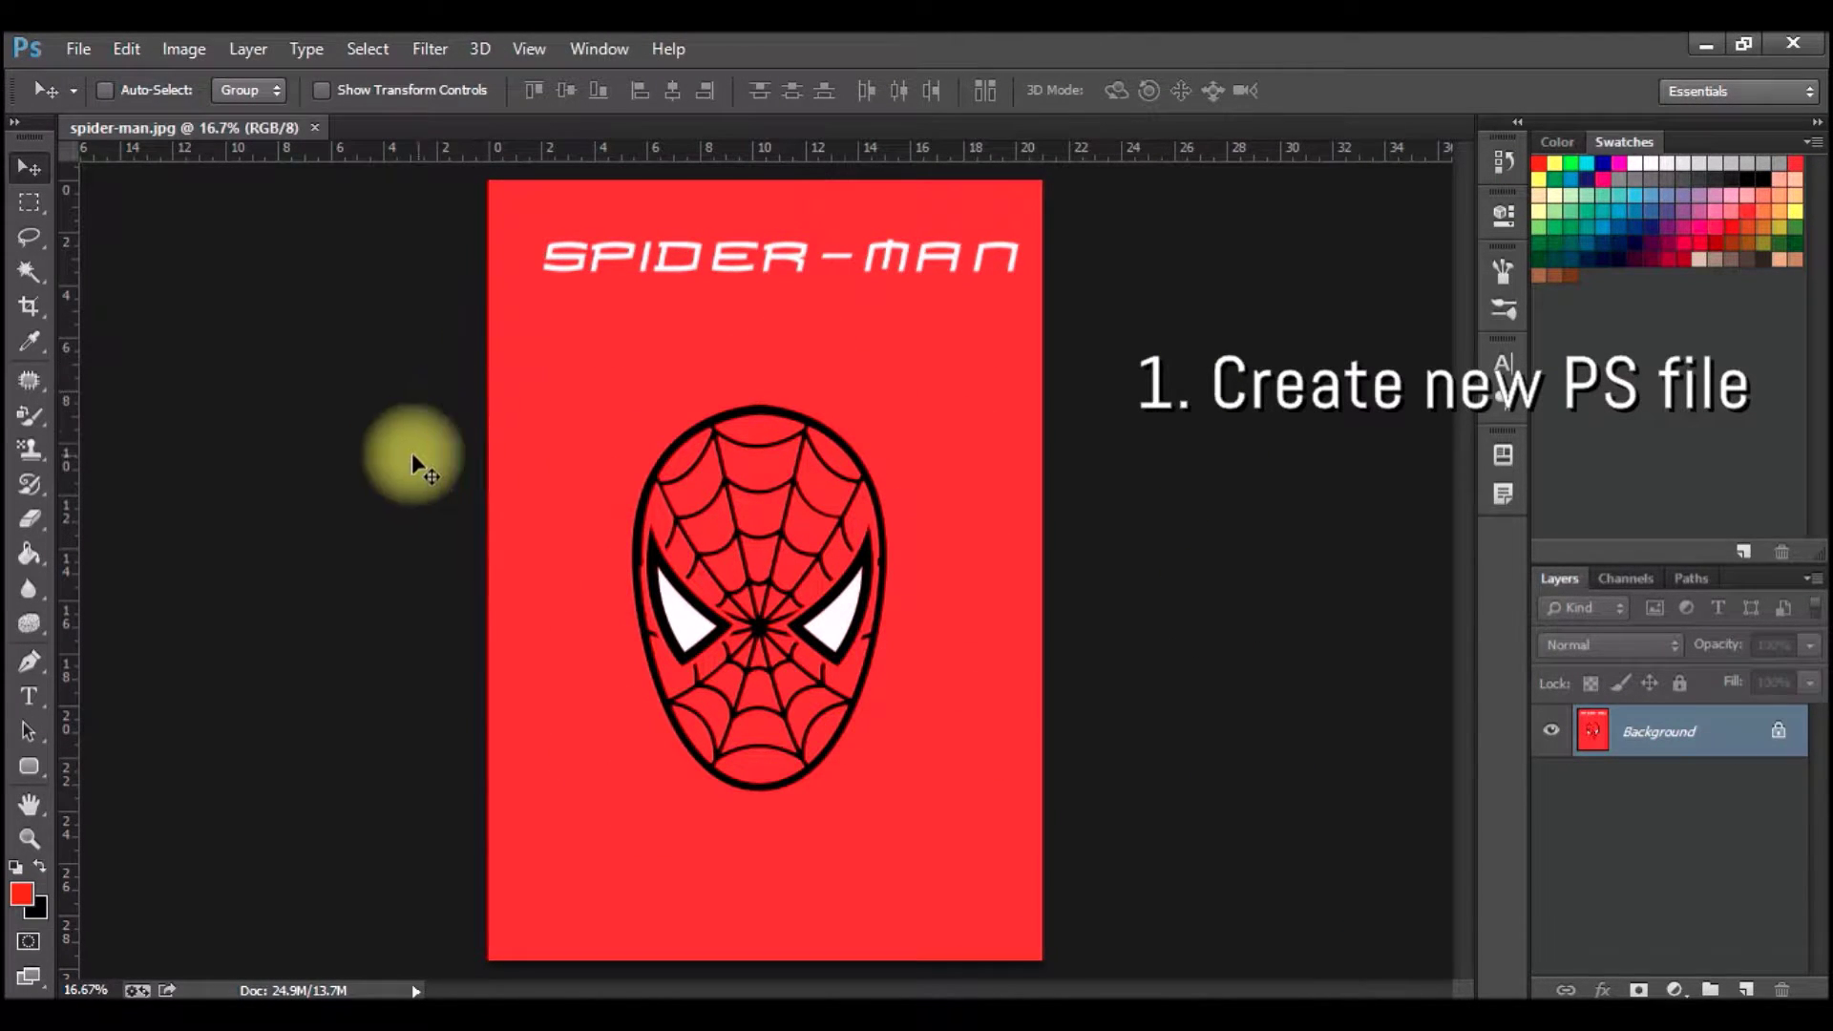
- Create a white A4 document, 210 × 297 mm at 300 ppi, named 'minimalistic poster'
{"action": "left_click", "coordinate": [78, 49]}
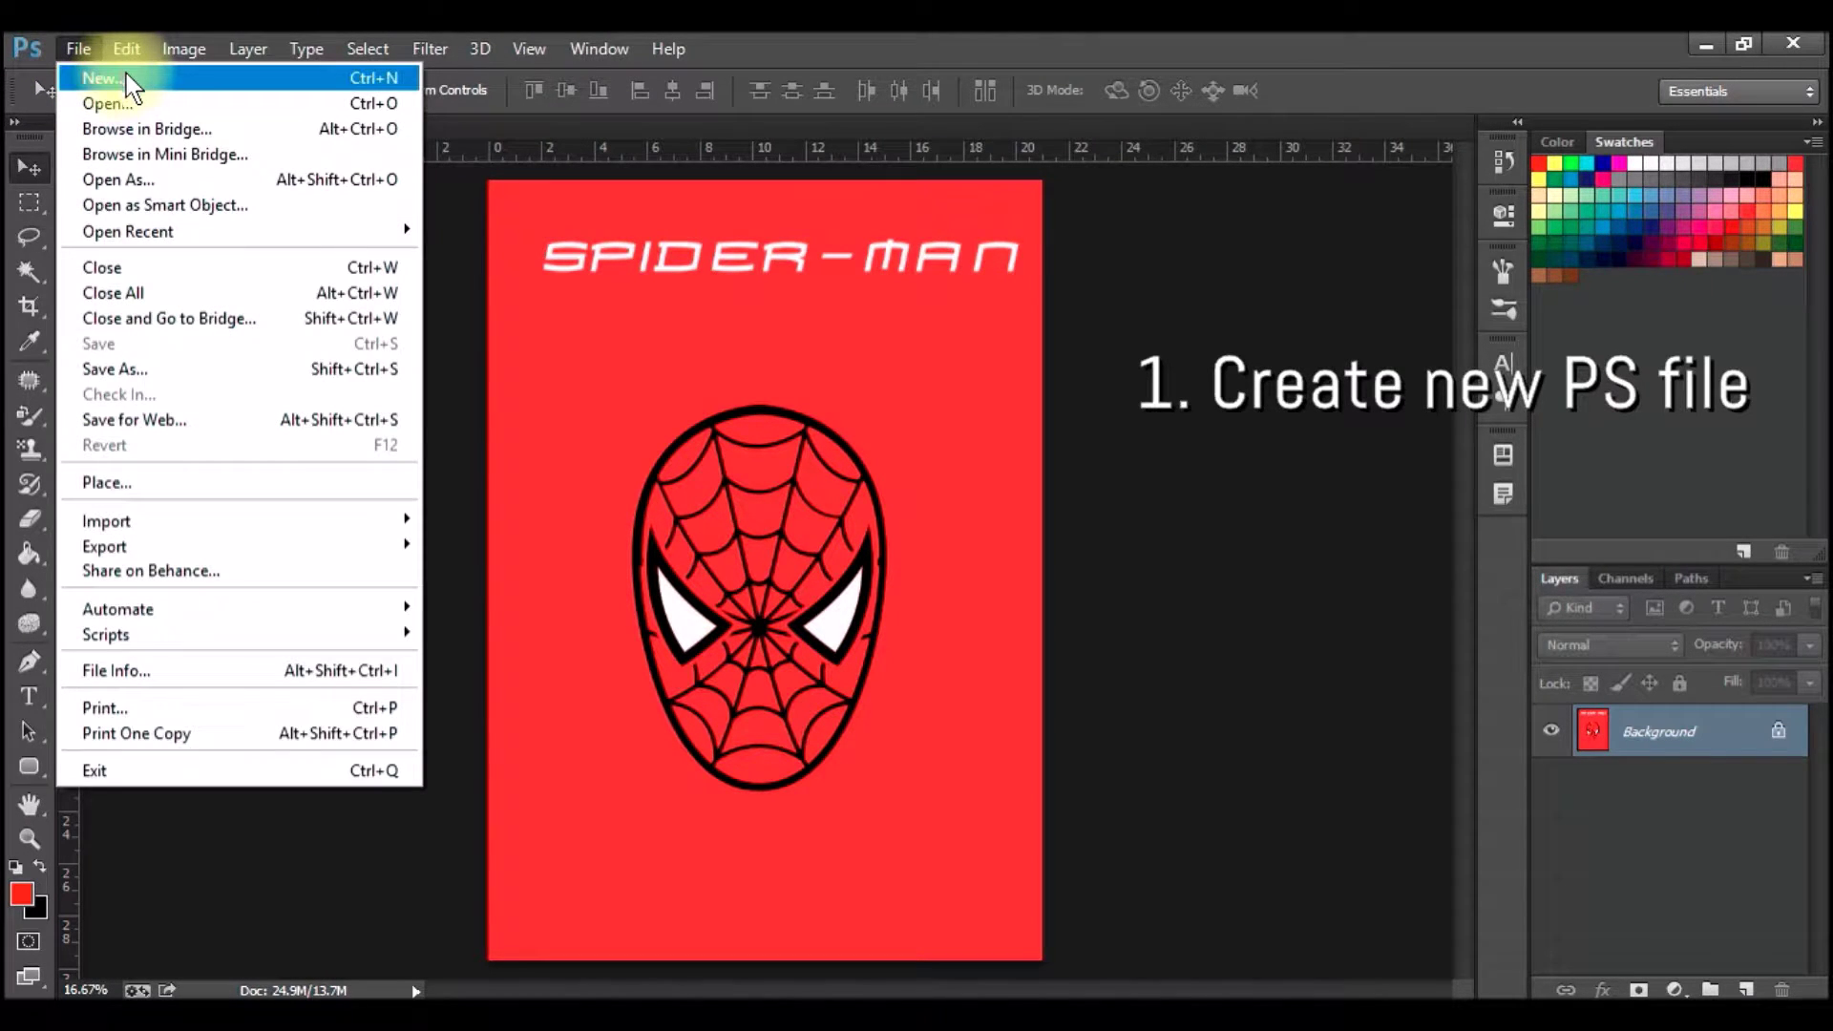
{"action": "left_click", "coordinate": [132, 86]}
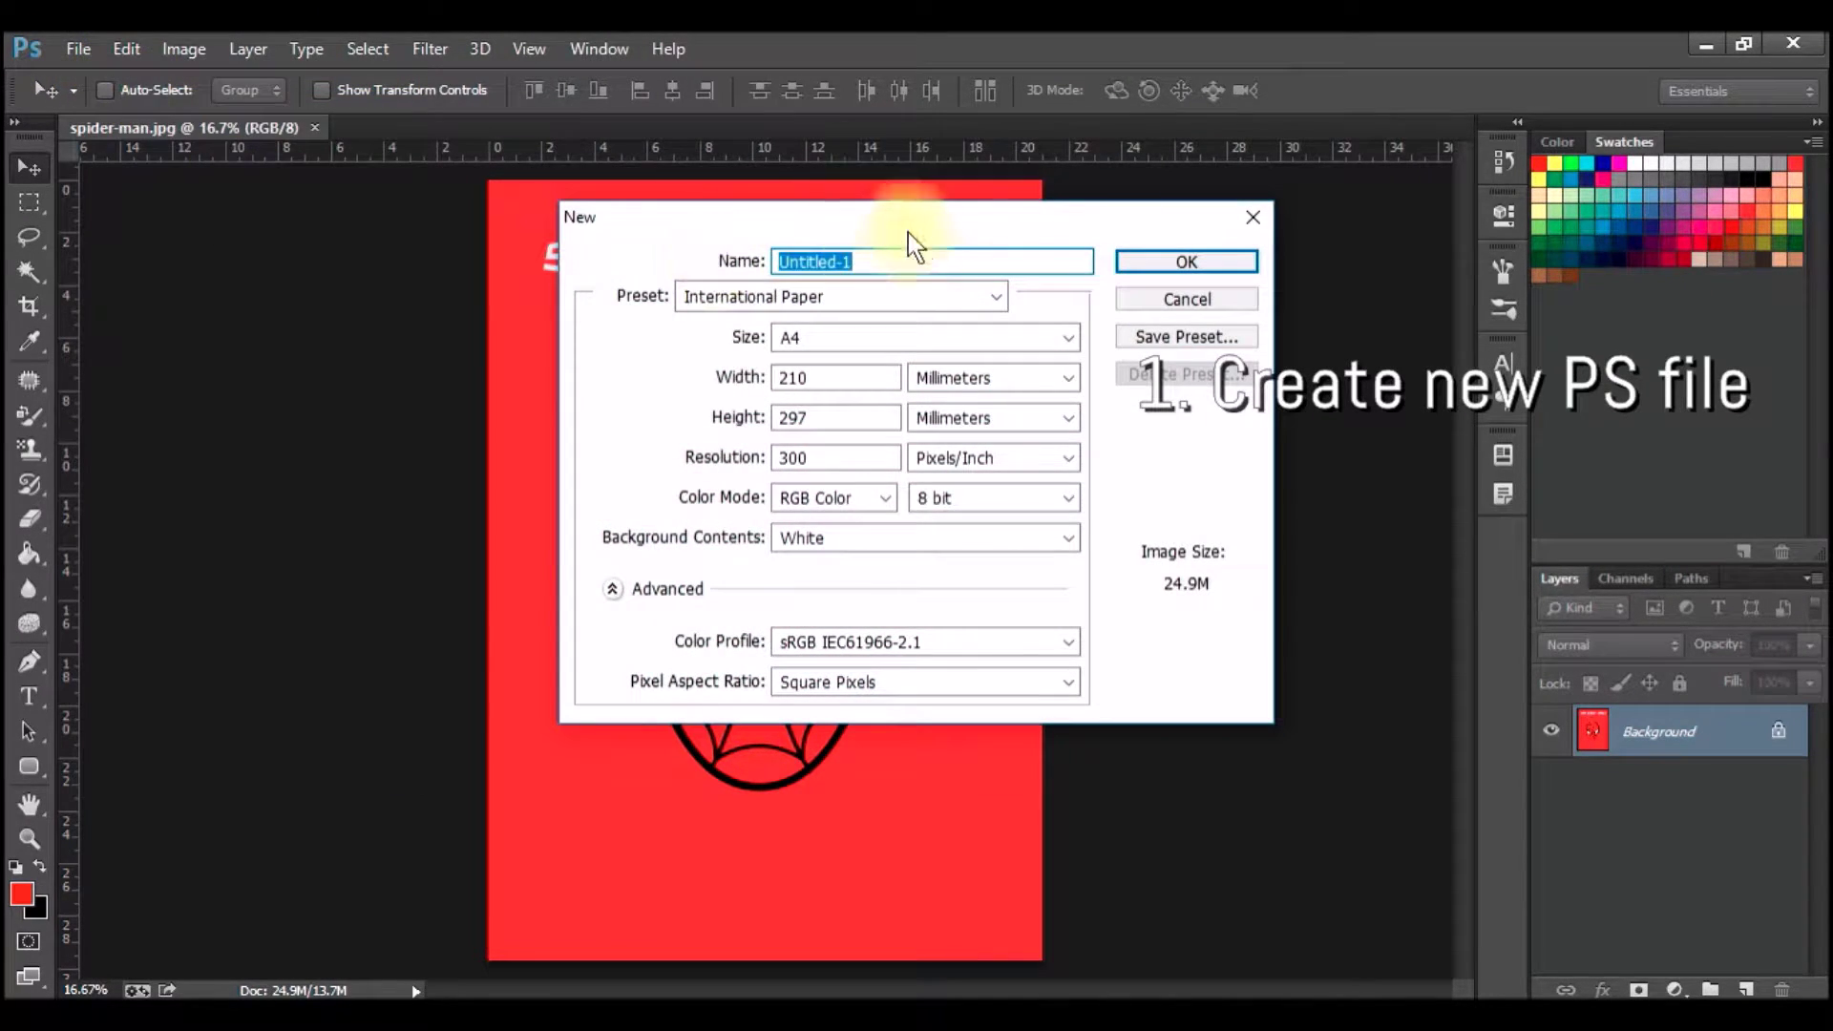
{"action": "type", "text": "minimalistic poster"}
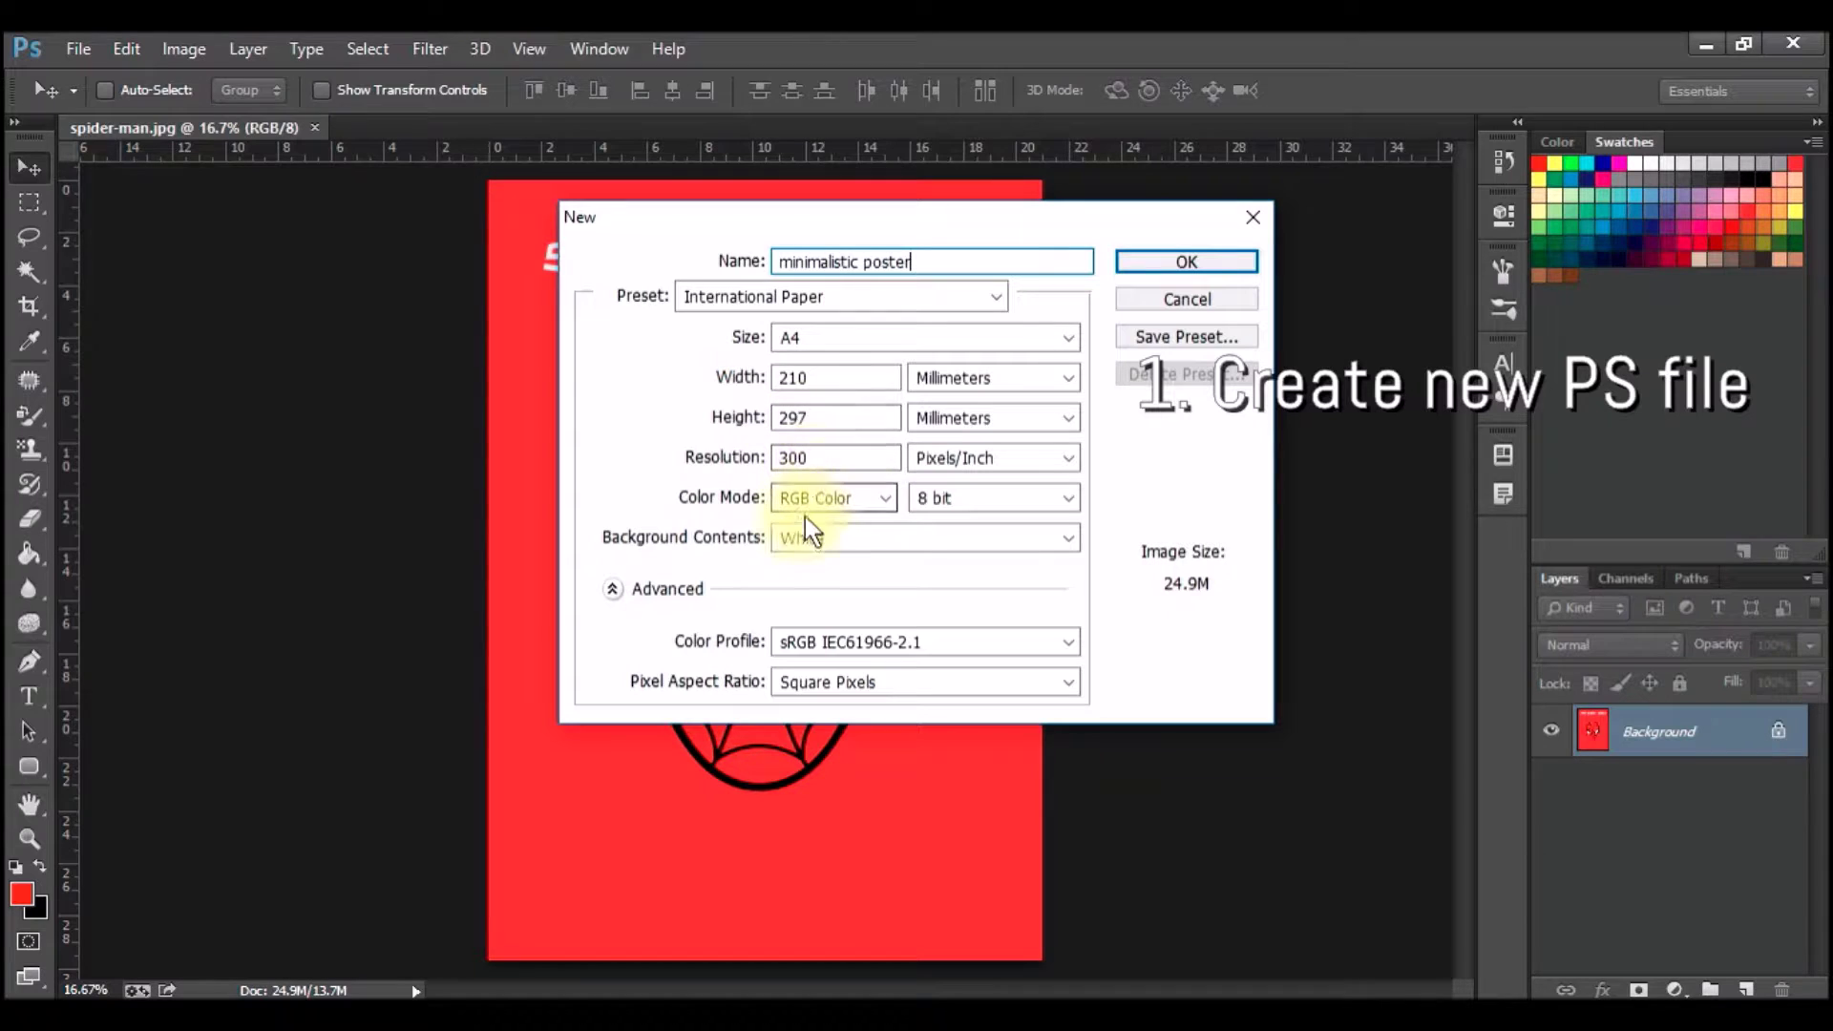
{"action": "left_click", "coordinate": [1159, 260]}
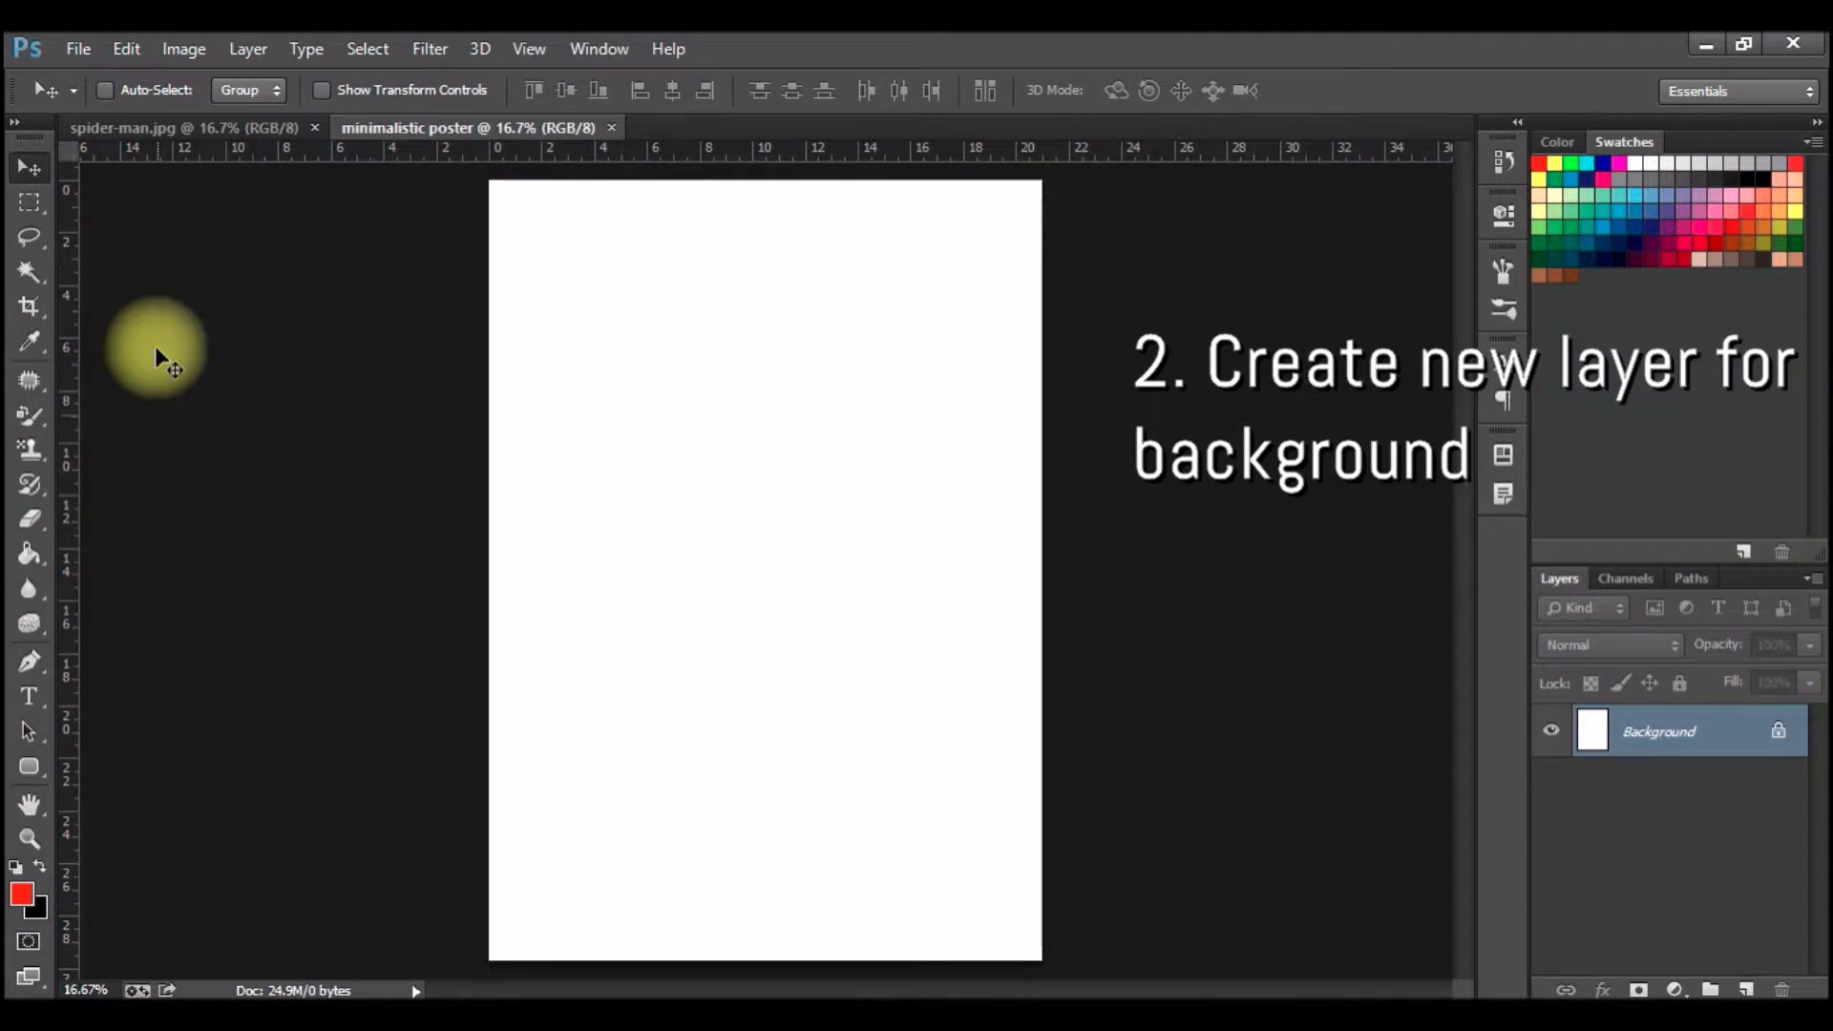
- Add a new layer above the white base and rename it 'background'
{"action": "left_click", "coordinate": [1746, 993]}
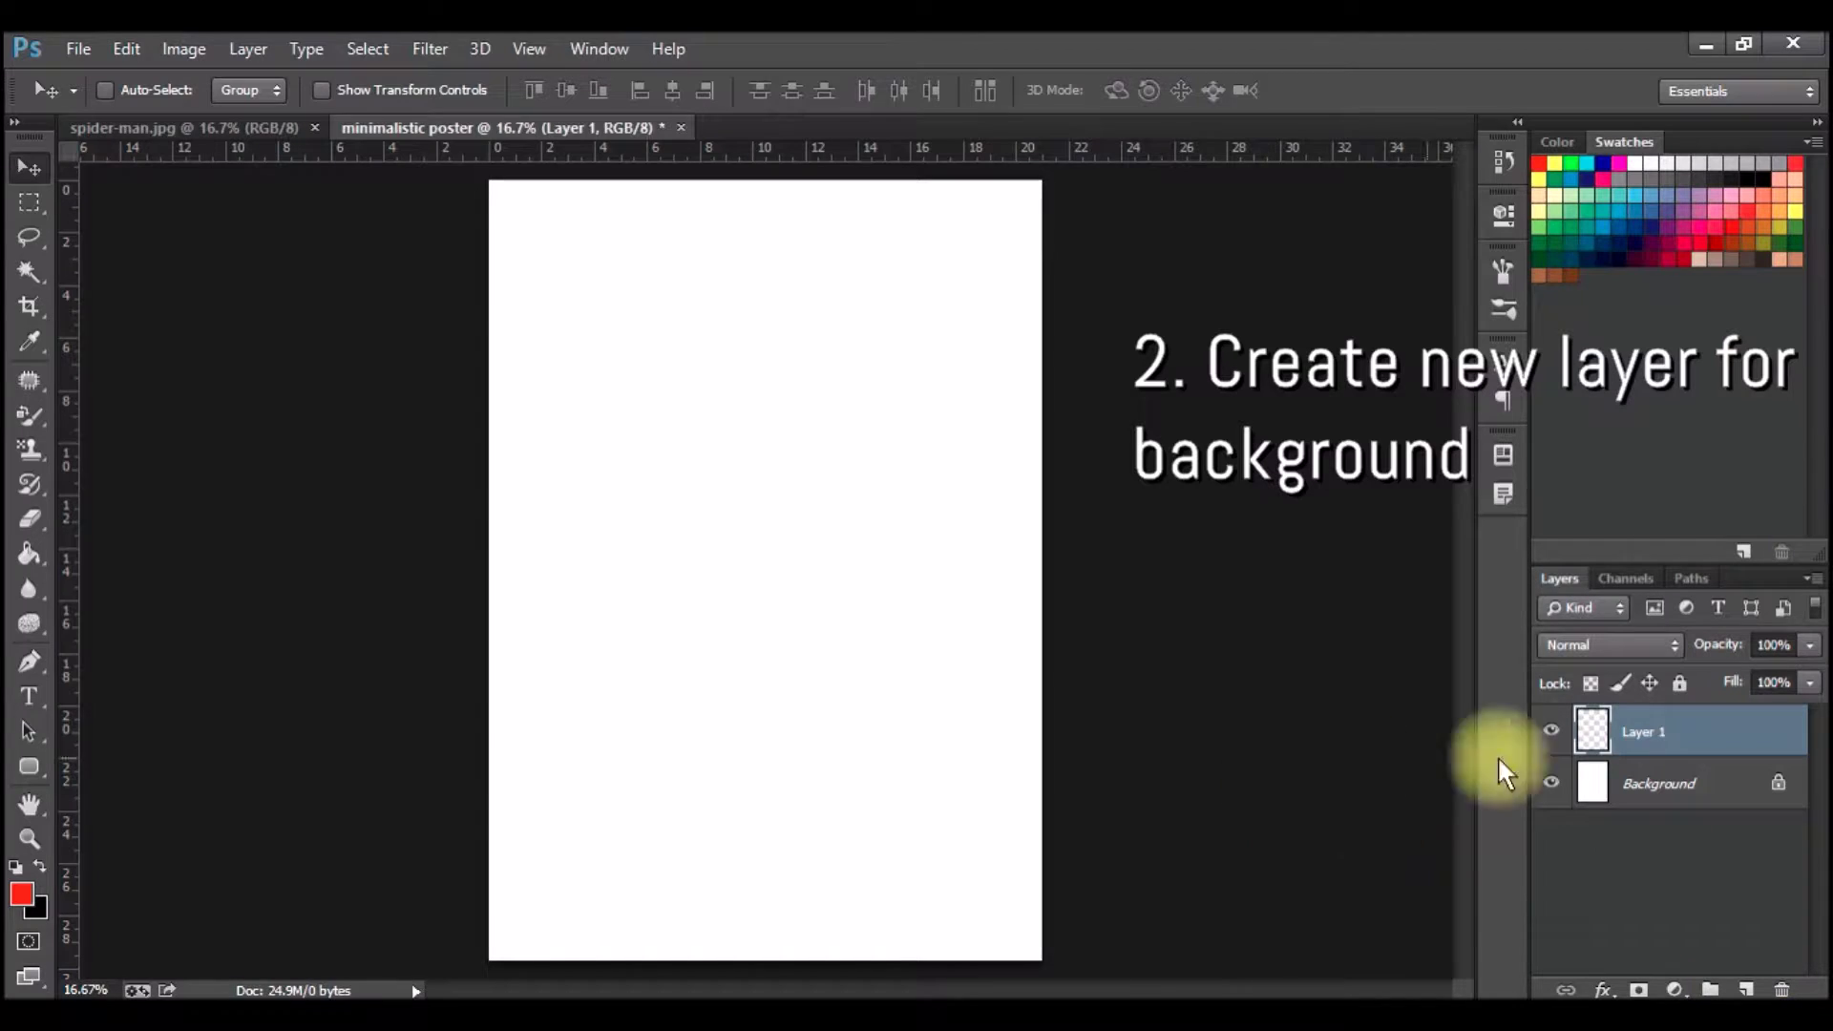
{"action": "double_click", "coordinate": [1652, 732]}
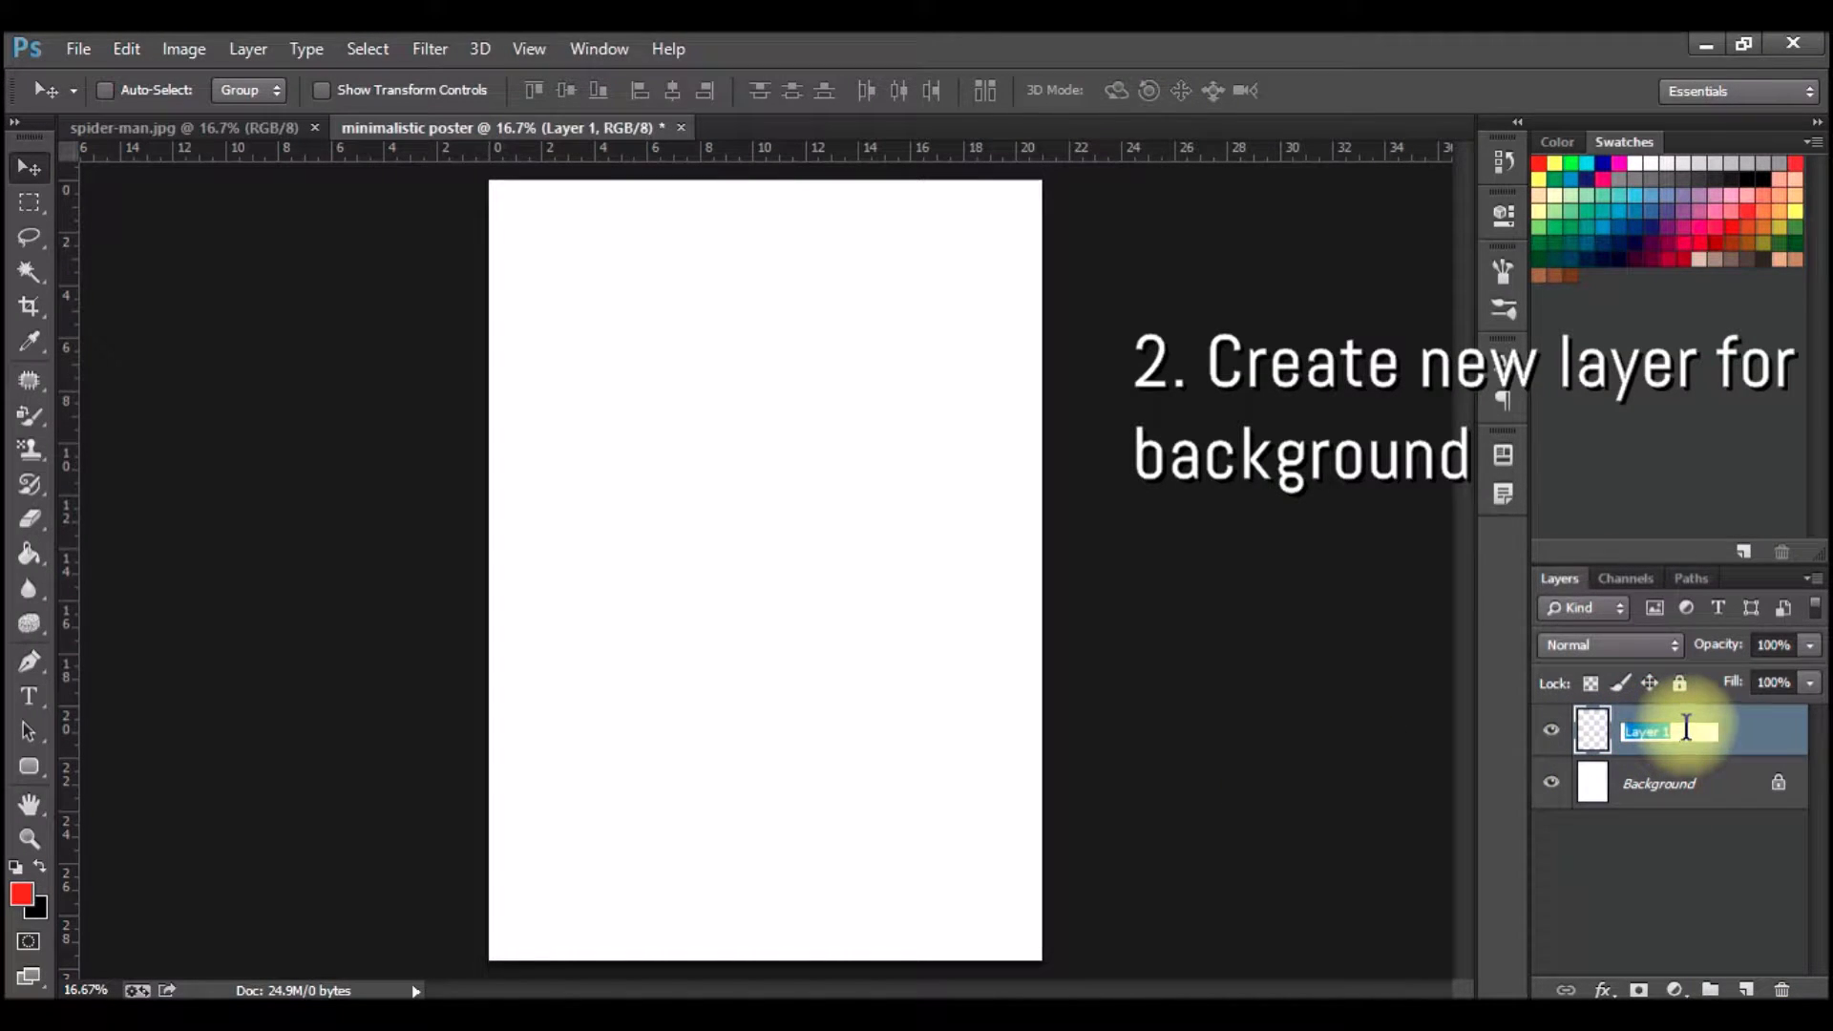
{"action": "type", "text": "bac"}
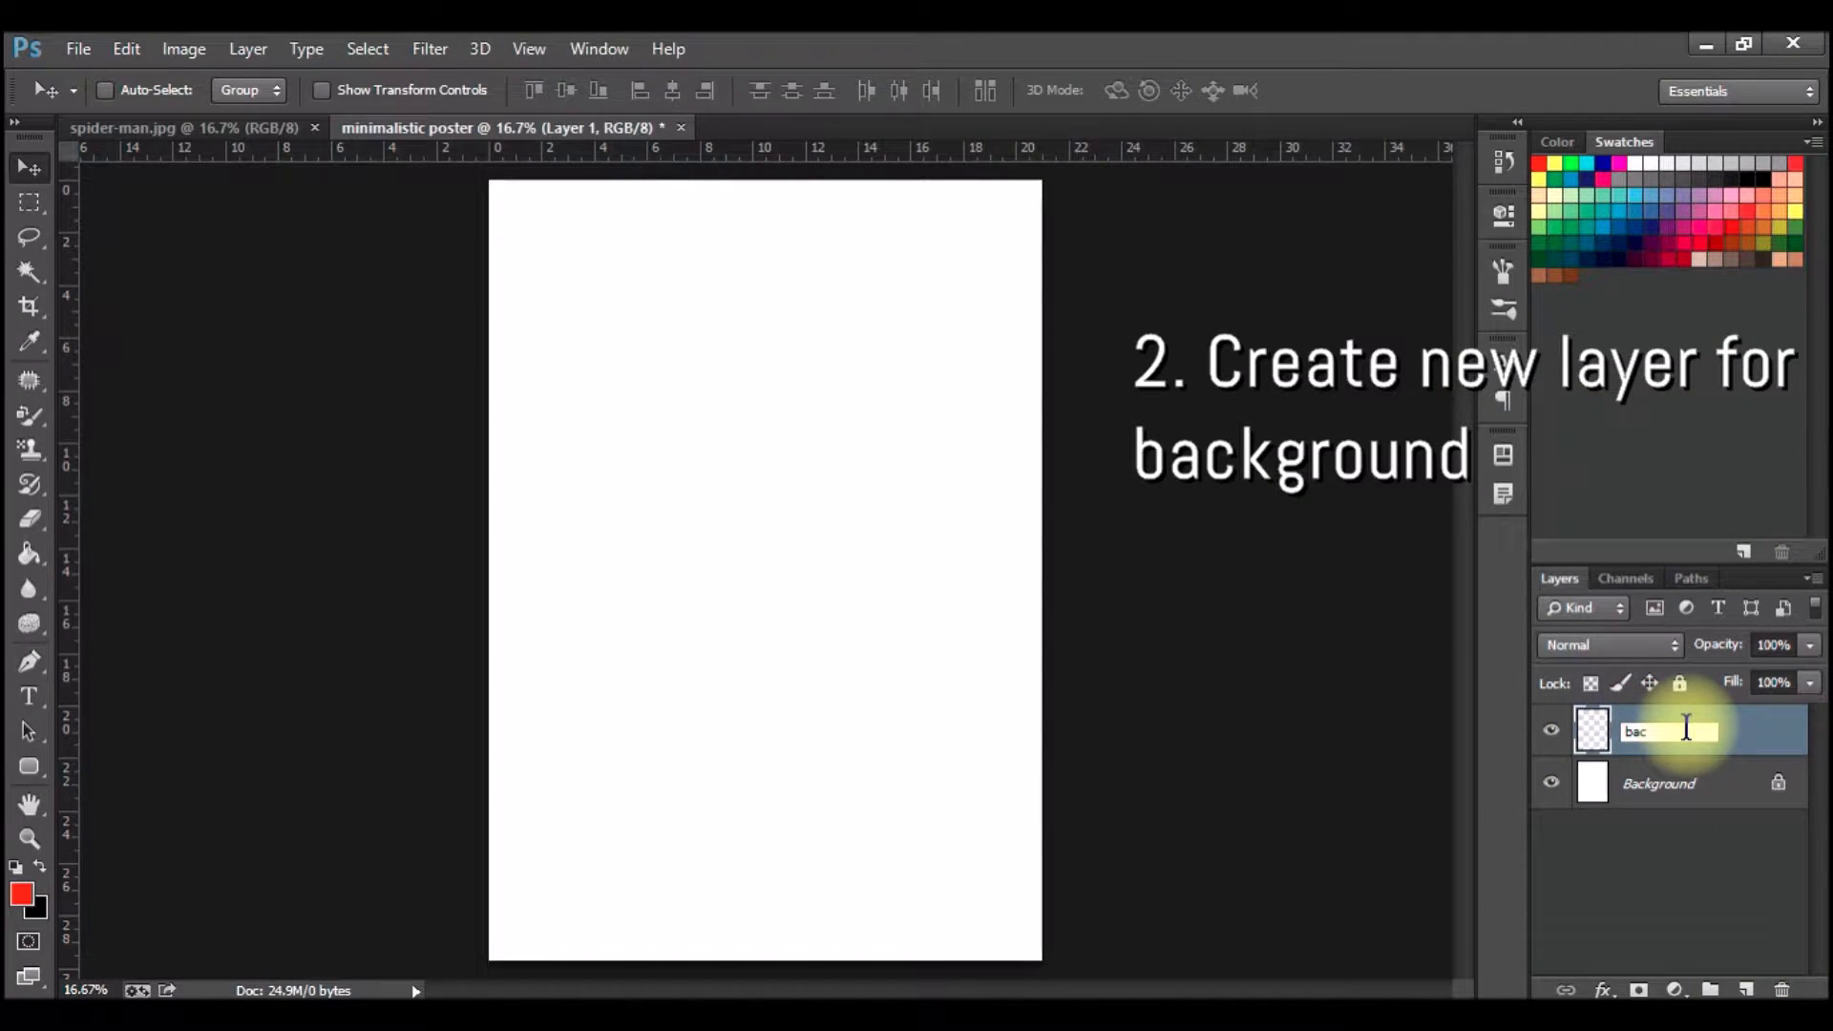
{"action": "type", "text": "kground"}
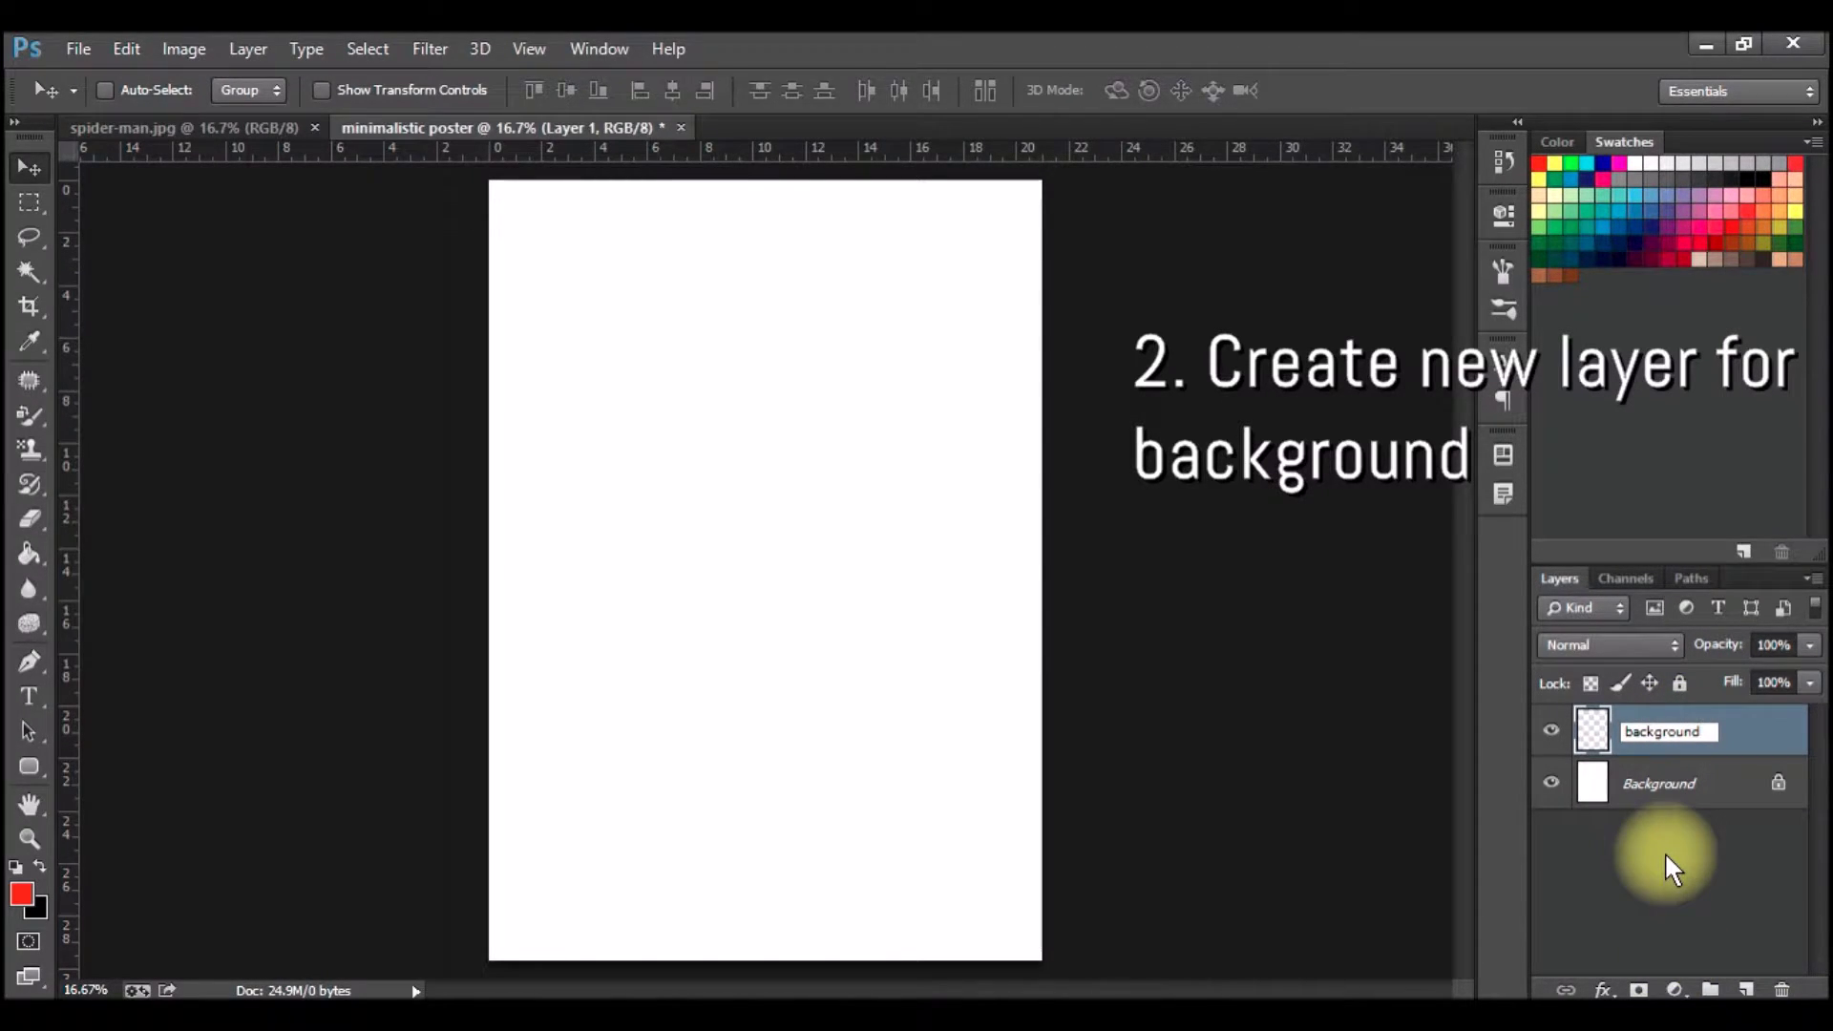
{"action": "key", "text": "Return"}
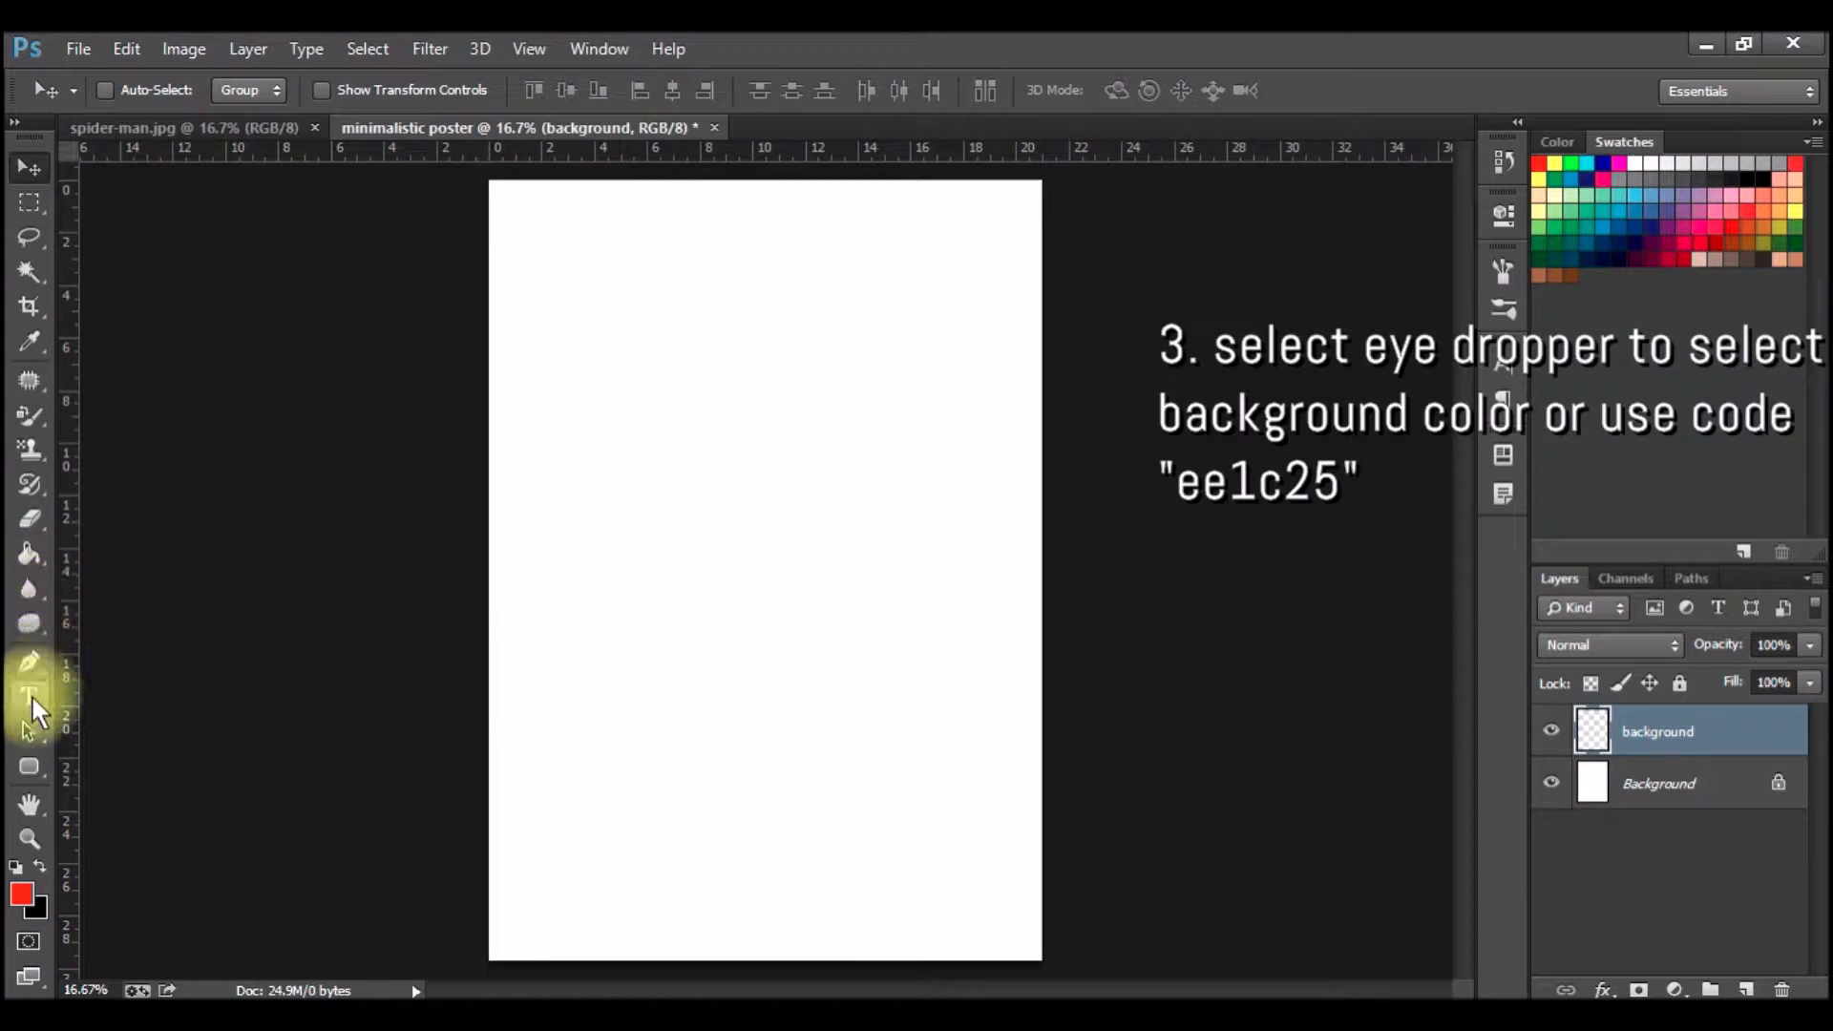
- Sample red with the Eyedropper and bucket-fill the background layer solid red
{"action": "left_click", "coordinate": [37, 340]}
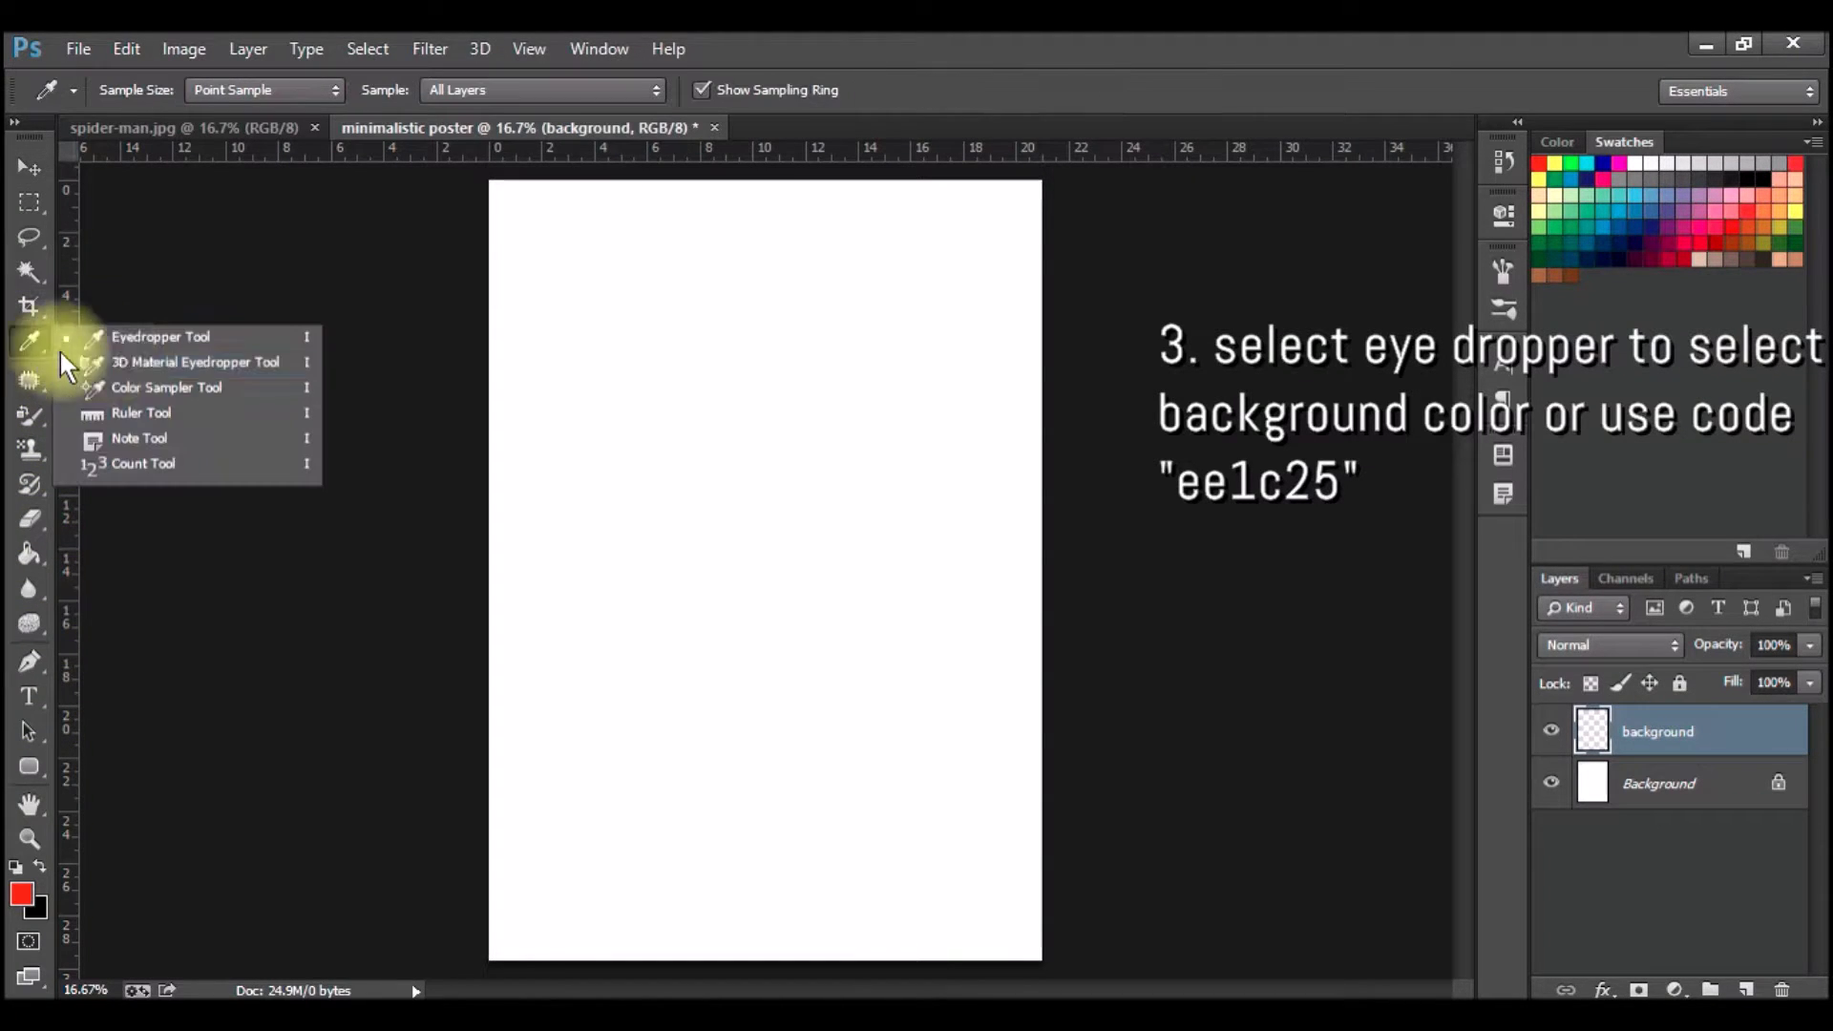
{"action": "left_click", "coordinate": [141, 336]}
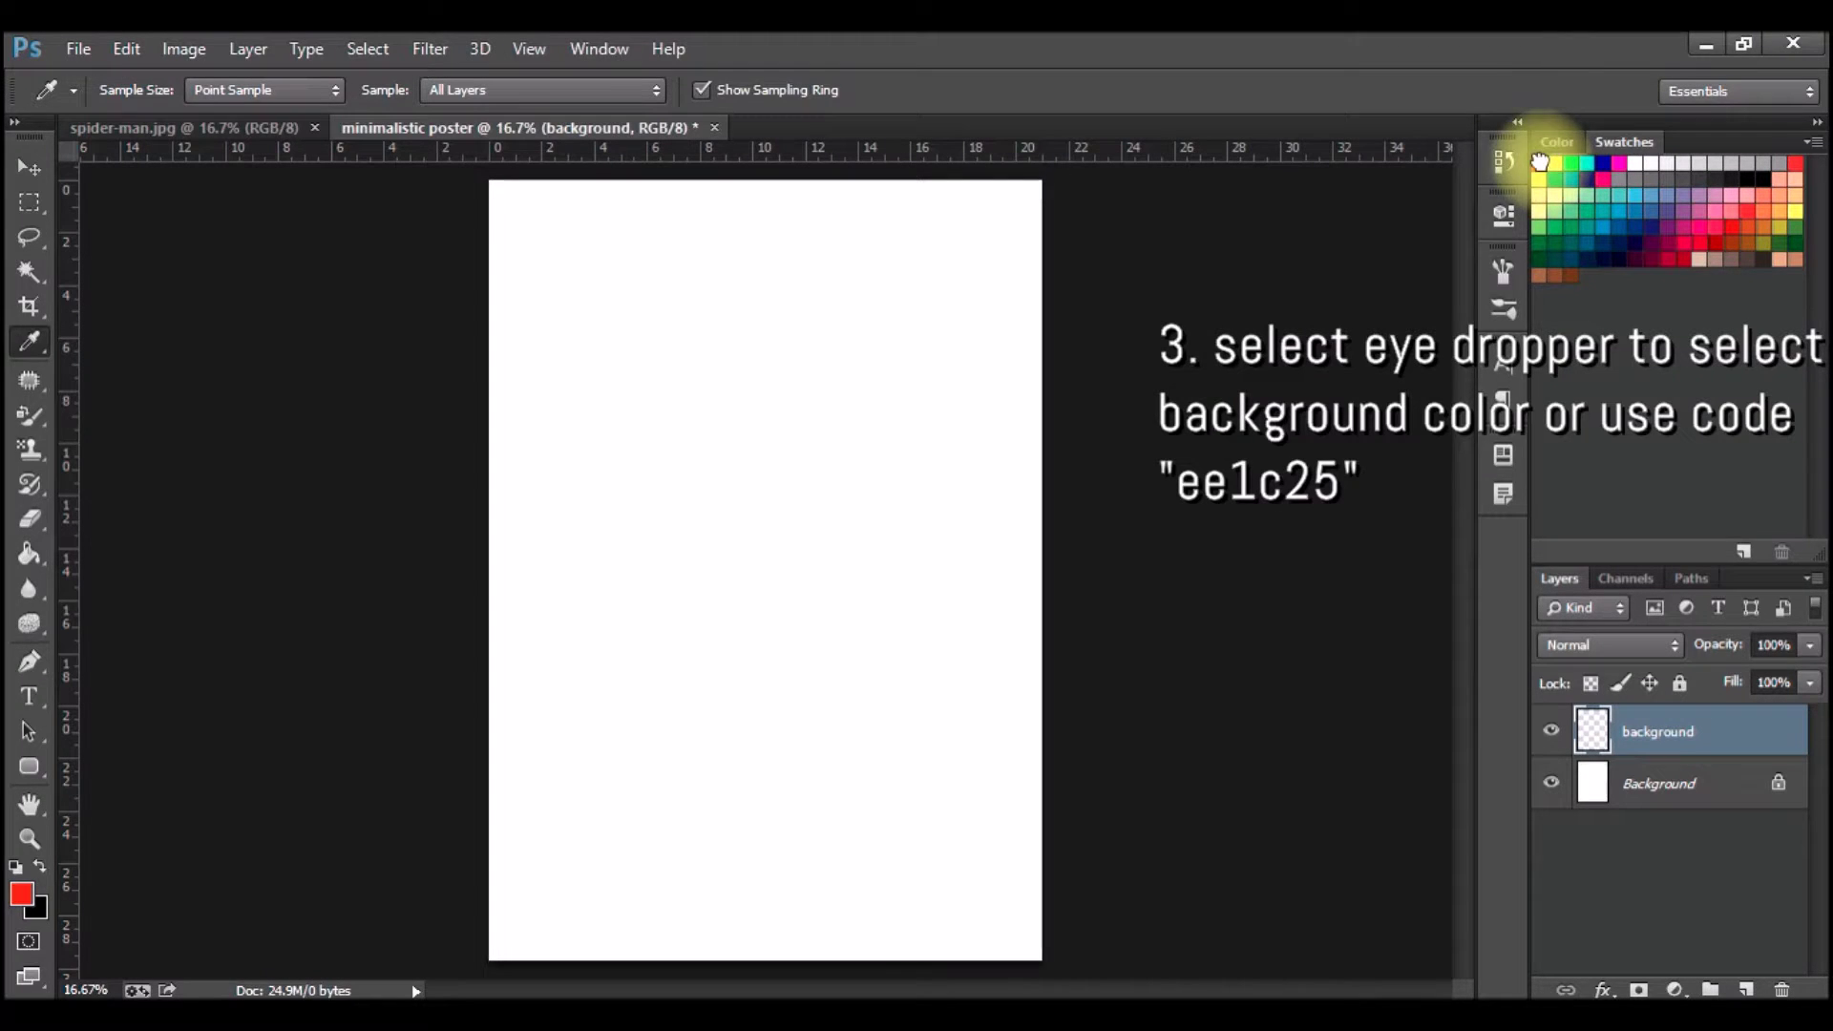
{"action": "left_click", "coordinate": [33, 556]}
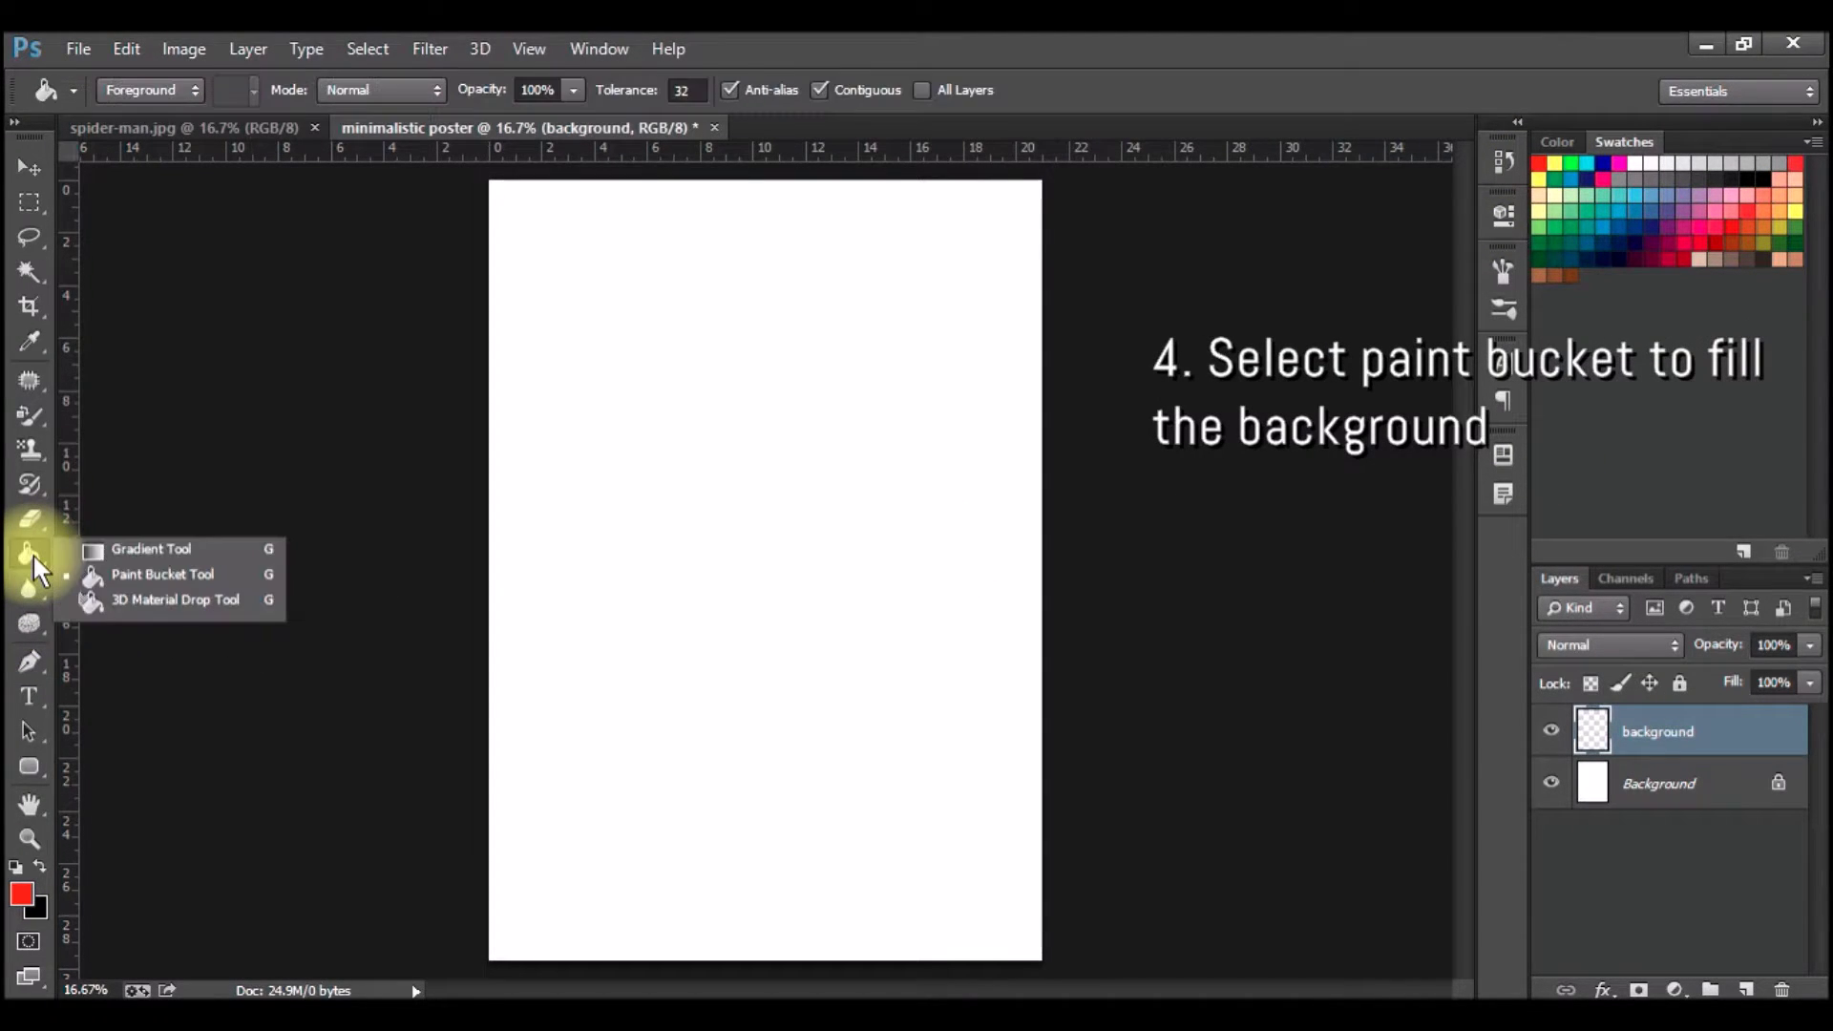
{"action": "left_click", "coordinate": [137, 575]}
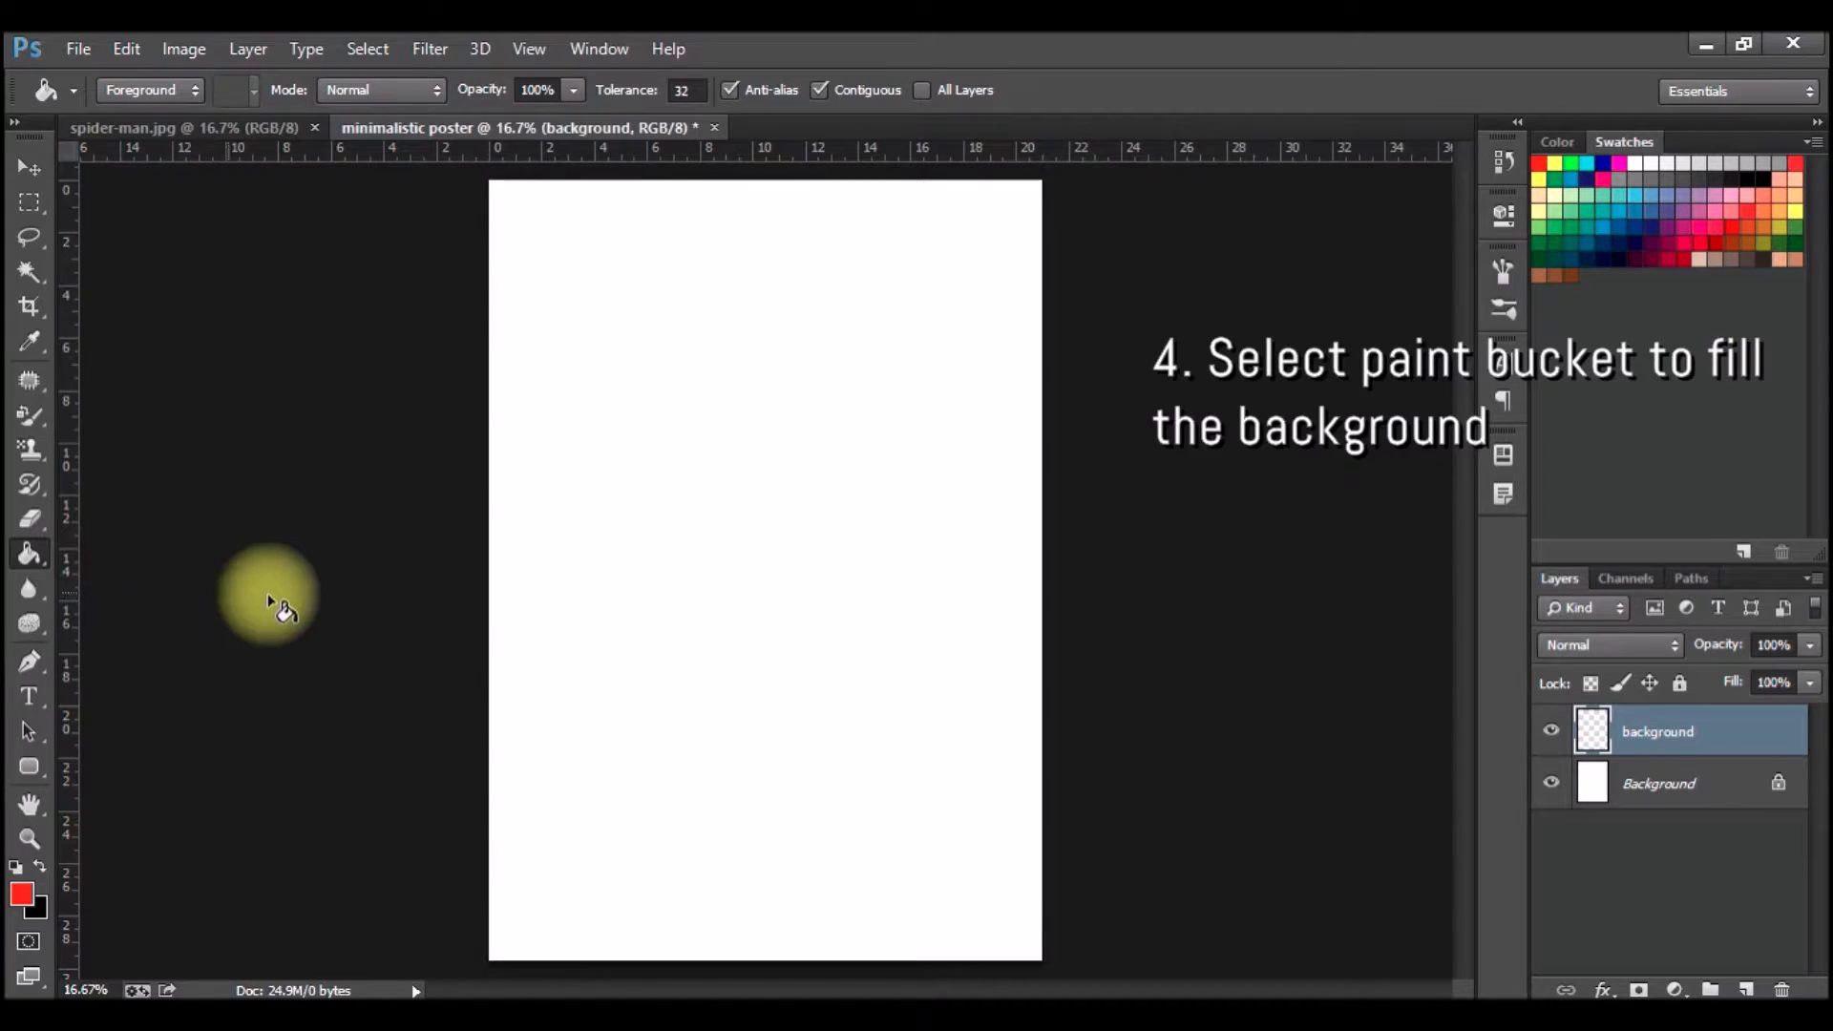
{"action": "left_click", "coordinate": [786, 546]}
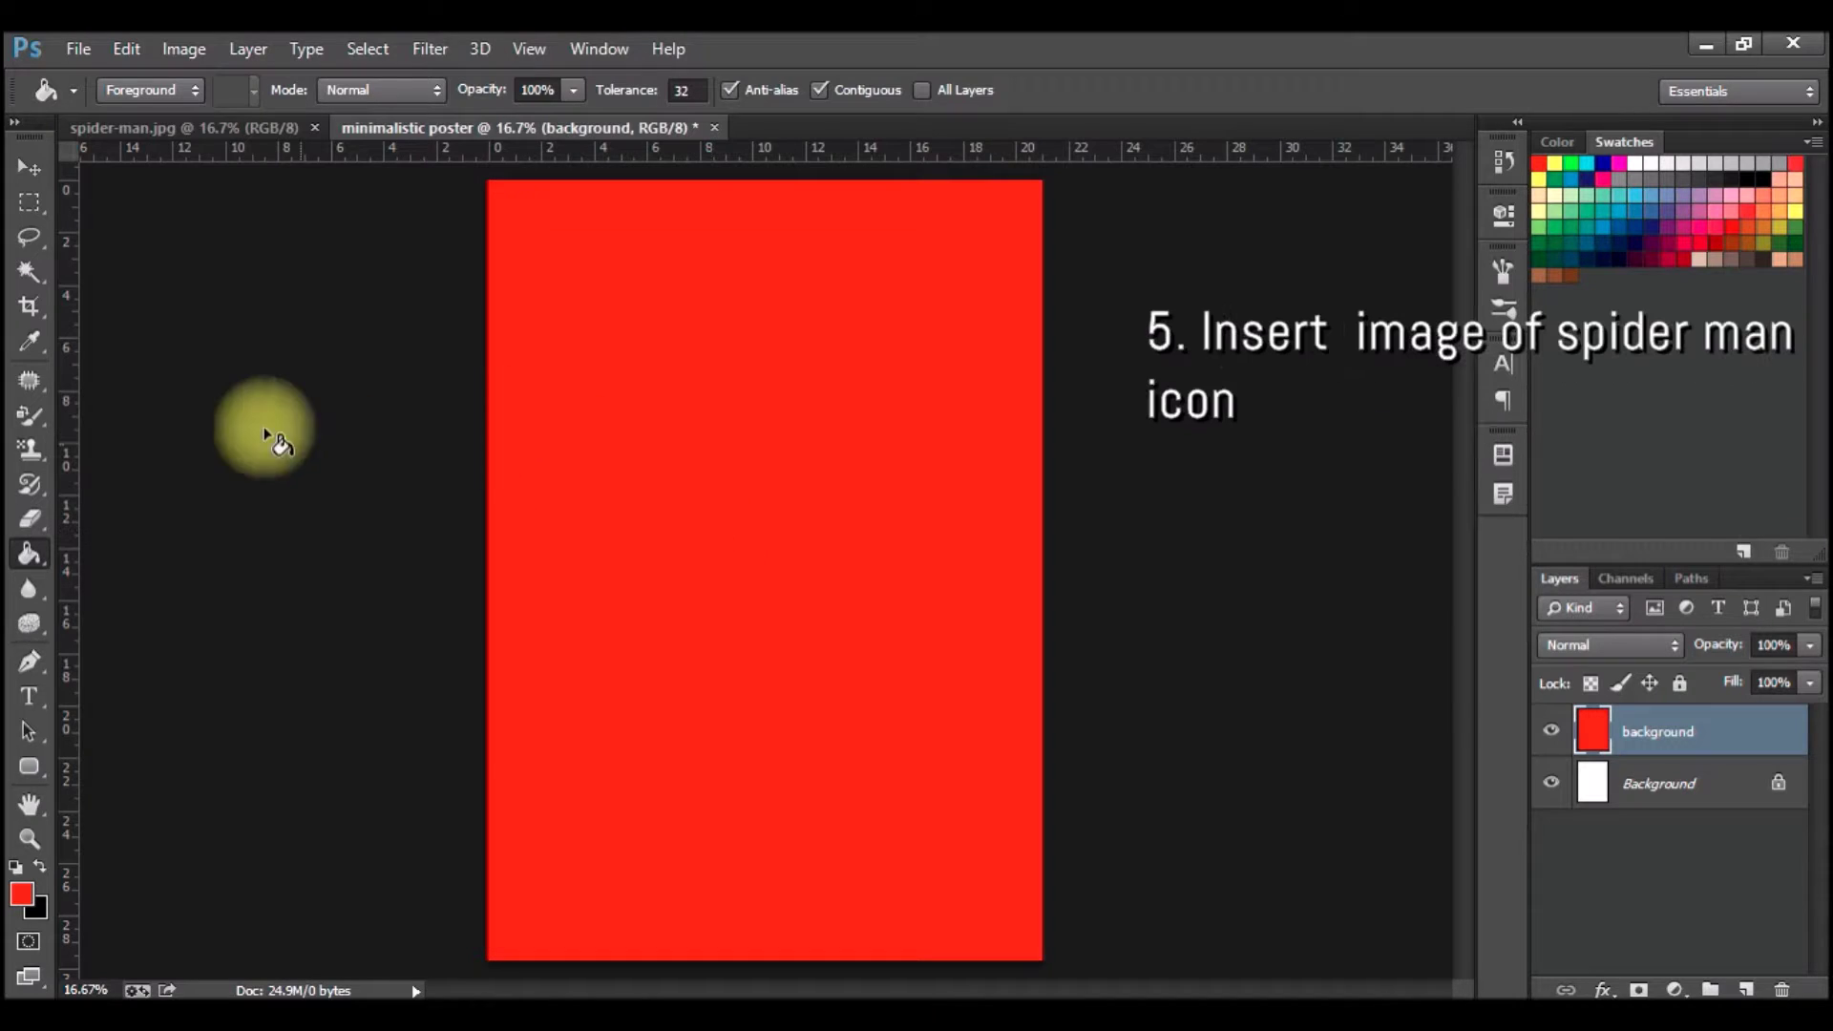
- Open spider.png and convert its Layer 0 to a smart object
{"action": "left_click", "coordinate": [76, 53]}
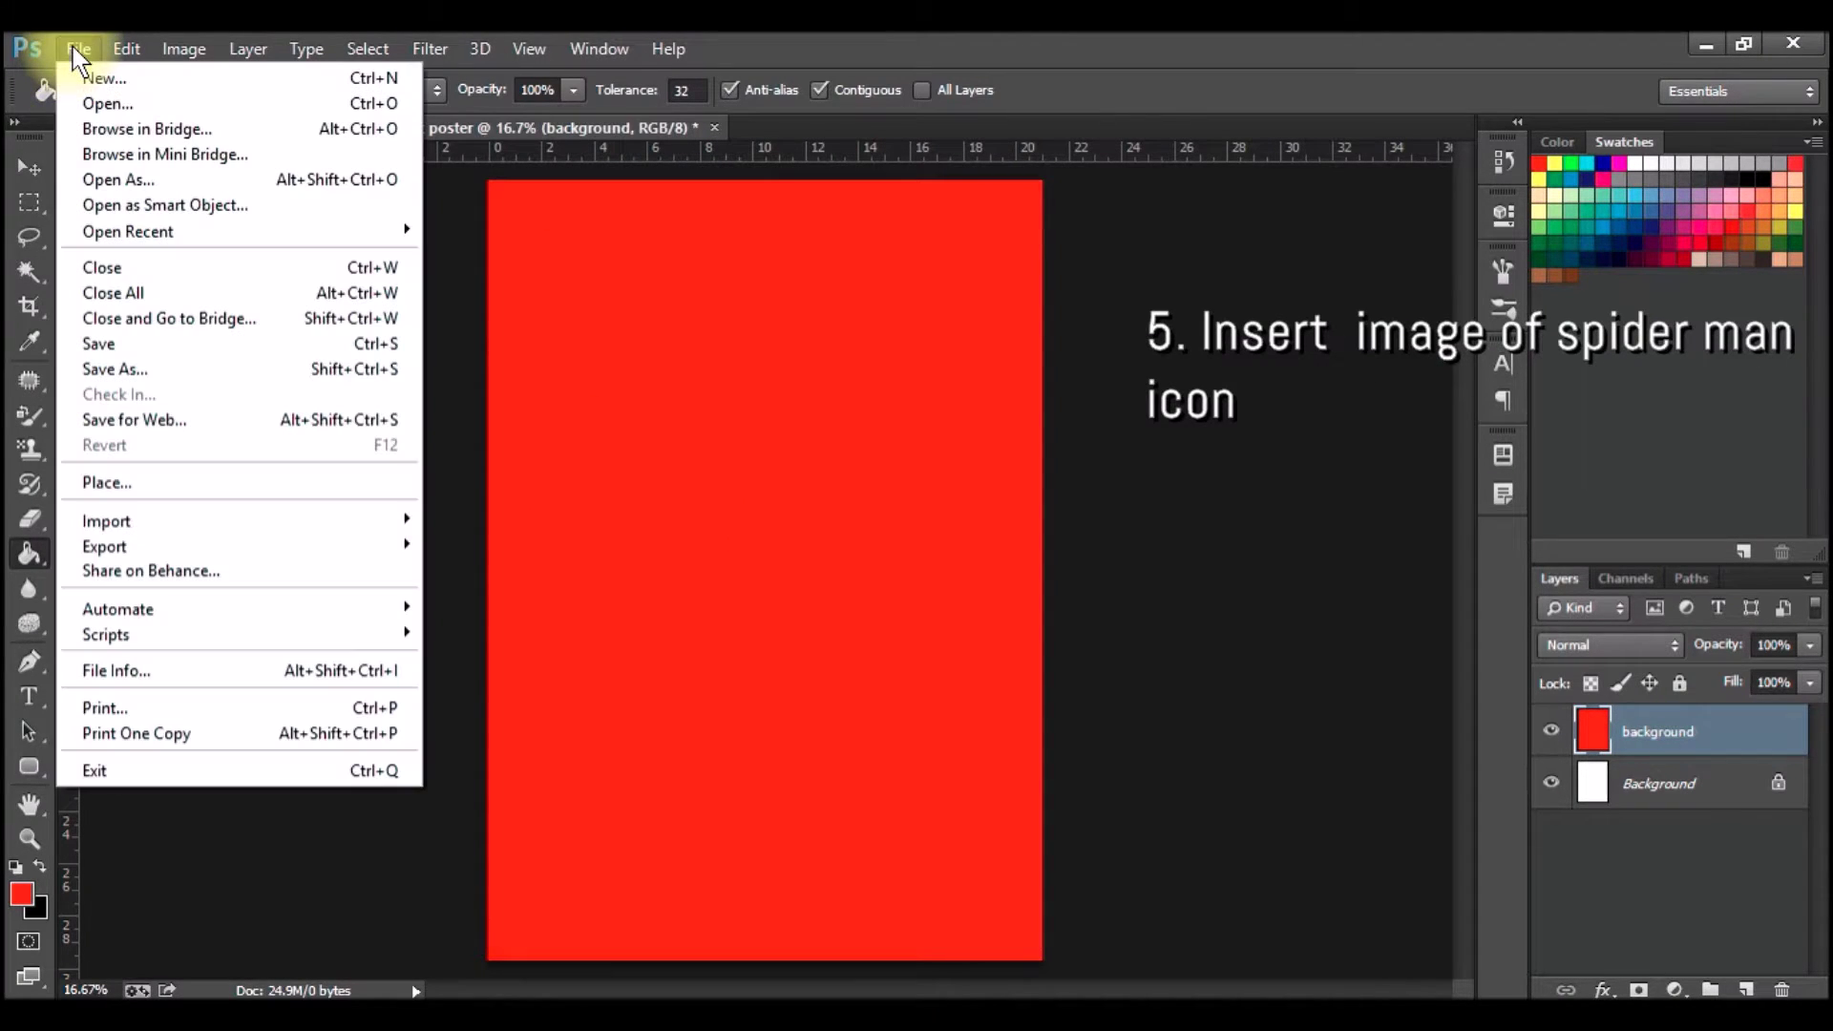
{"action": "left_click", "coordinate": [124, 96]}
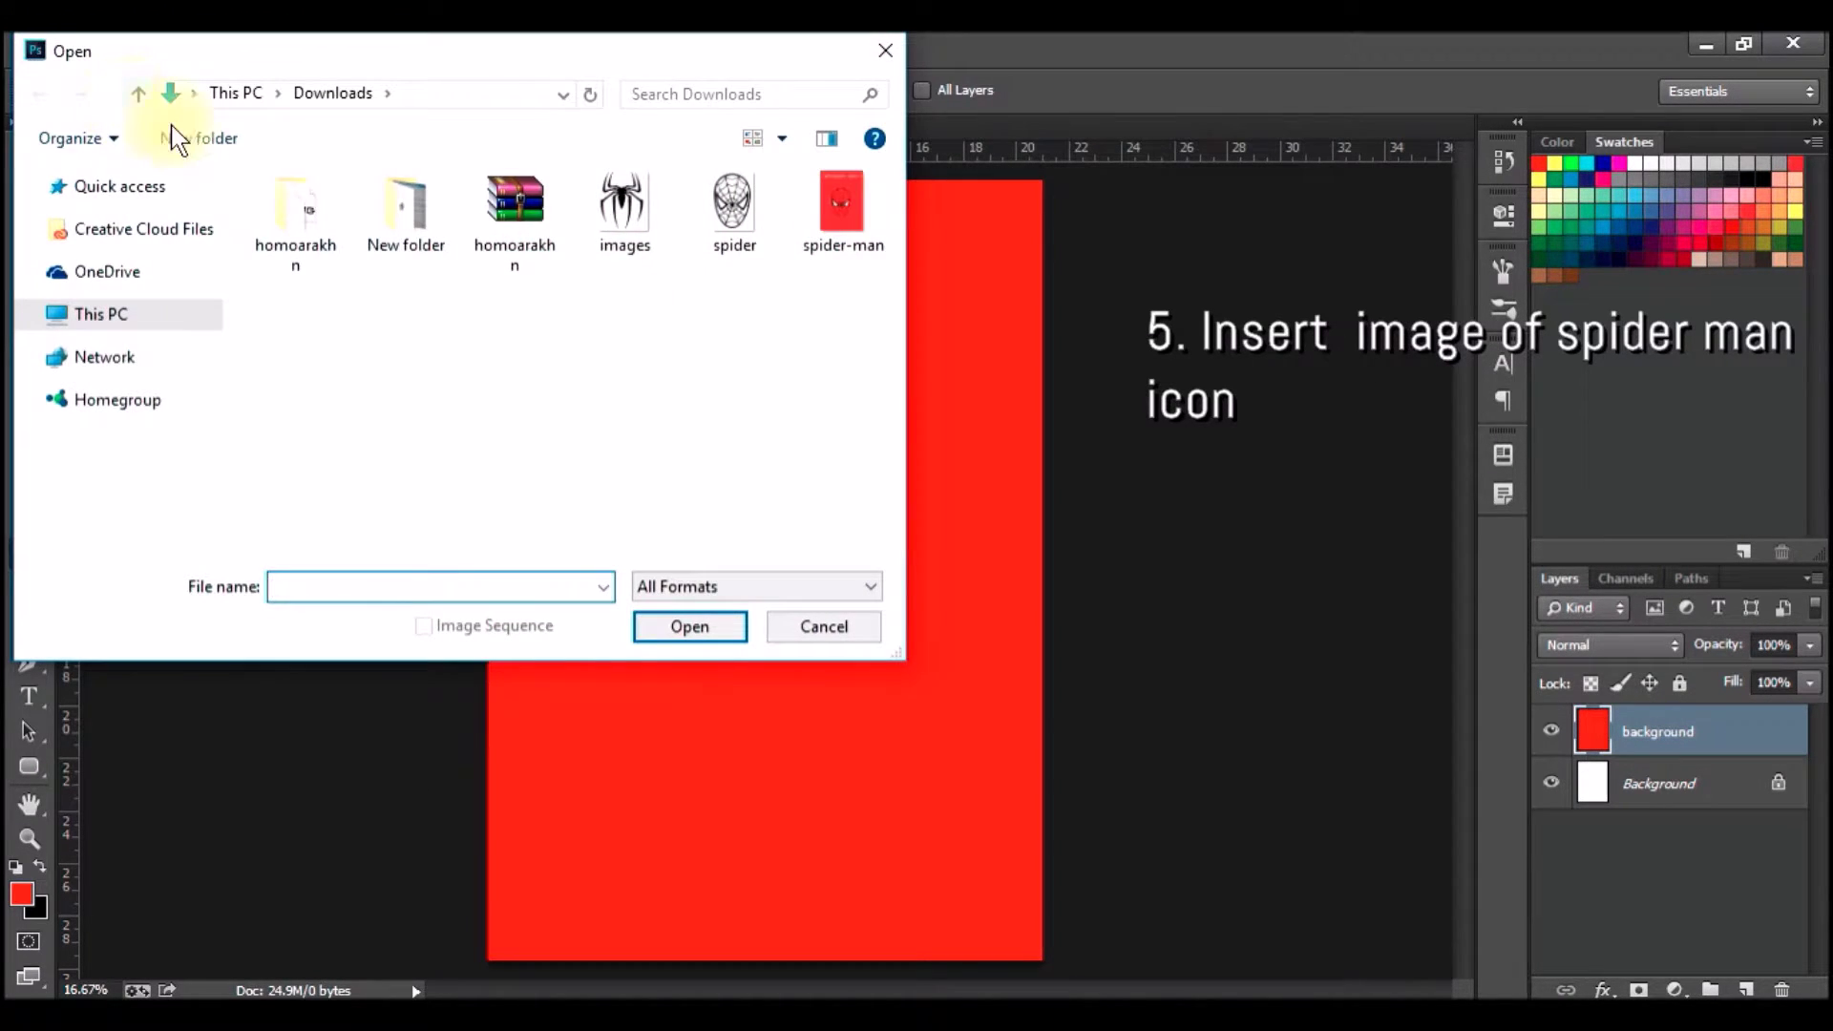
{"action": "left_click", "coordinate": [738, 215]}
{"action": "left_click", "coordinate": [689, 635]}
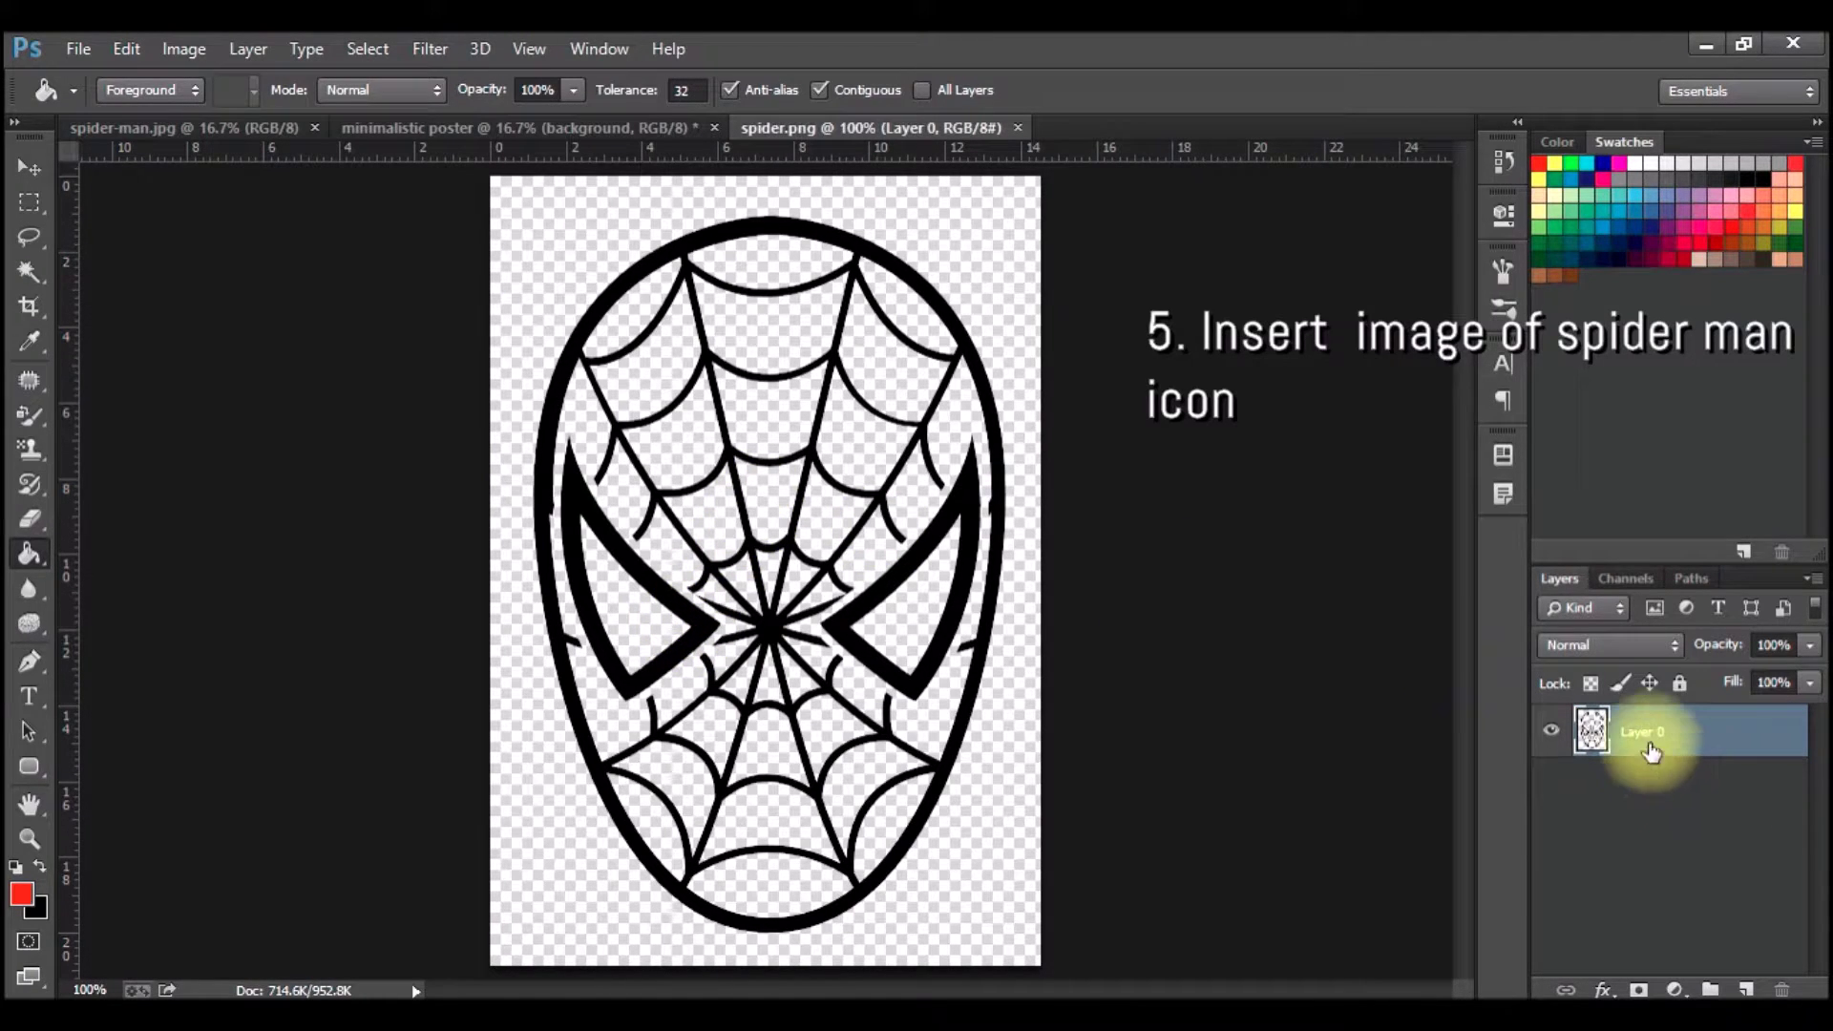
{"action": "right_click", "coordinate": [1639, 733]}
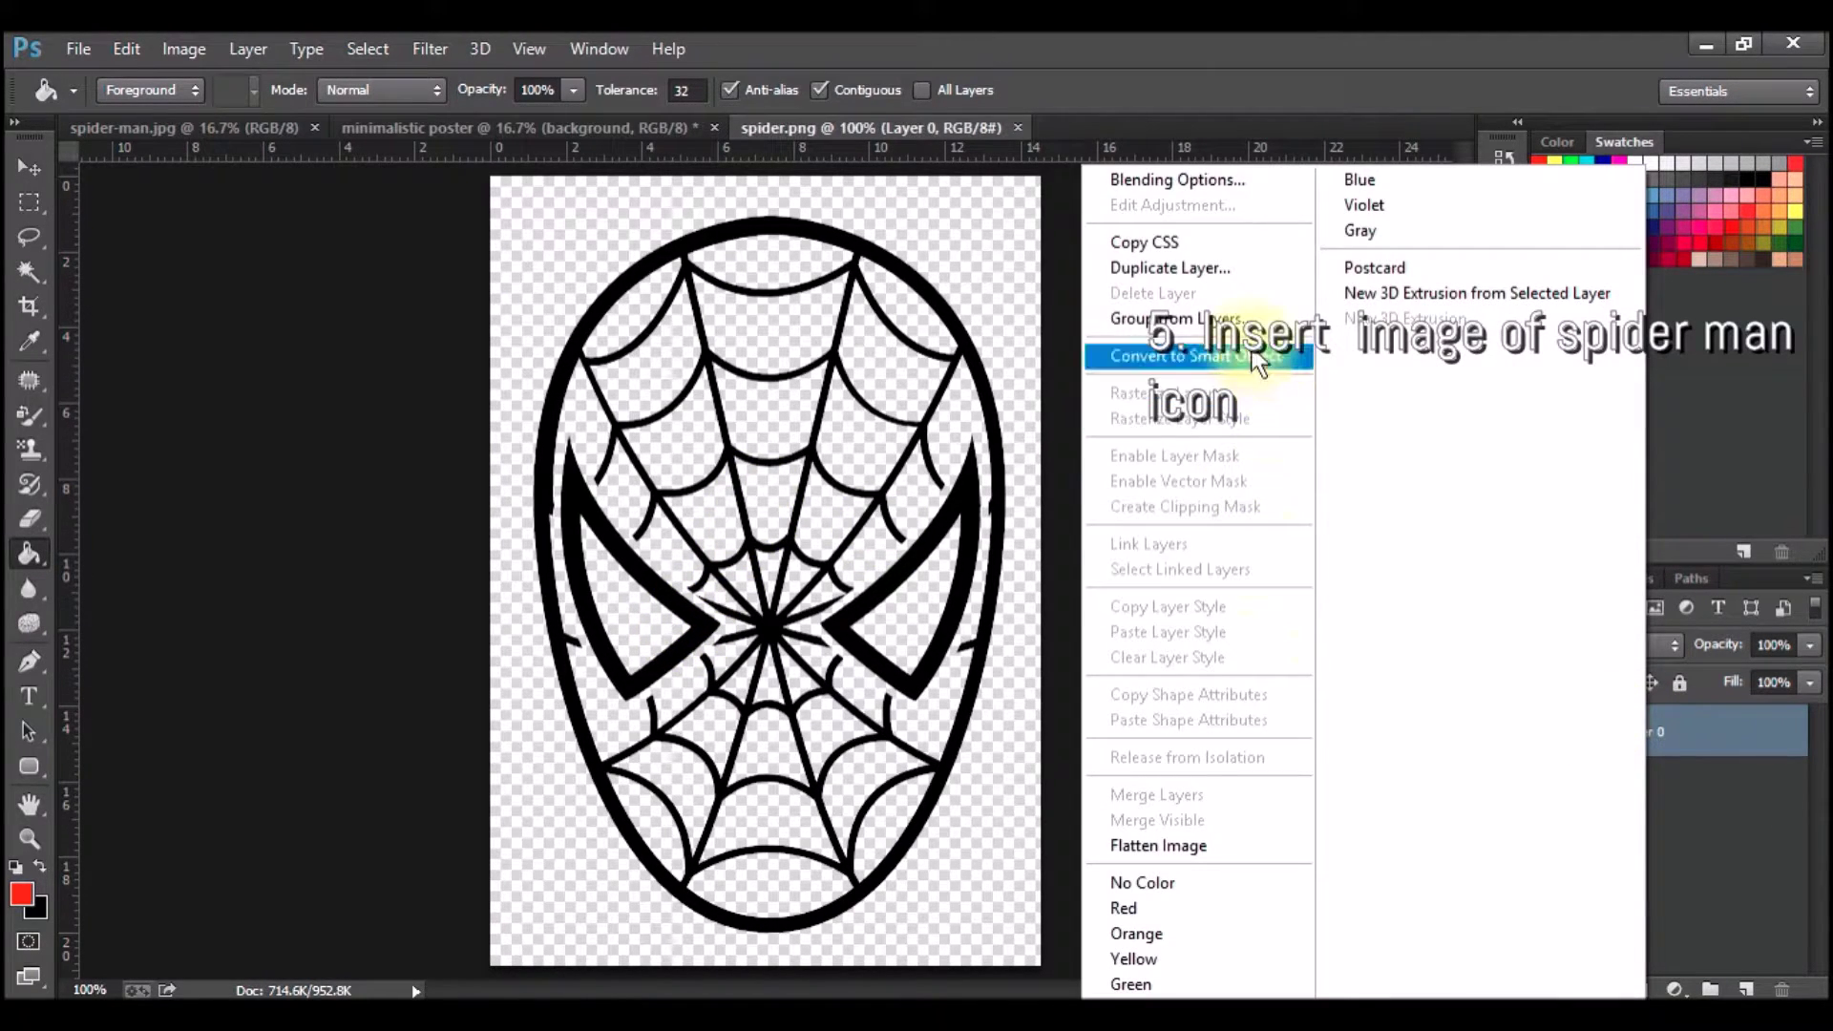
{"action": "left_click", "coordinate": [1189, 355]}
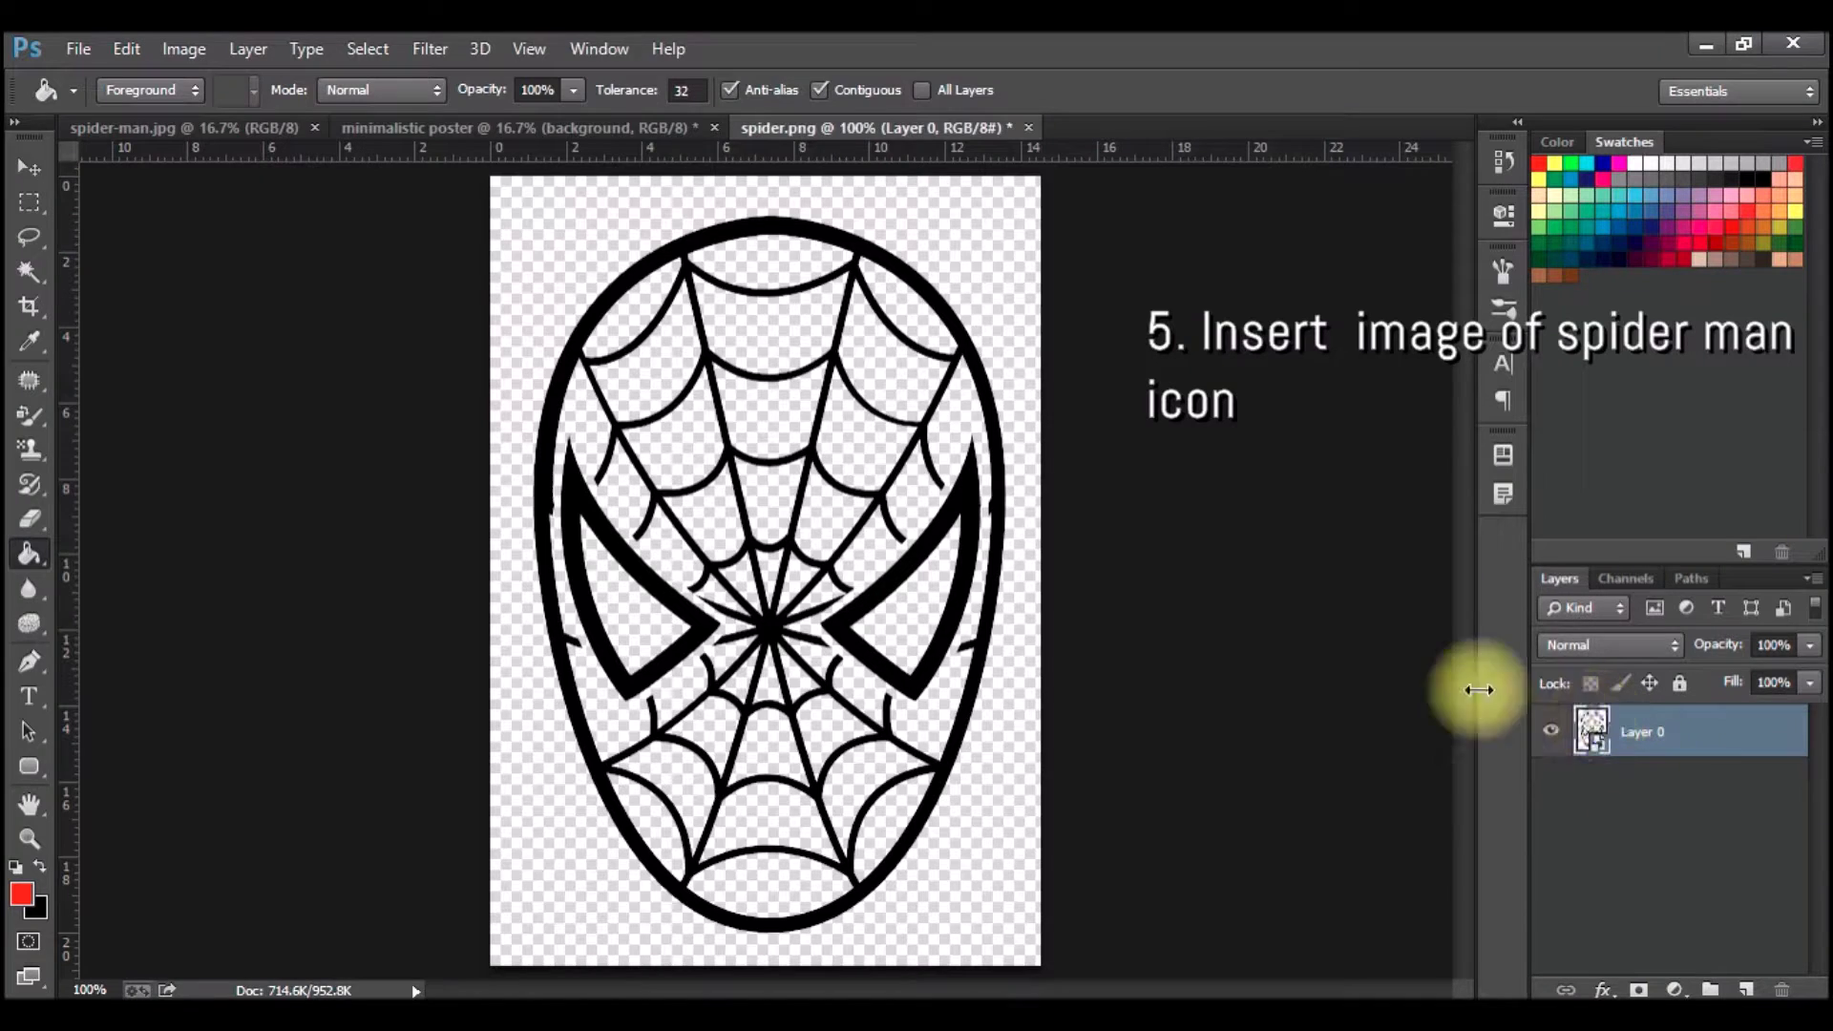
- Duplicate the layer into 'minimalistic poster' as a layer named 'spider'
{"action": "right_click", "coordinate": [1628, 743]}
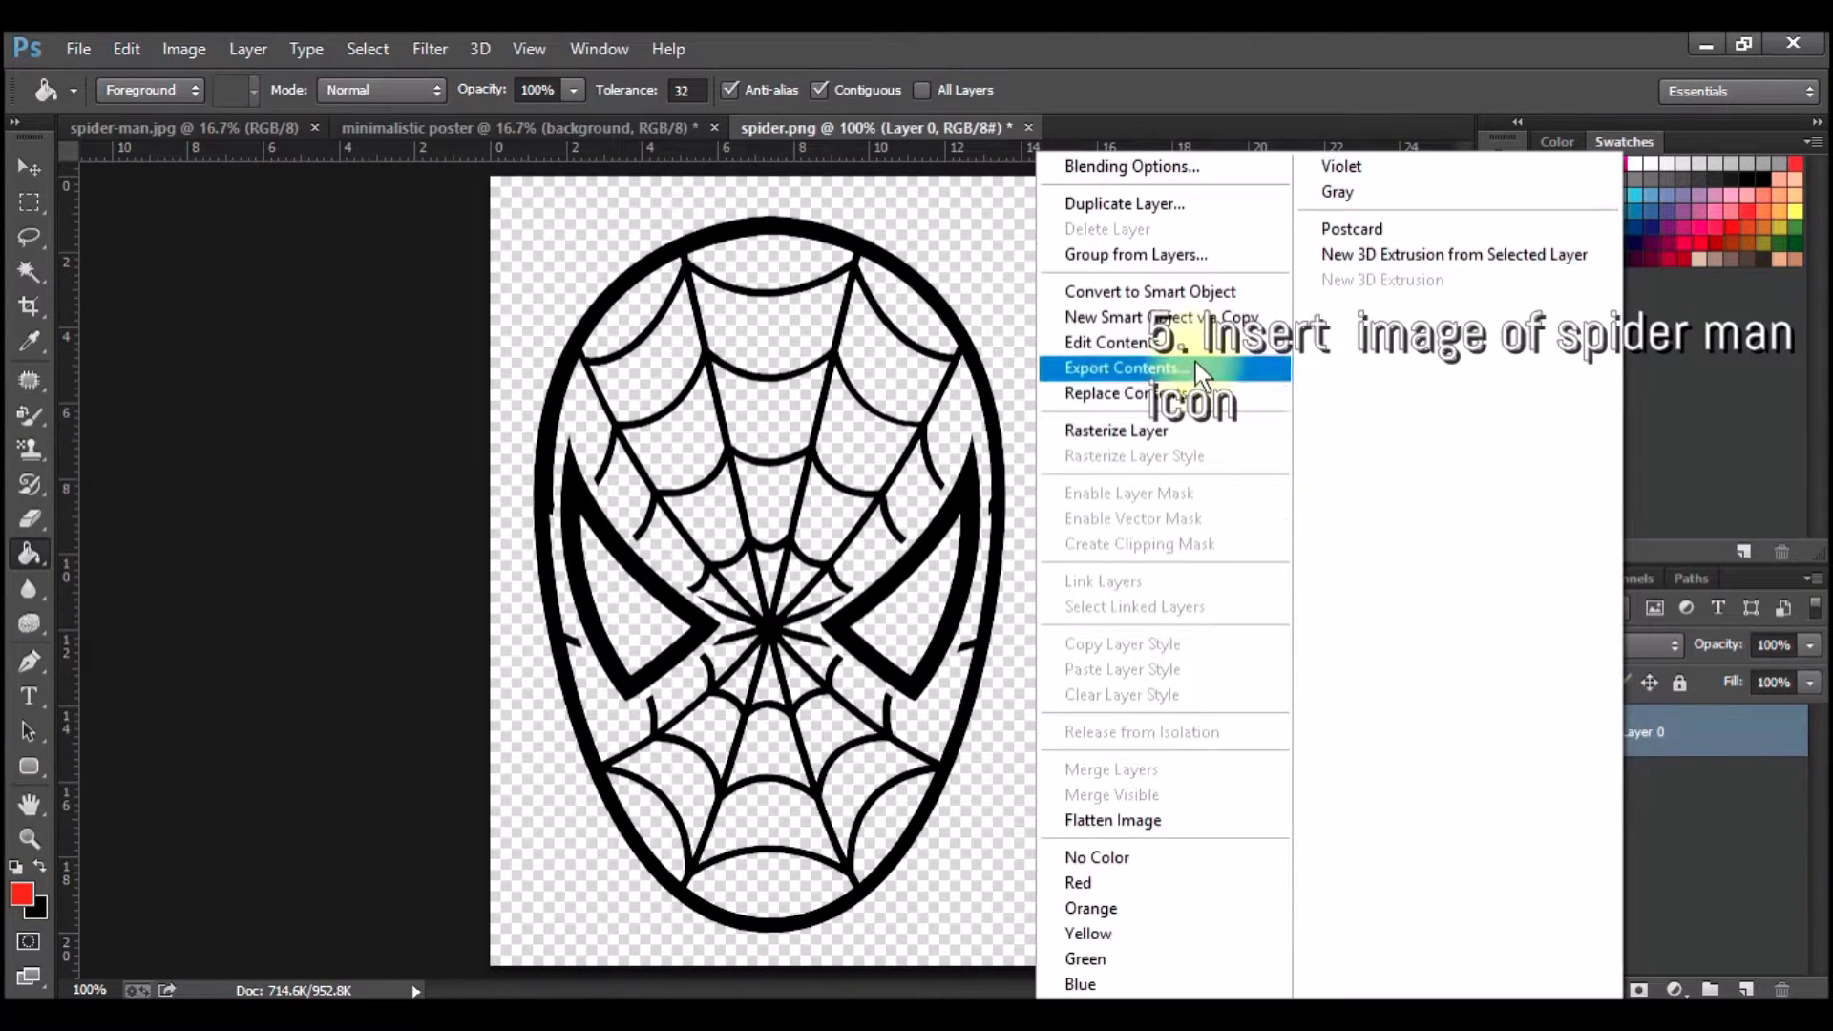
{"action": "left_click", "coordinate": [1149, 205]}
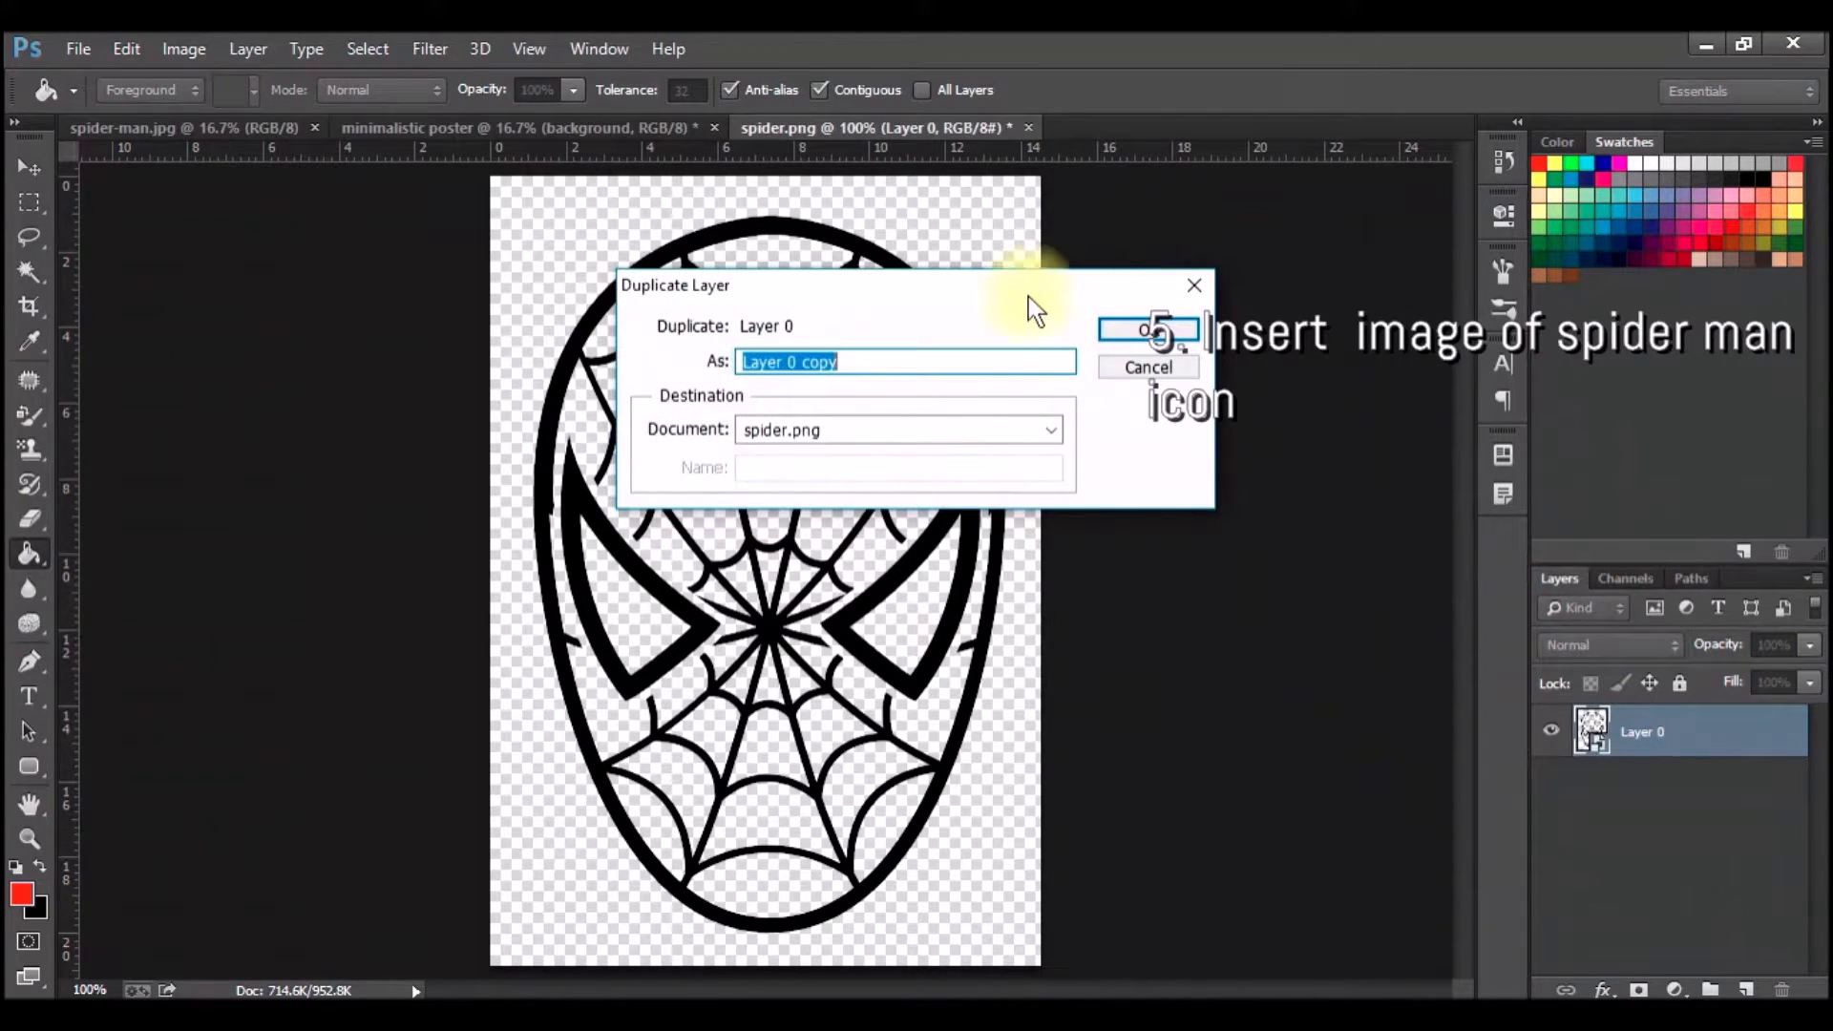
{"action": "left_click", "coordinate": [807, 430]}
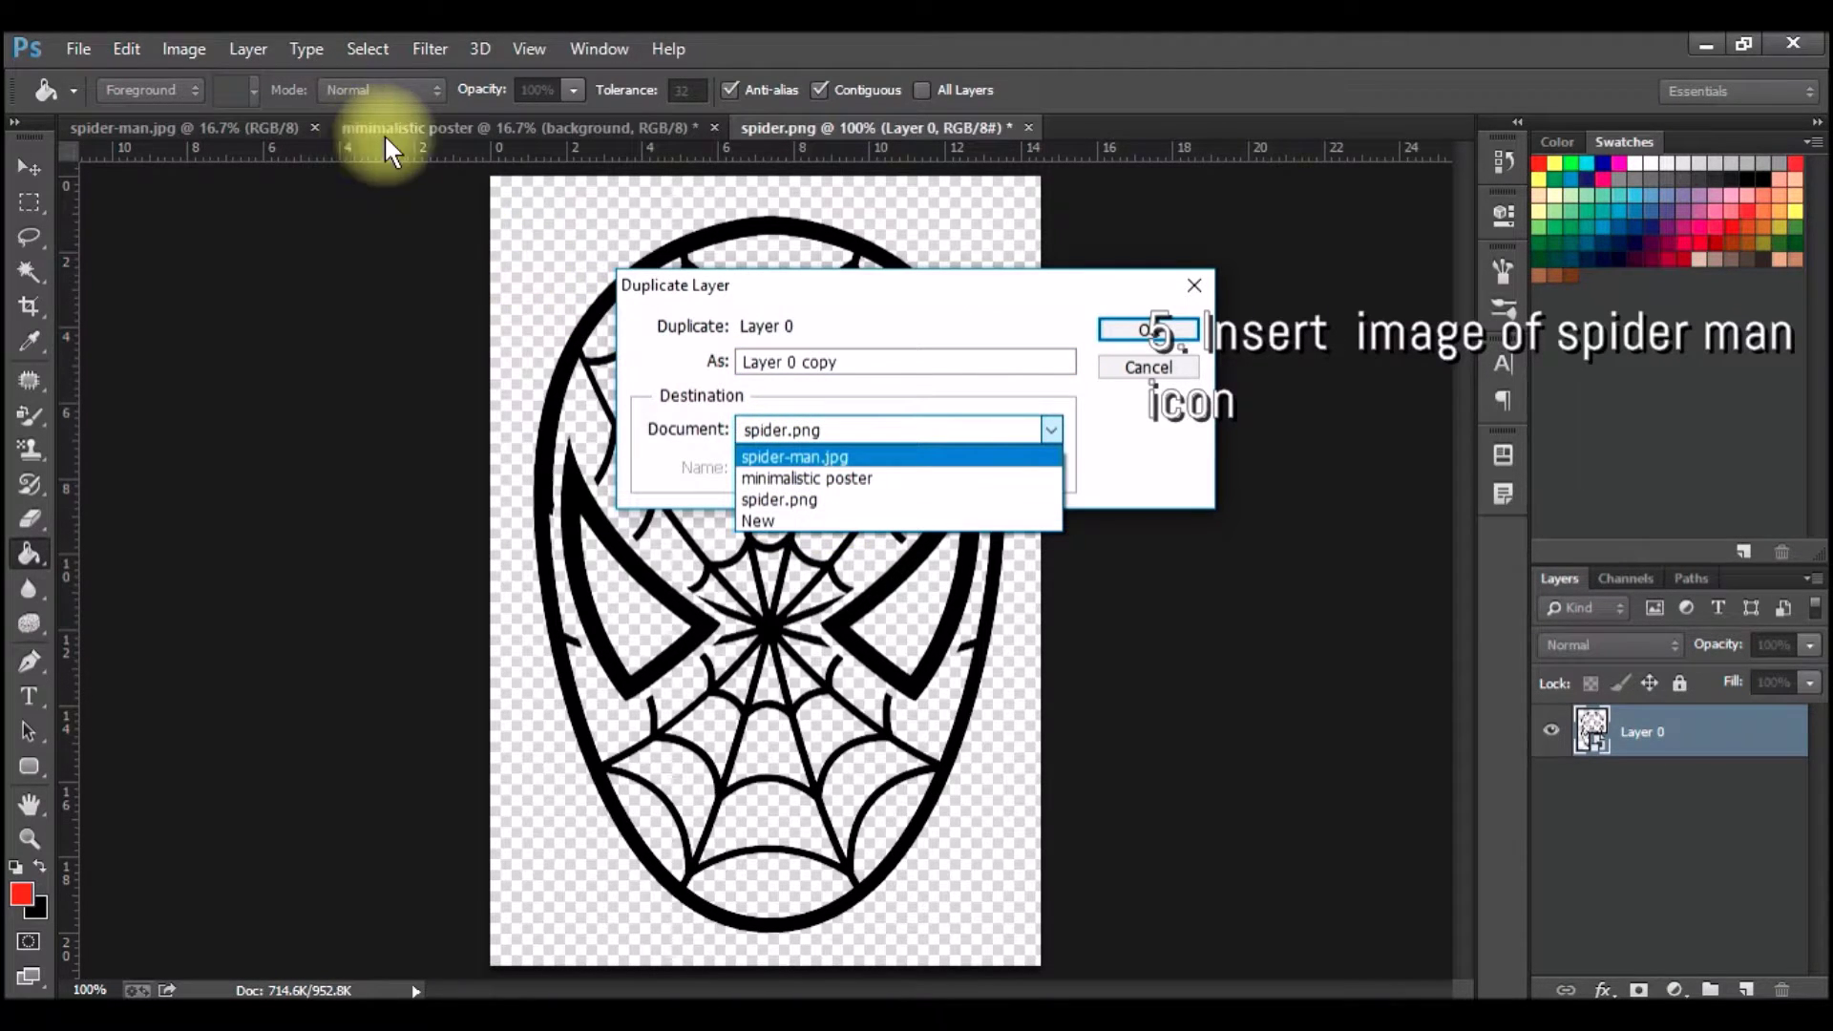
{"action": "left_click", "coordinate": [787, 479]}
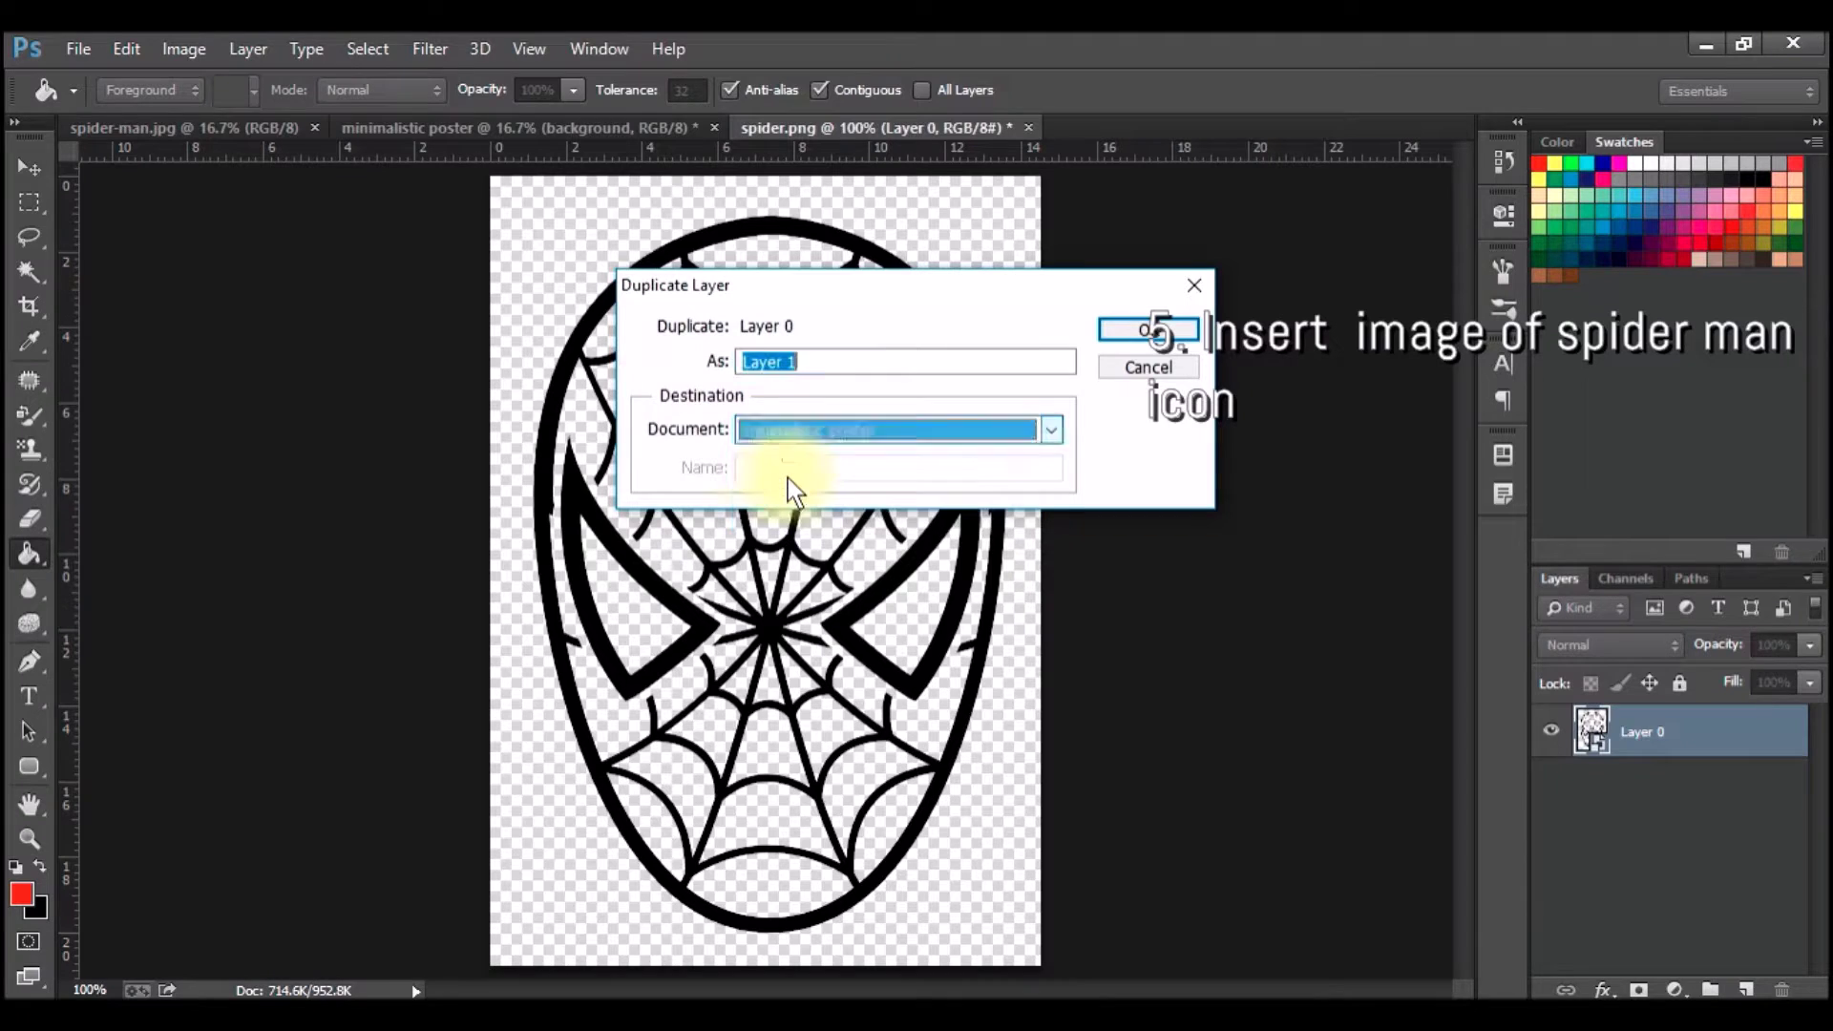
{"action": "type", "text": "spider"}
{"action": "left_click", "coordinate": [1113, 329]}
{"action": "left_click", "coordinate": [1113, 328]}
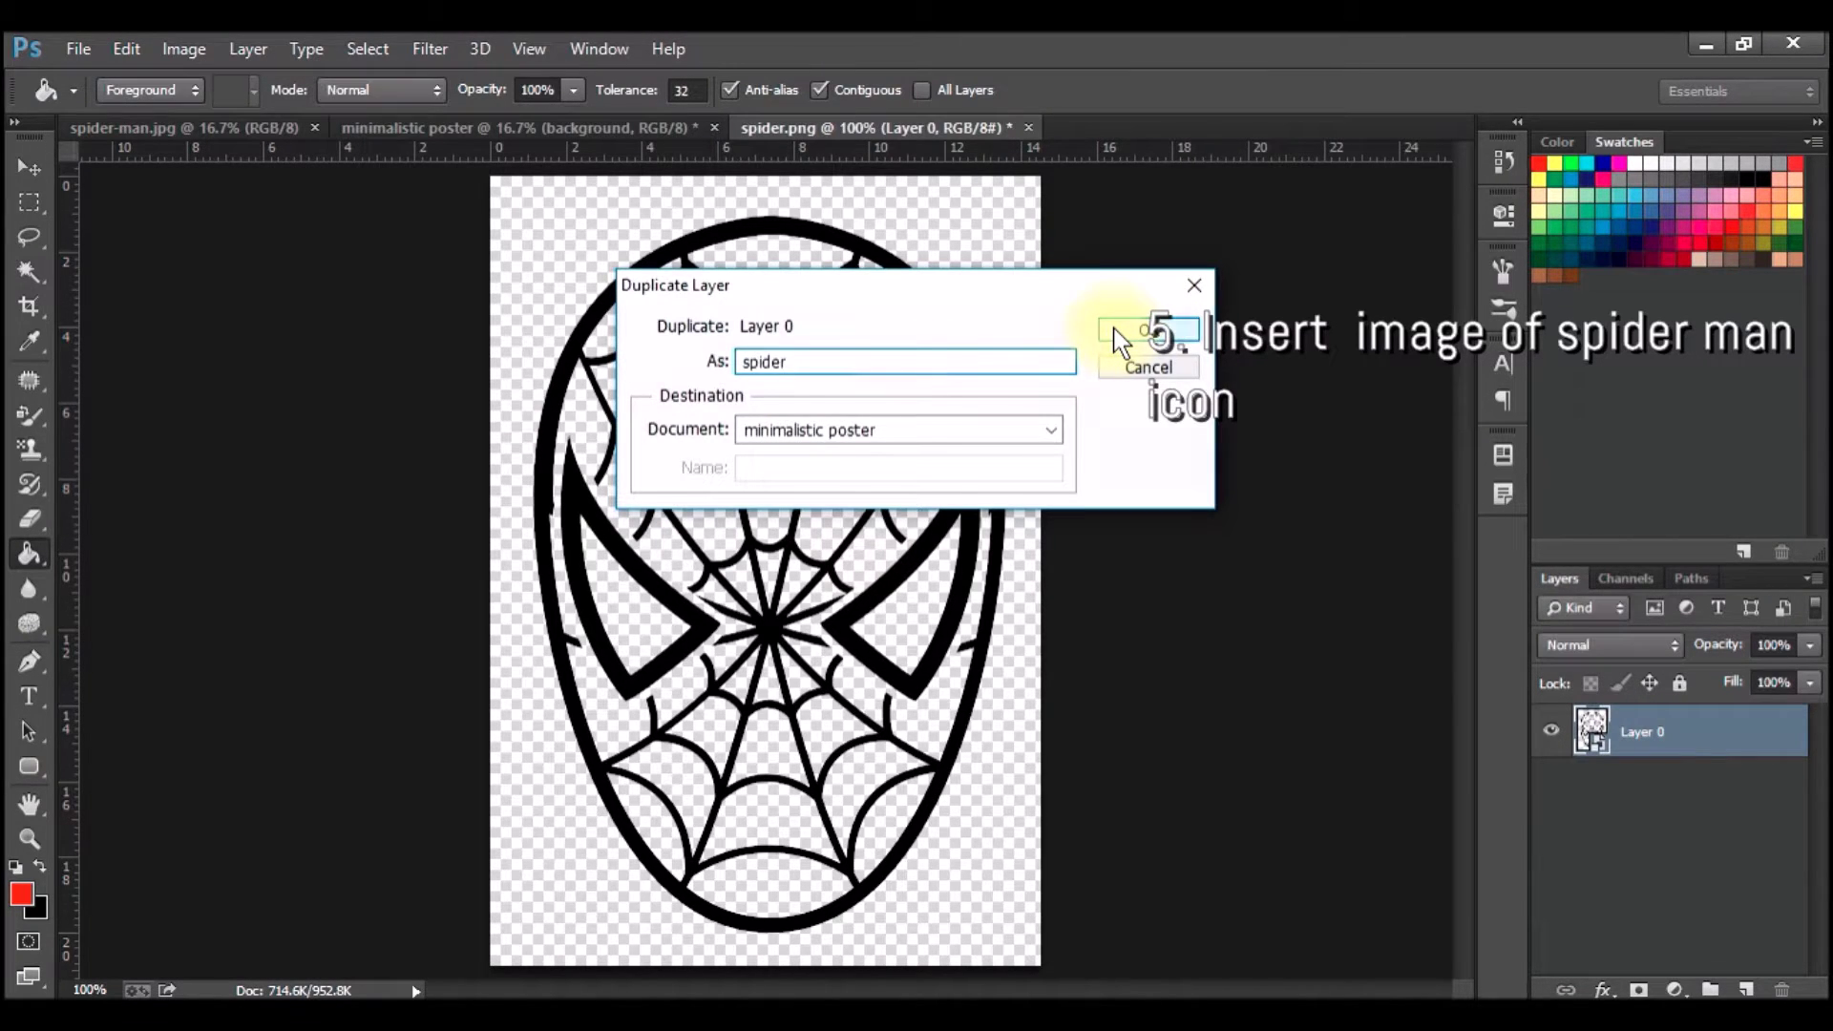
{"action": "left_click", "coordinate": [486, 130]}
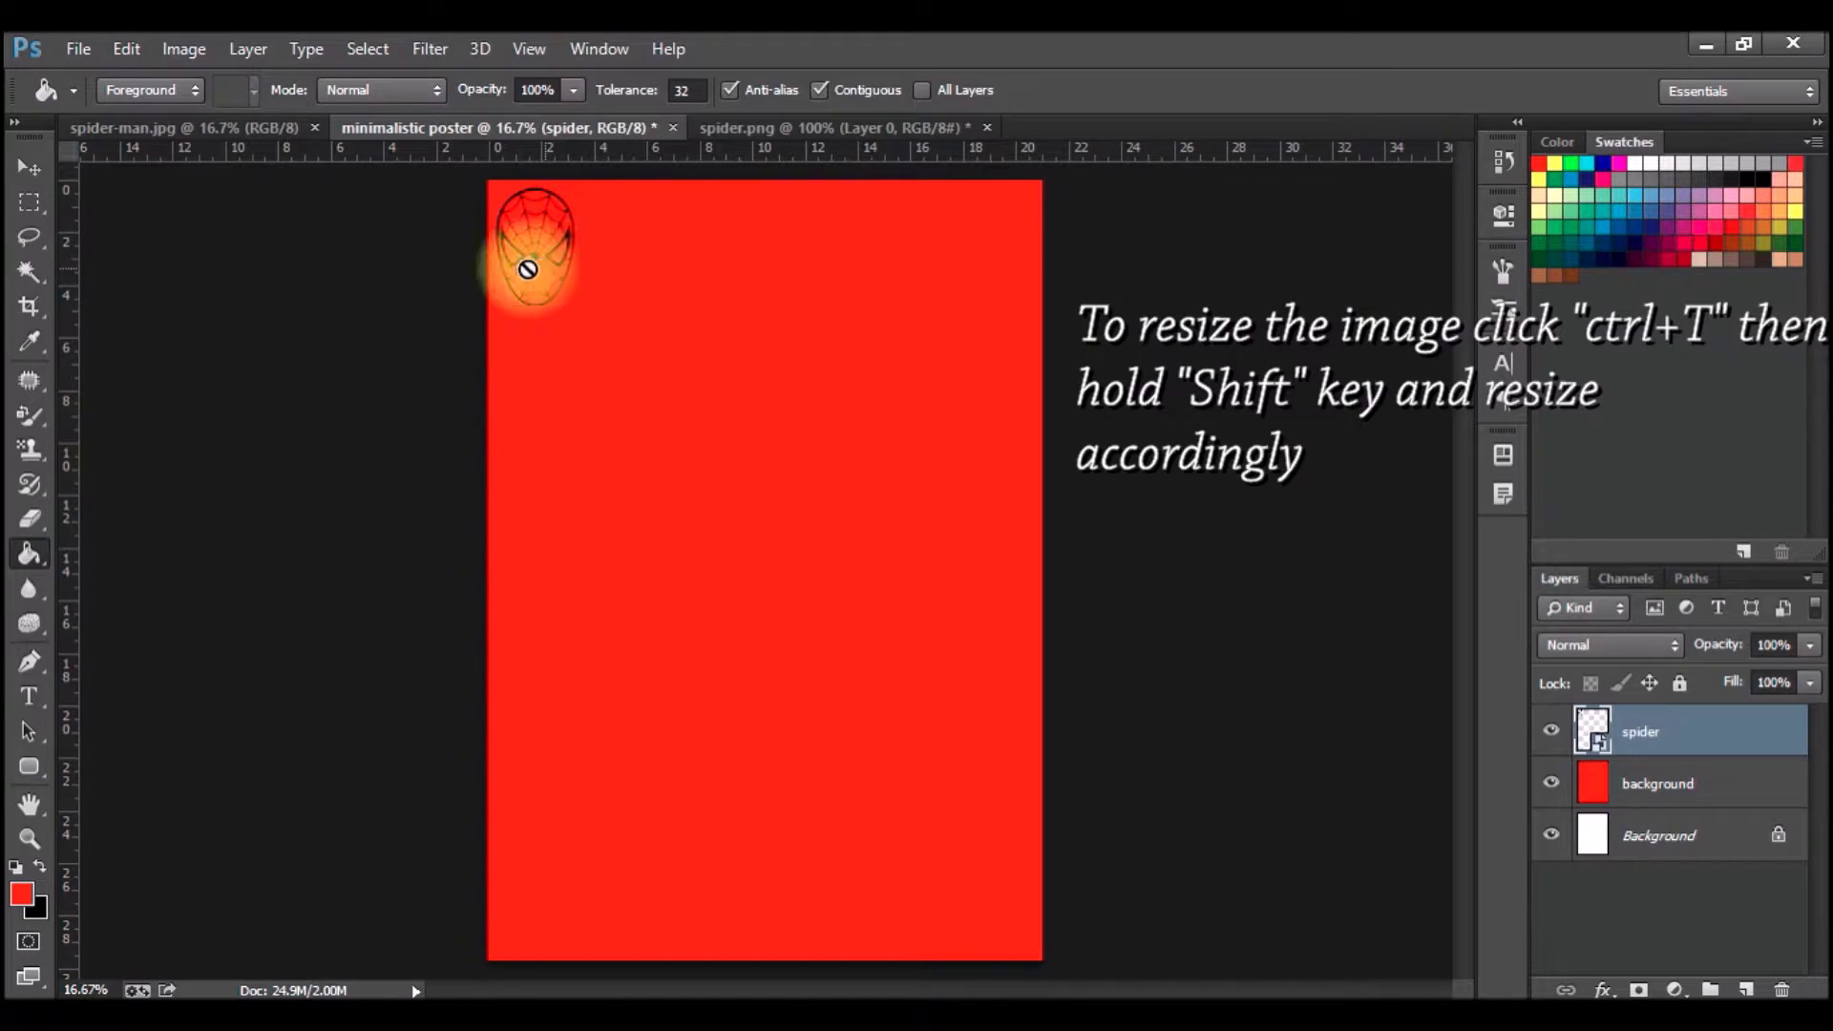
- Centre the spider mask on the poster, enlarge it proportionally, and add an empty layer
{"action": "left_click", "coordinate": [29, 167]}
{"action": "left_click_drag", "start_coordinate": [541, 241], "coordinate": [754, 517]}
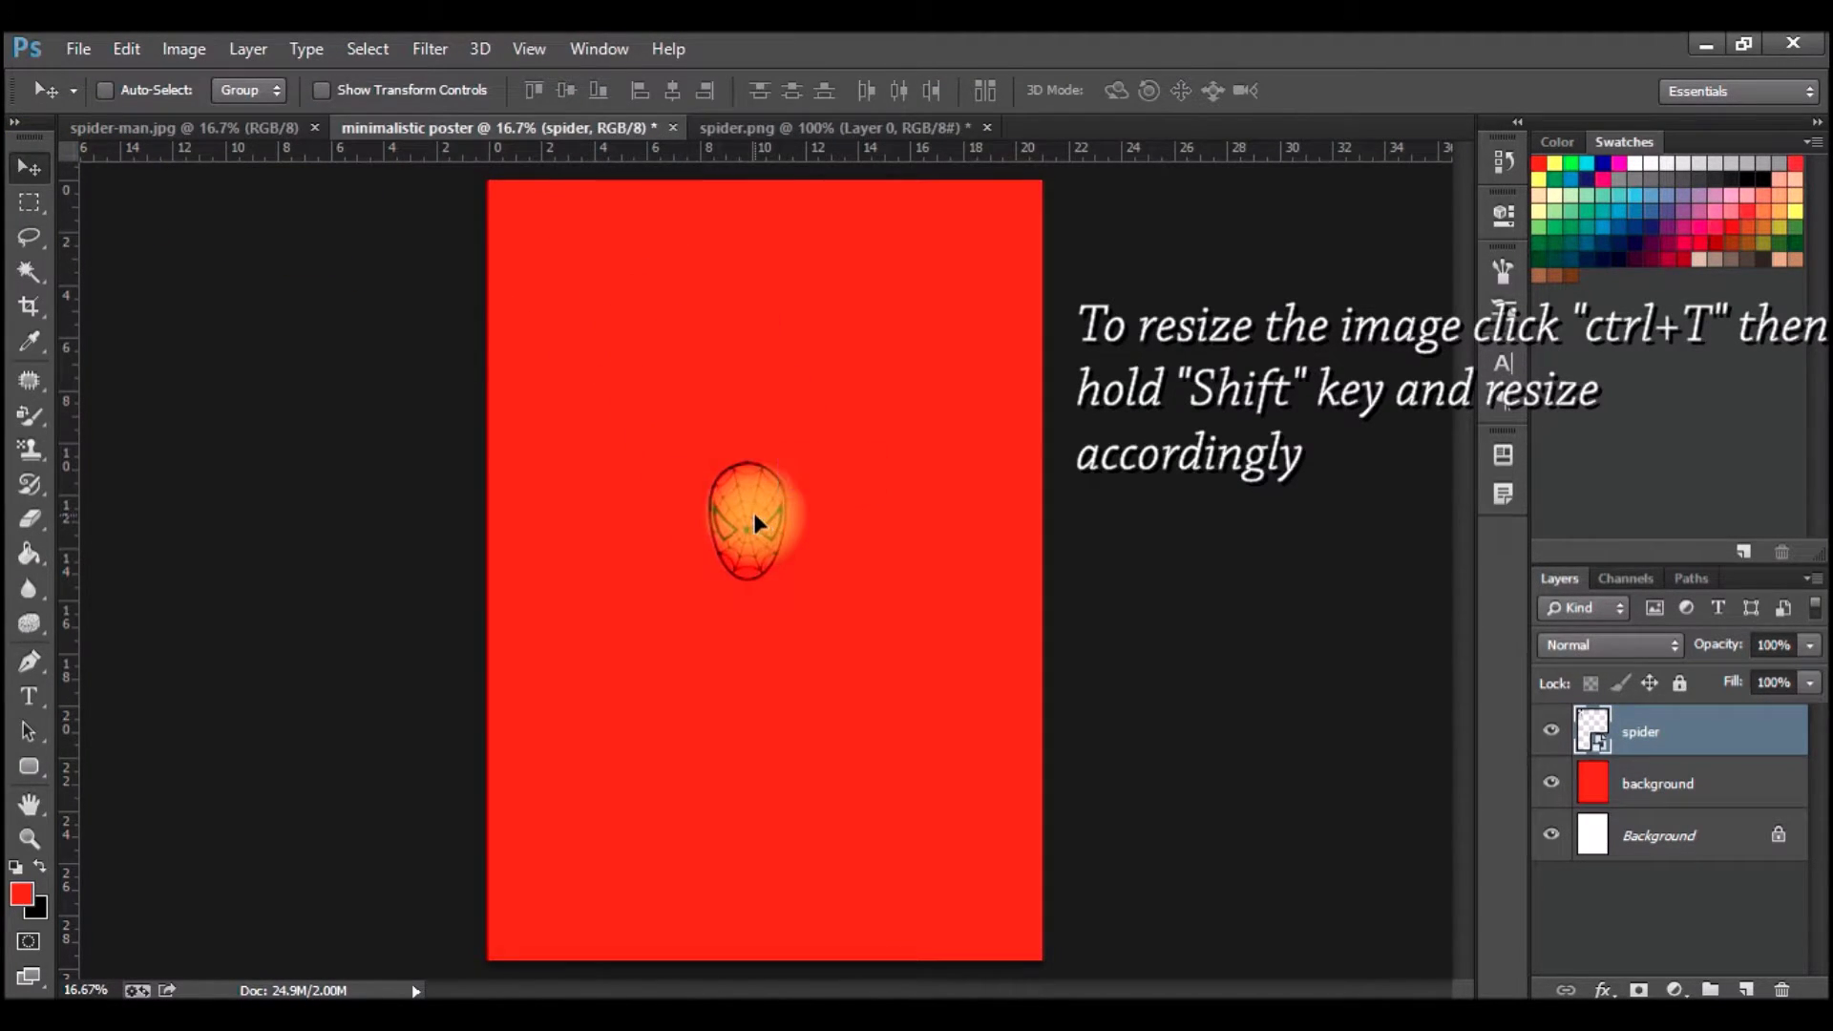
{"action": "key", "text": "ctrl+t"}
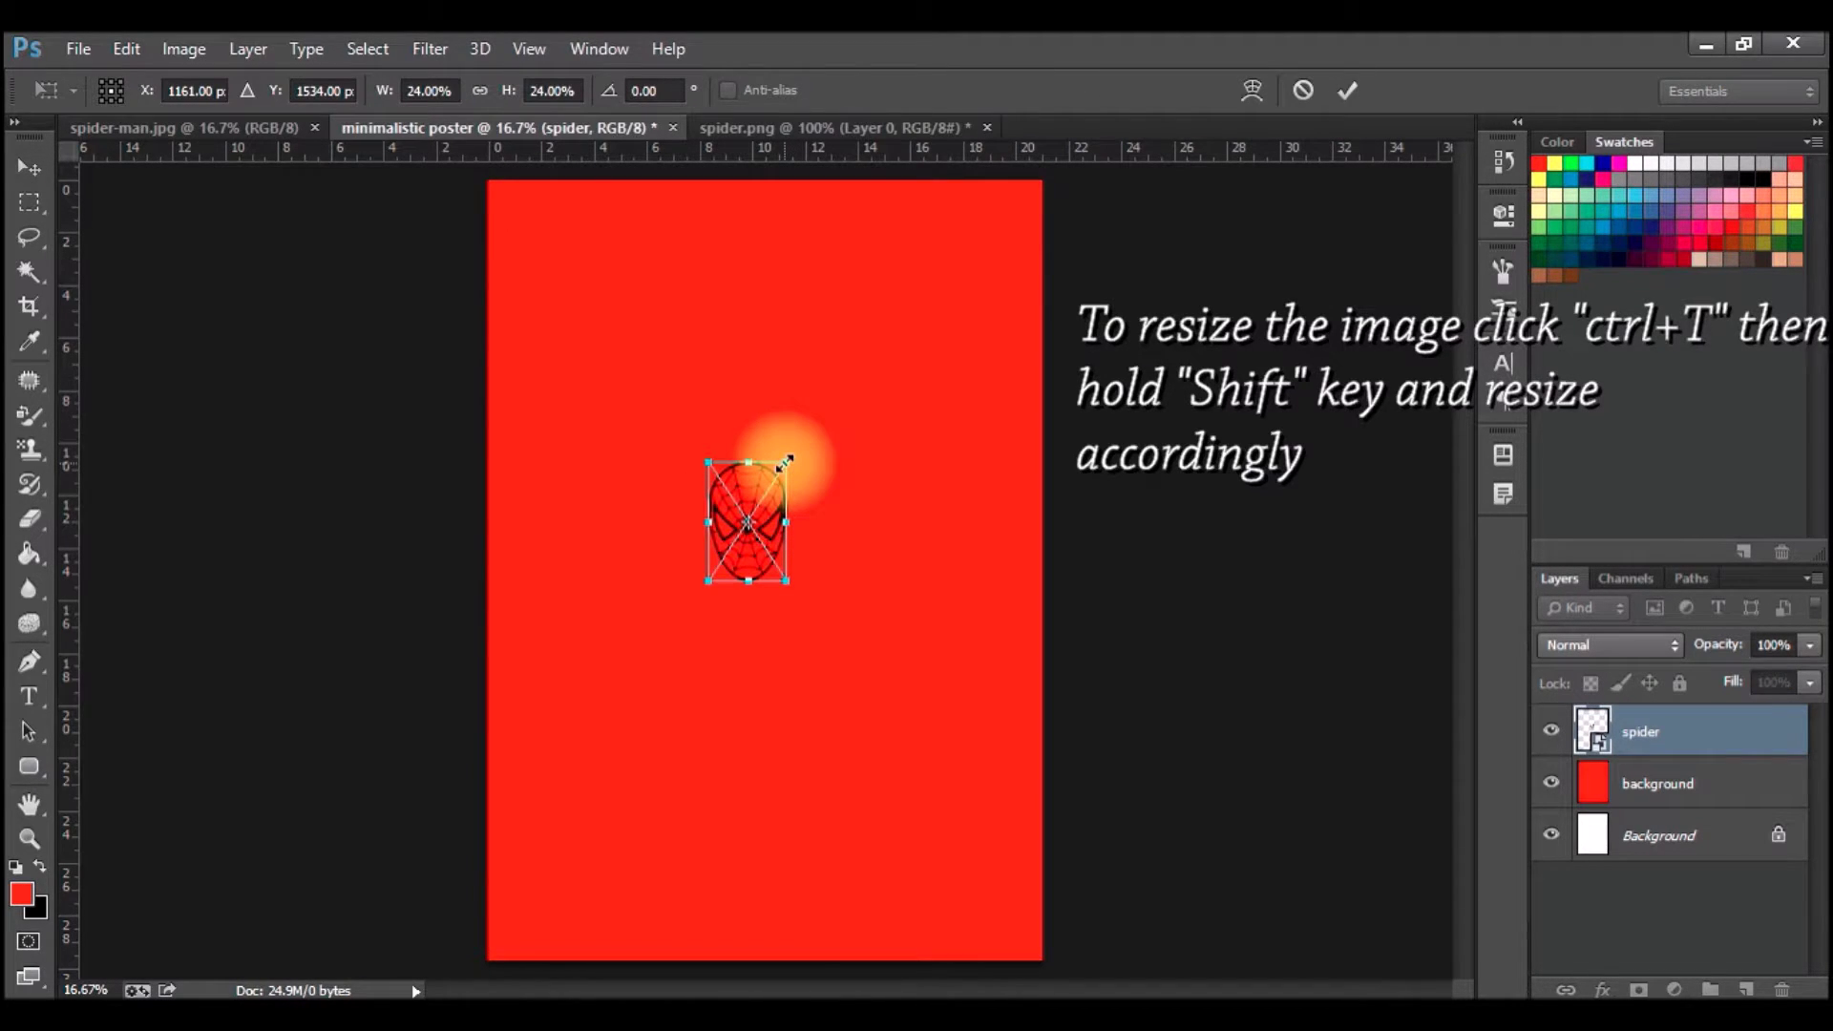
{"action": "left_click_drag", "start_coordinate": [785, 464], "coordinate": [1003, 350]}
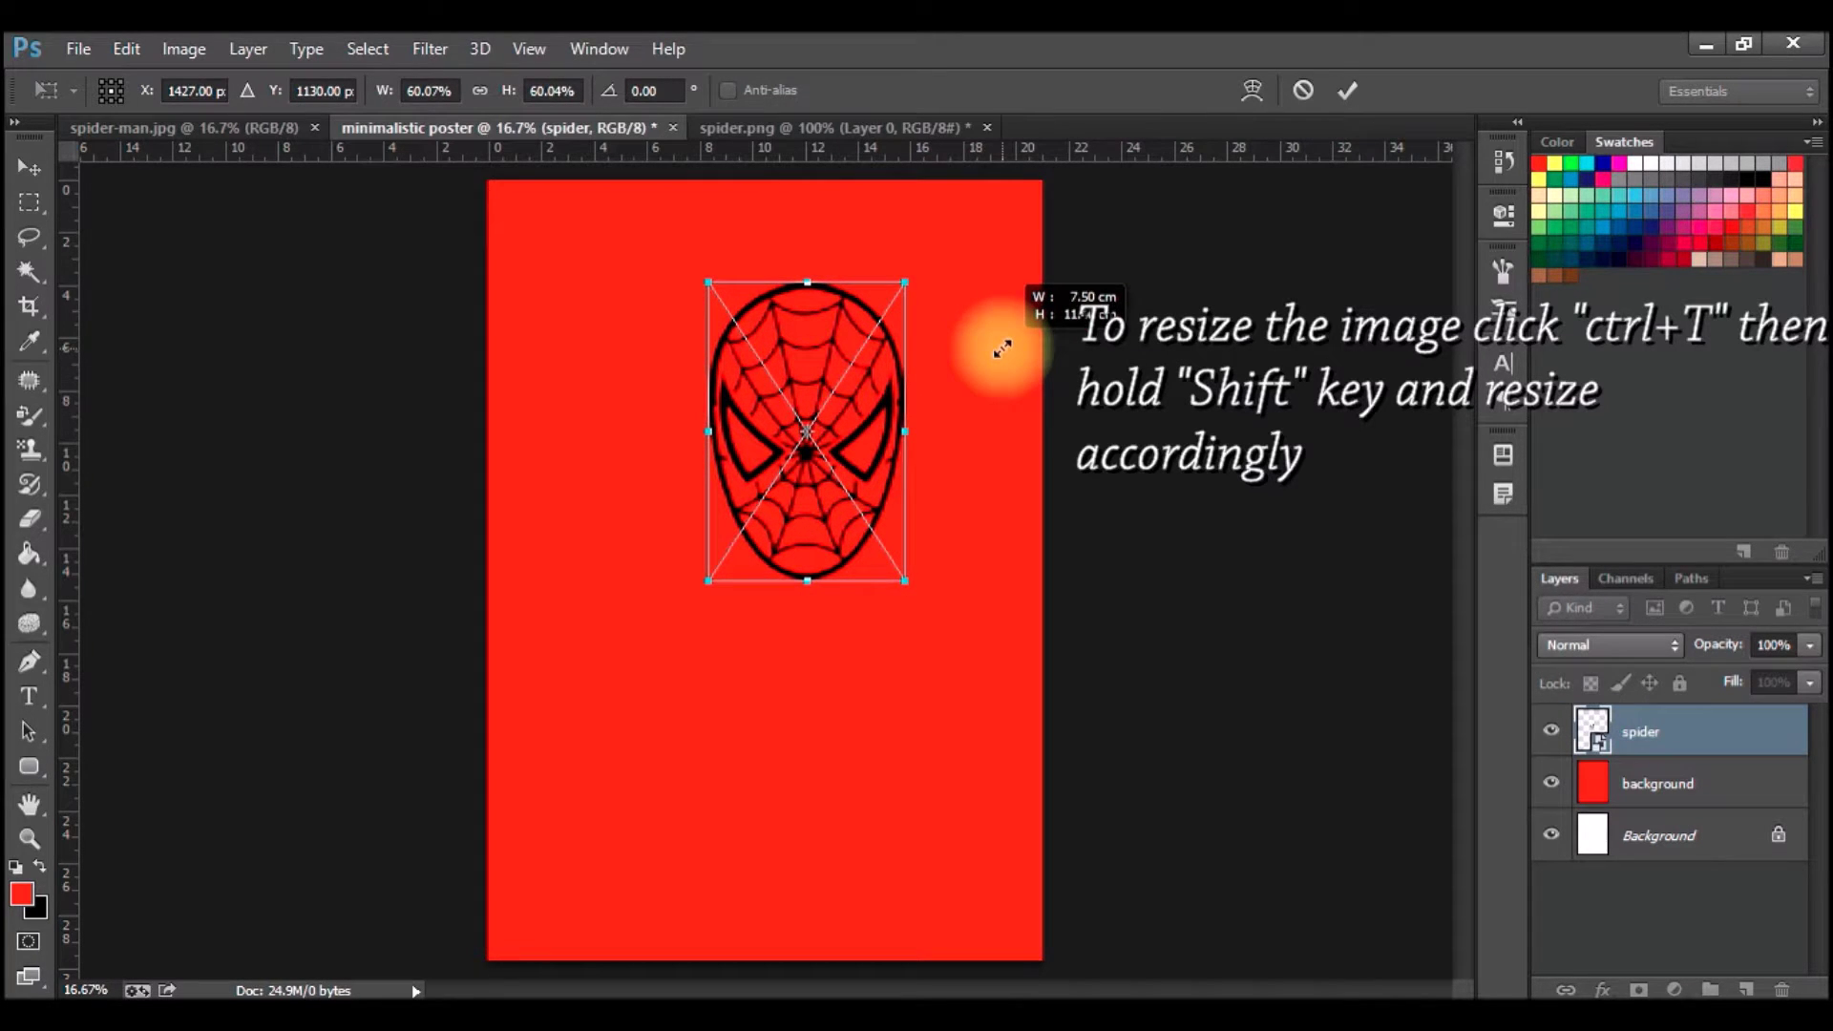
{"action": "left_click", "coordinate": [1345, 90]}
{"action": "mouse_move", "coordinate": [812, 439]}
{"action": "left_mouse_down"}
{"action": "mouse_move", "coordinate": [718, 586]}
{"action": "mouse_move", "coordinate": [734, 586]}
{"action": "left_mouse_up"}
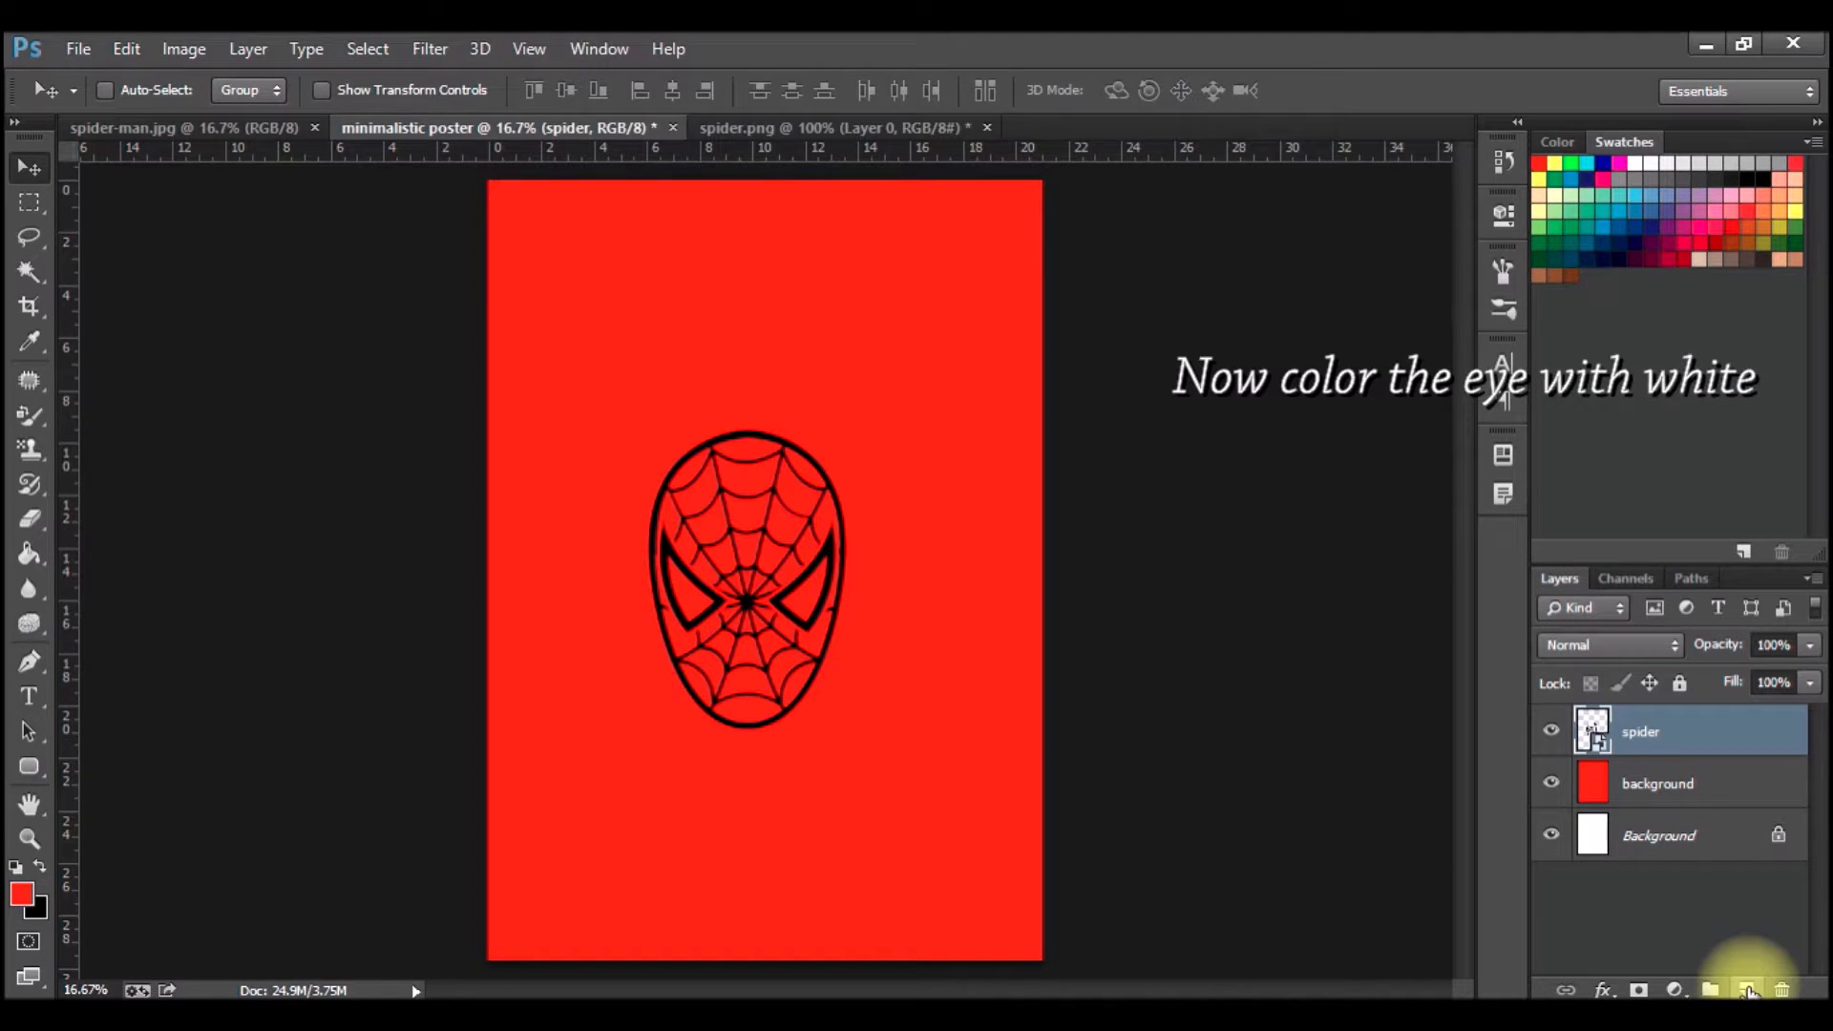
{"action": "left_click", "coordinate": [1749, 991]}
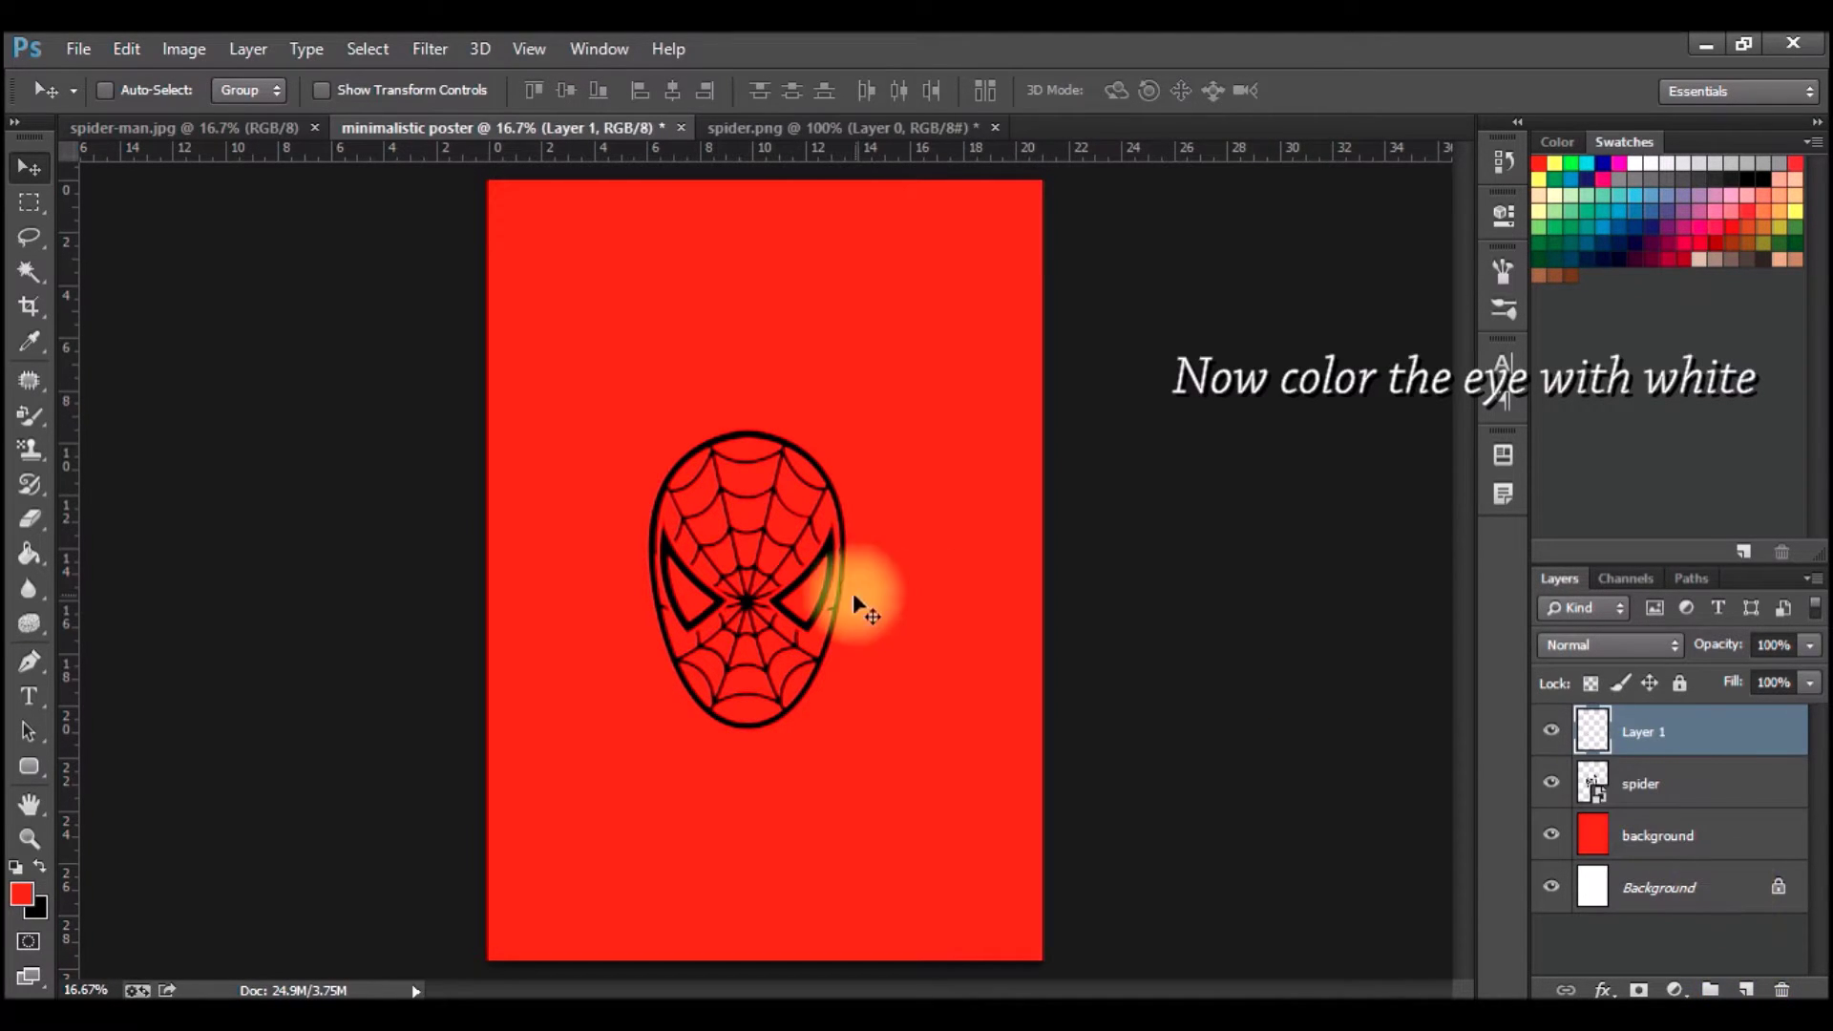
- Move Layer 1 beneath the spider layer and switch to the Magic Wand
{"action": "left_click_drag", "start_coordinate": [1736, 740], "coordinate": [1727, 806]}
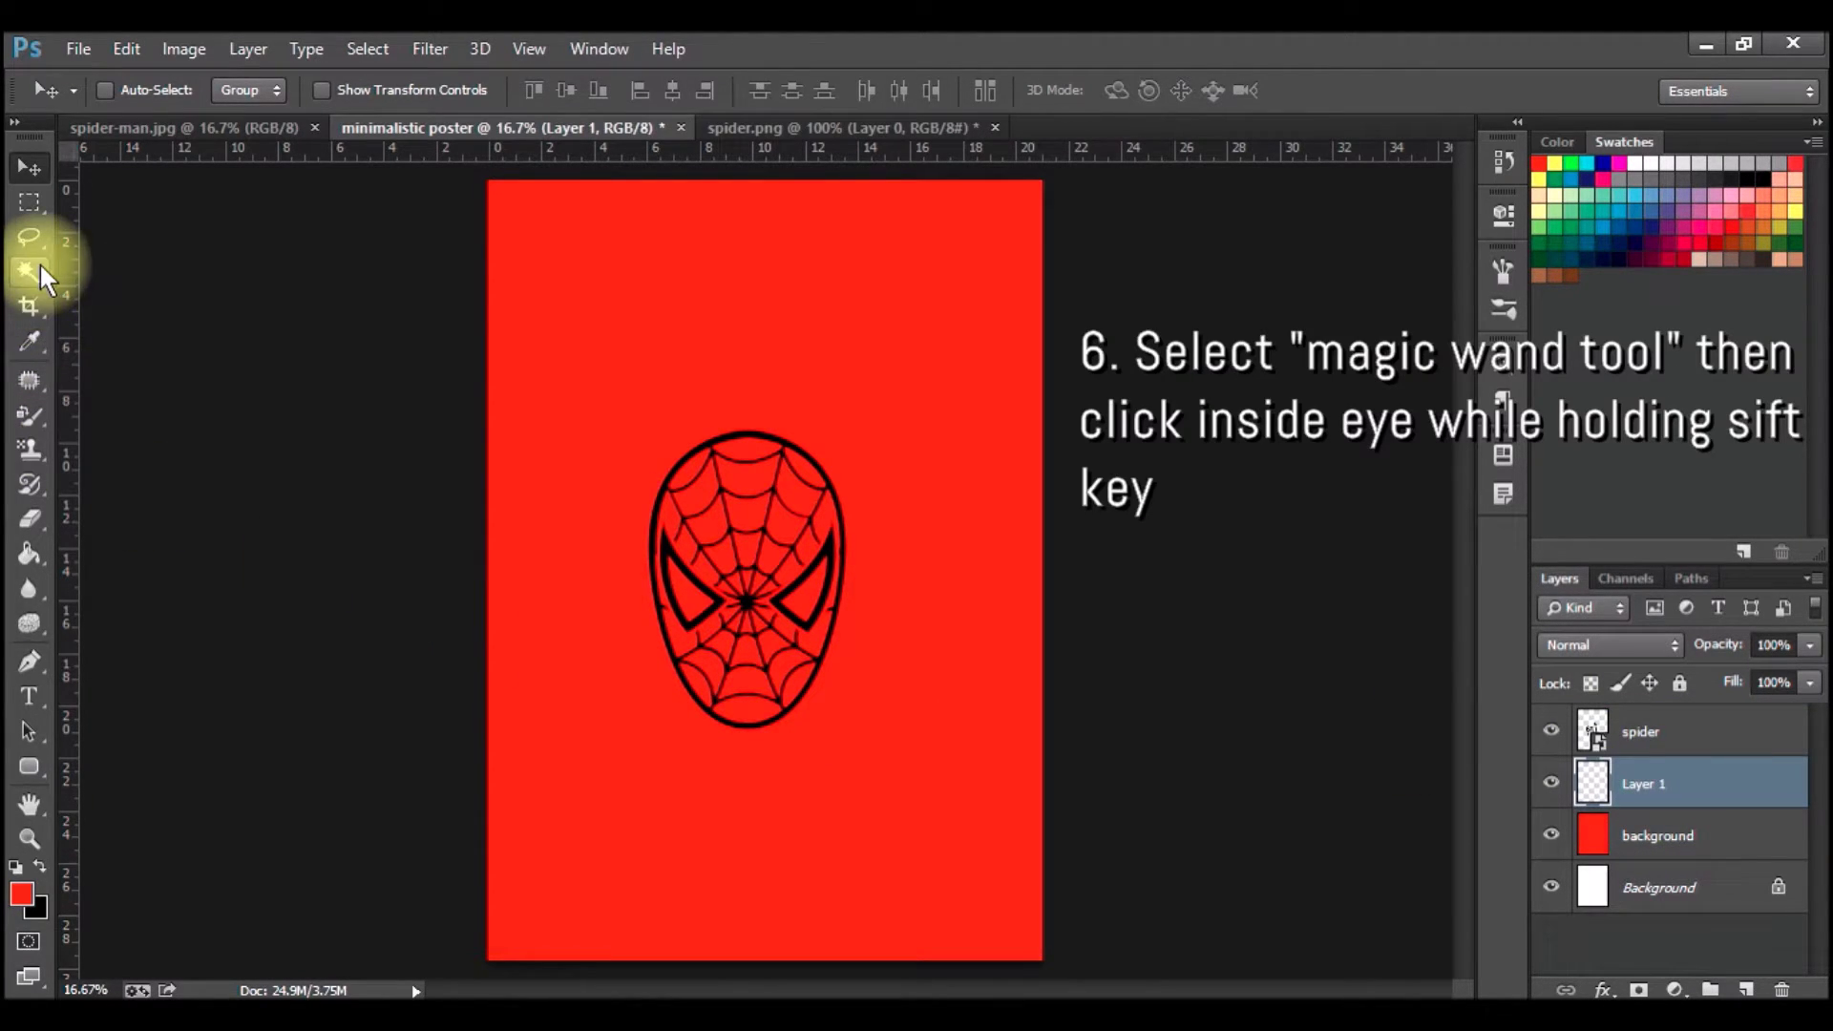
{"action": "left_click_drag", "start_coordinate": [33, 267], "coordinate": [117, 291]}
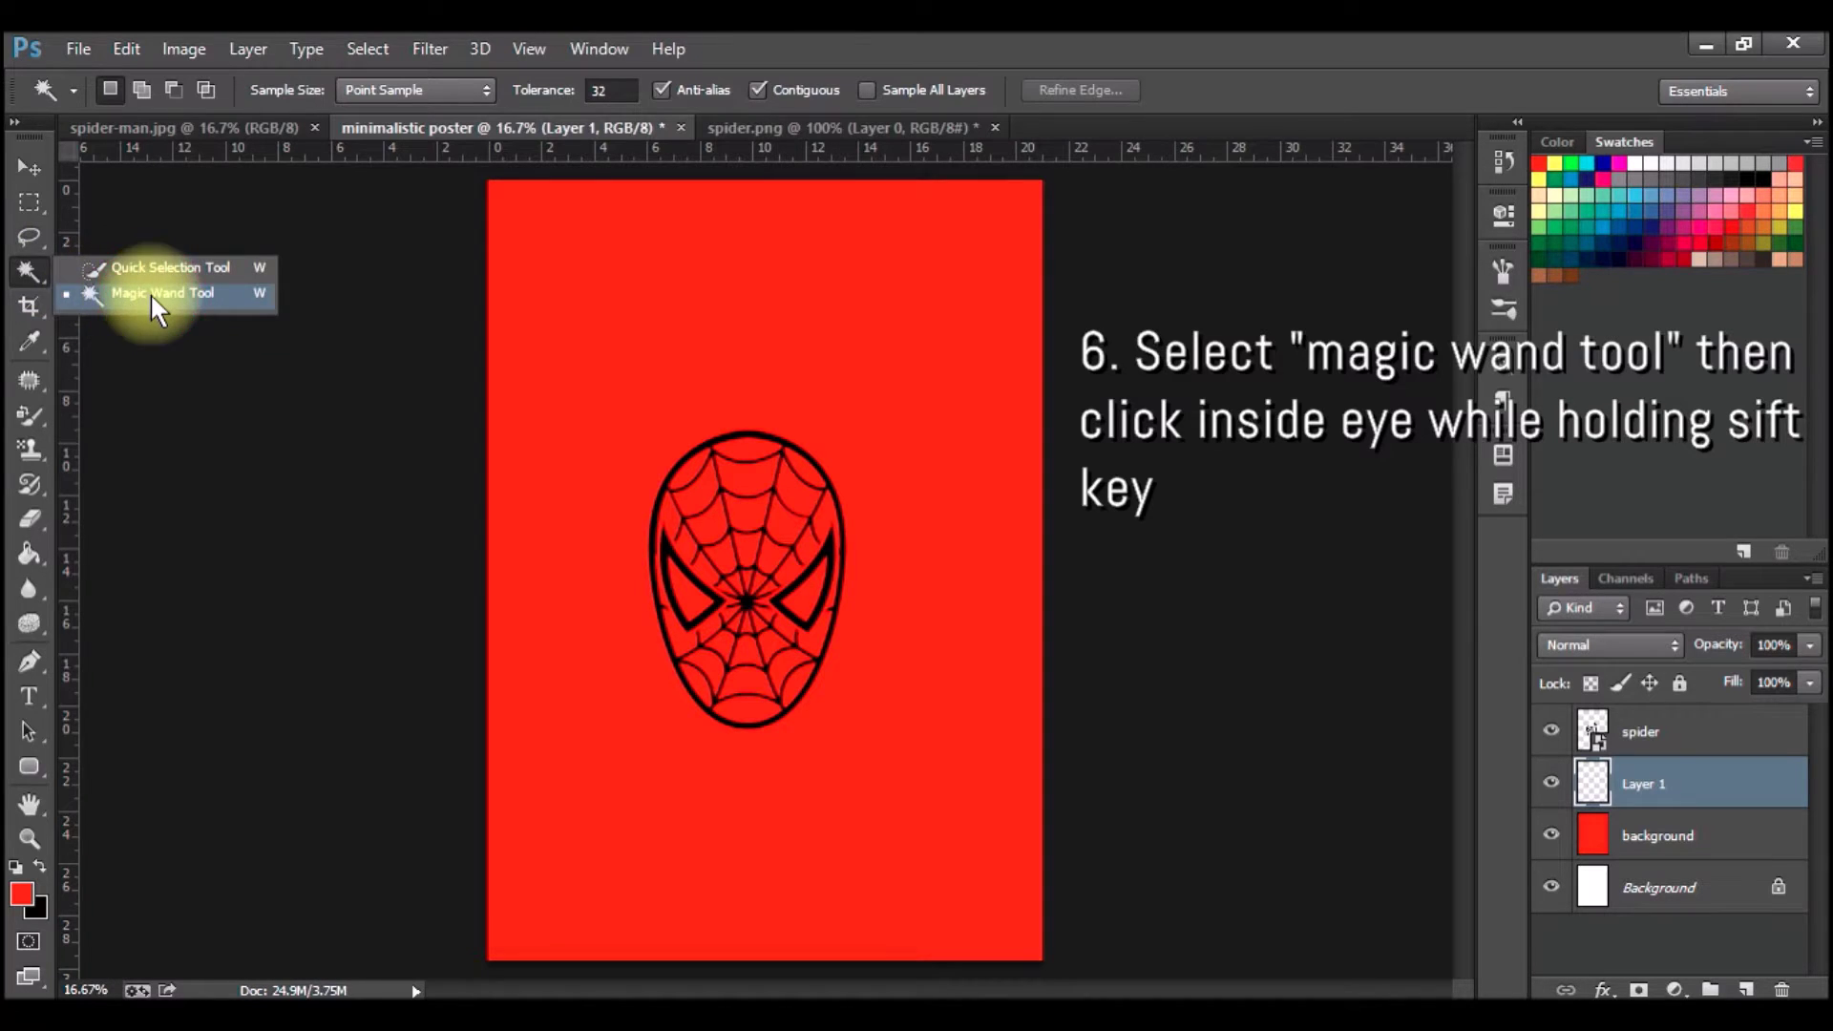
{"action": "left_click", "coordinate": [151, 292]}
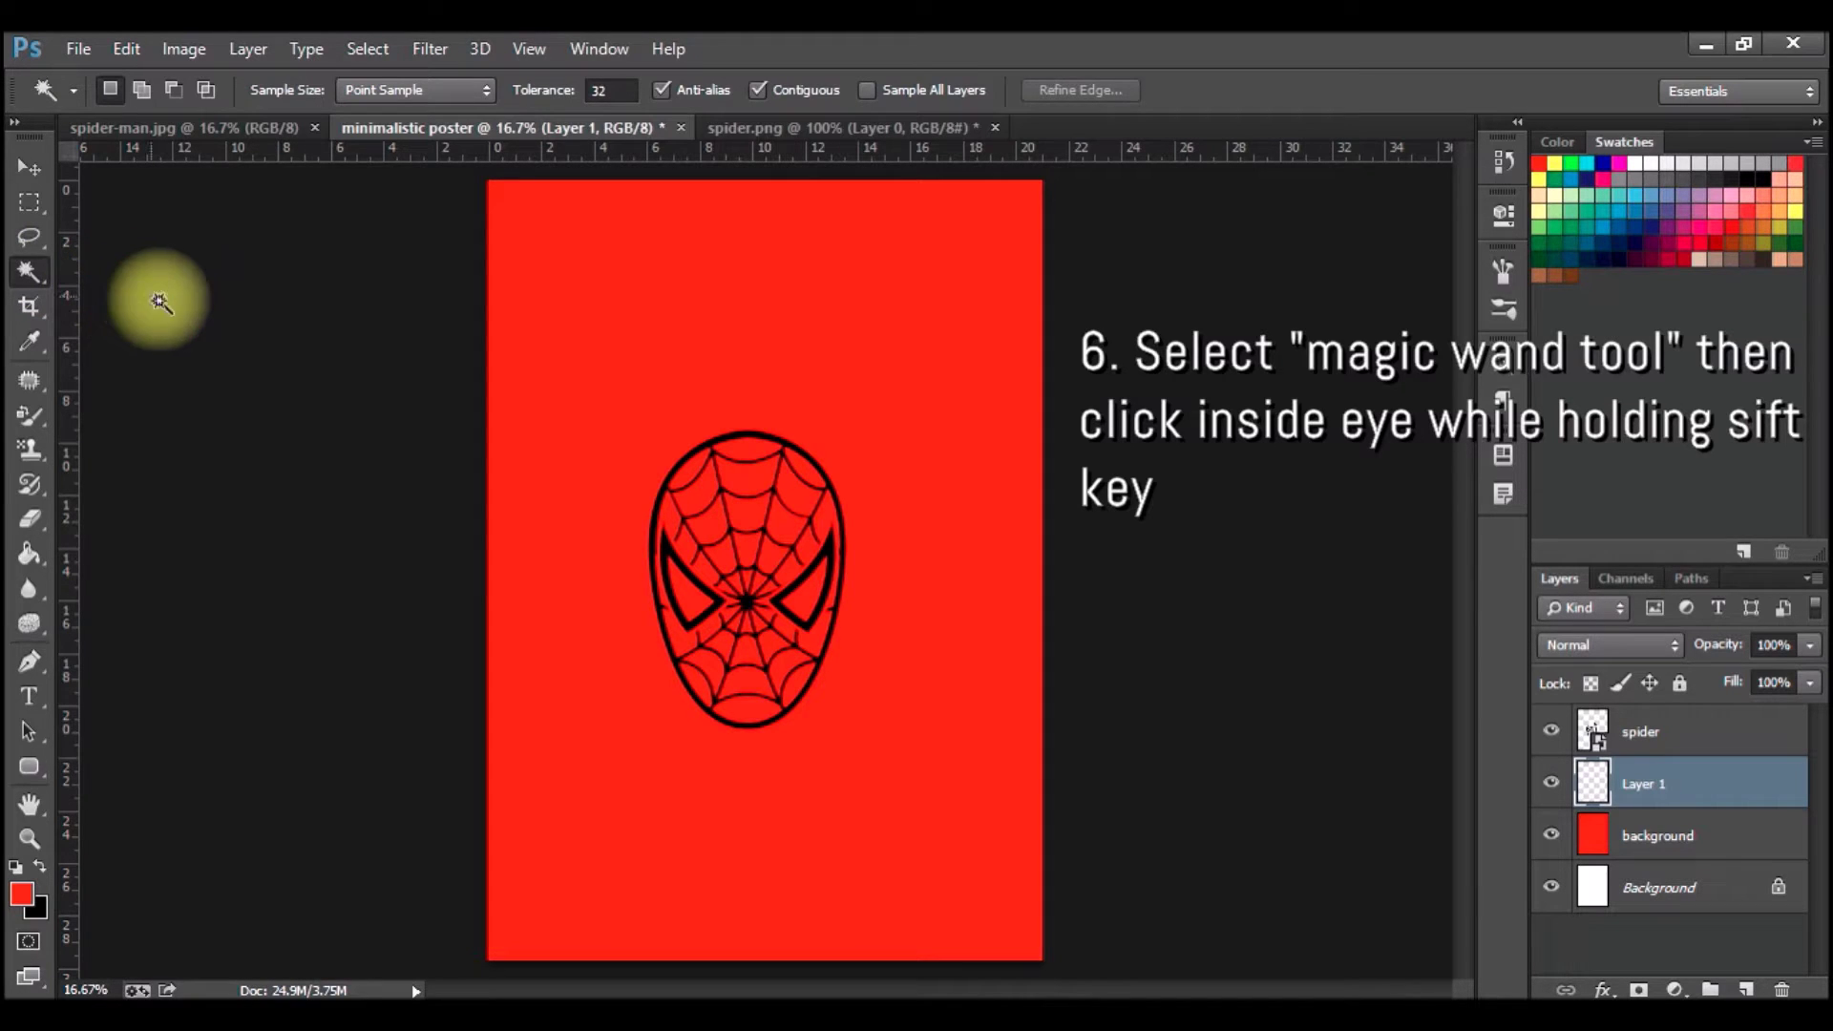
{"action": "left_click", "coordinate": [693, 597]}
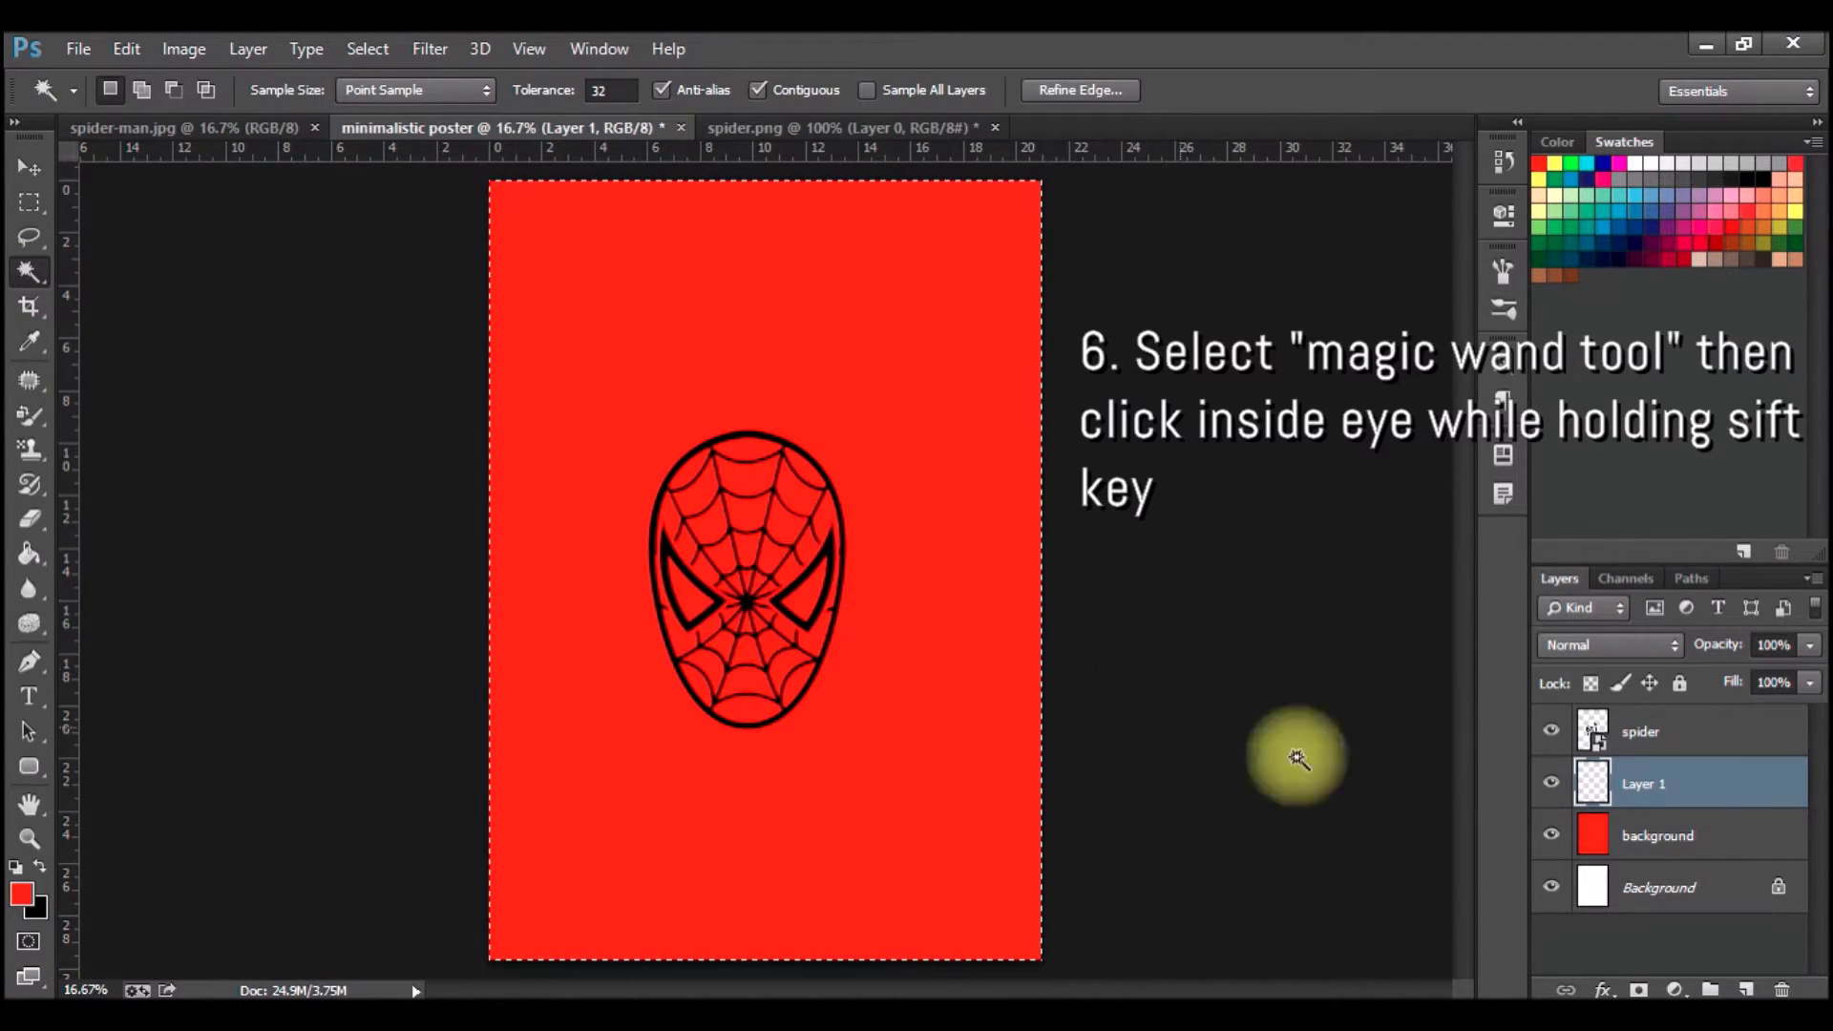
- On the spider layer, Magic Wand-select both eyes, then make Layer 1 active
{"action": "left_click", "coordinate": [1710, 731]}
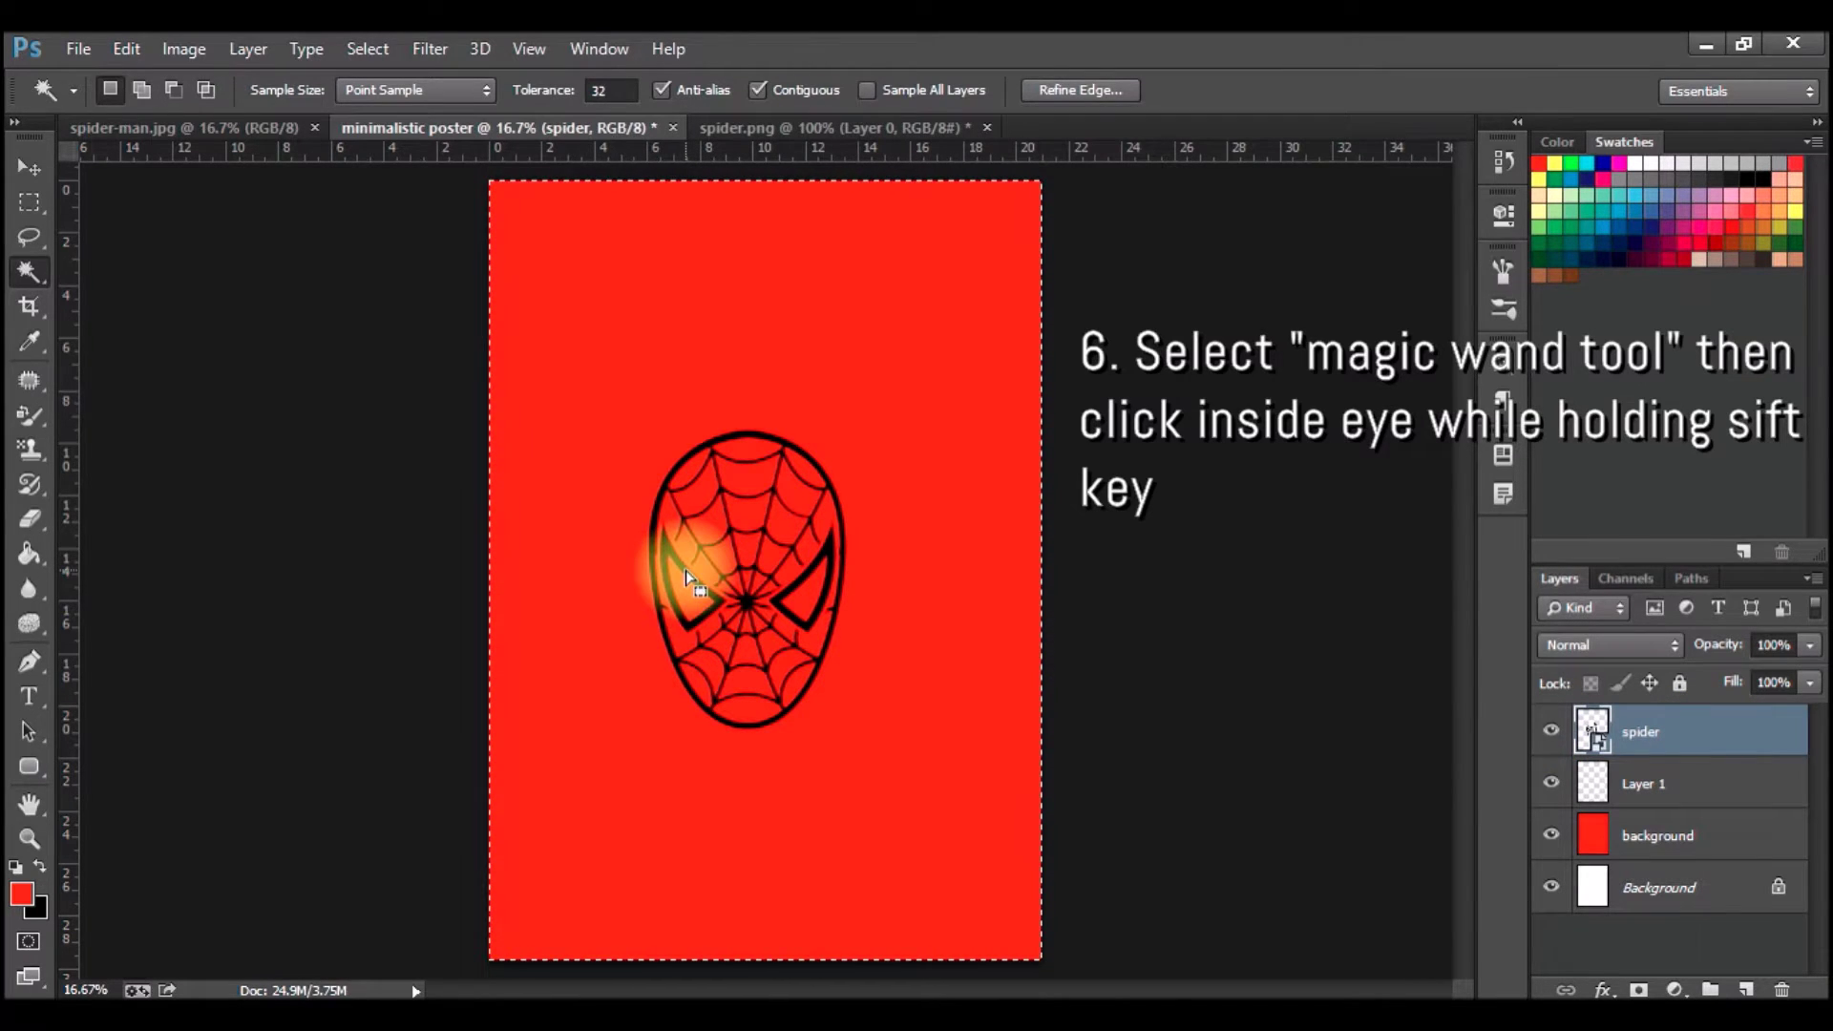
{"action": "key", "text": "ctrl+d"}
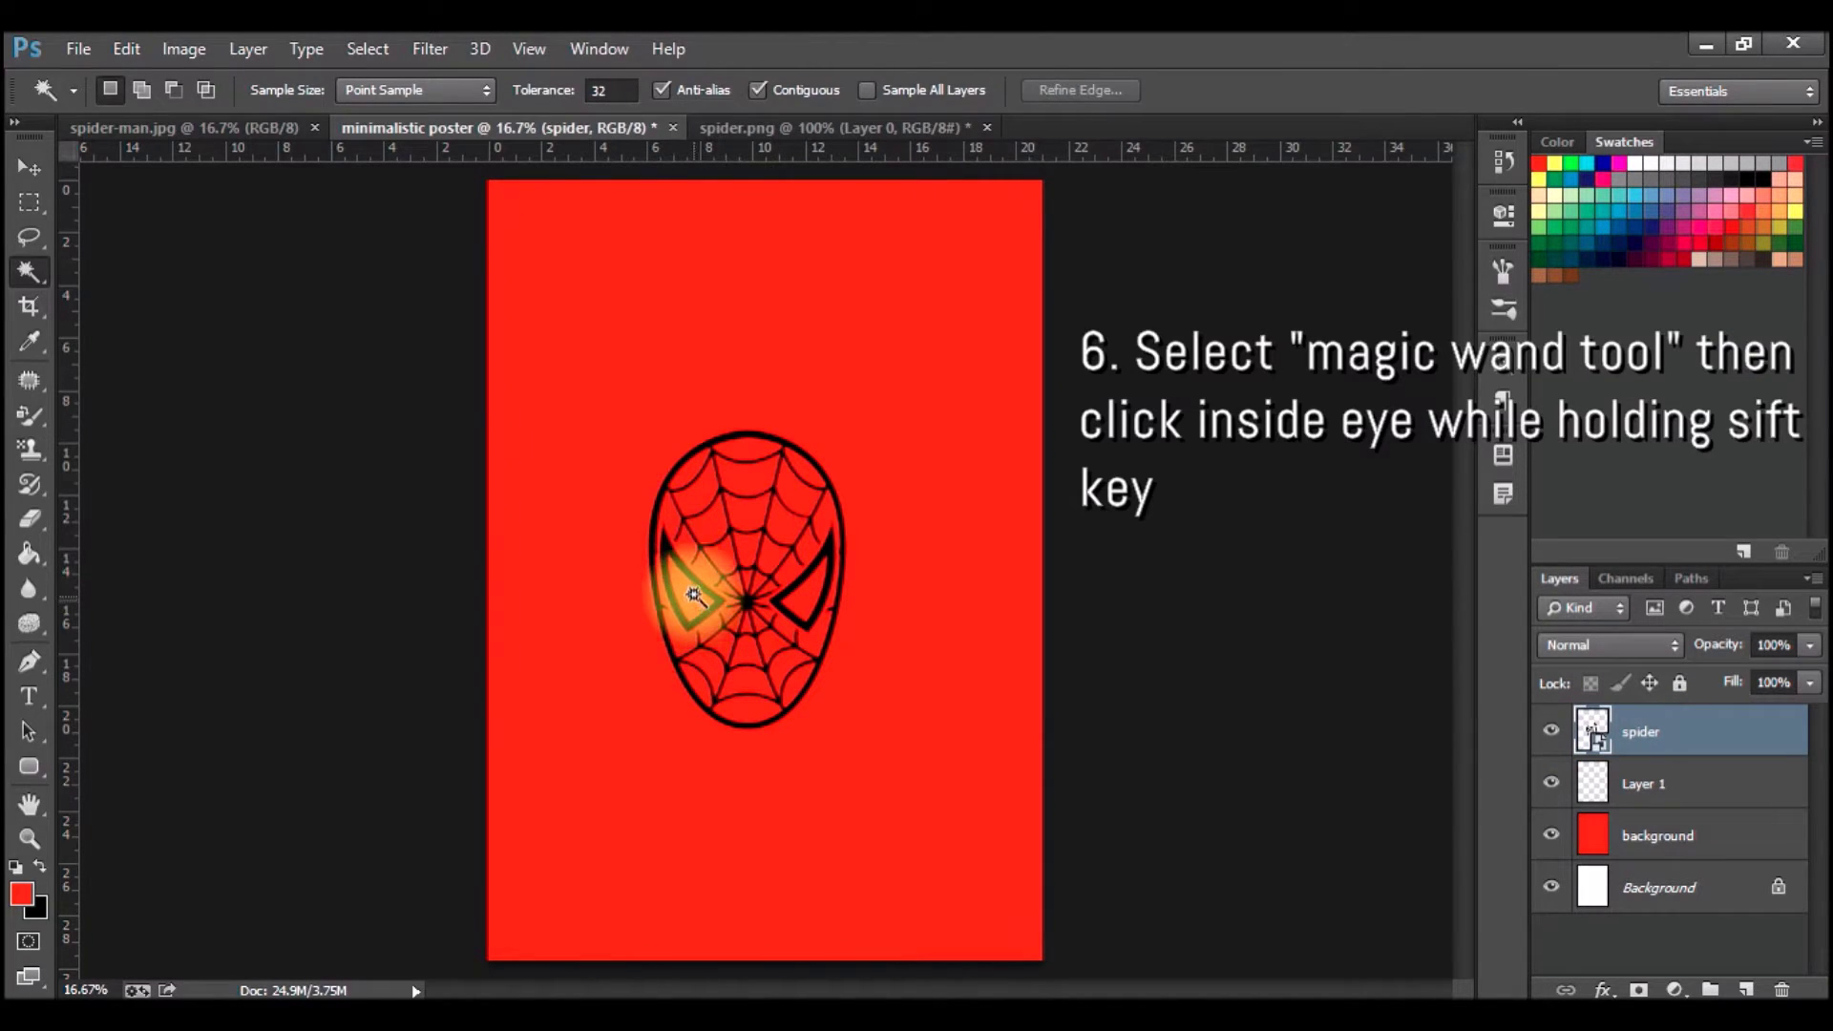
{"action": "left_click", "coordinate": [688, 594]}
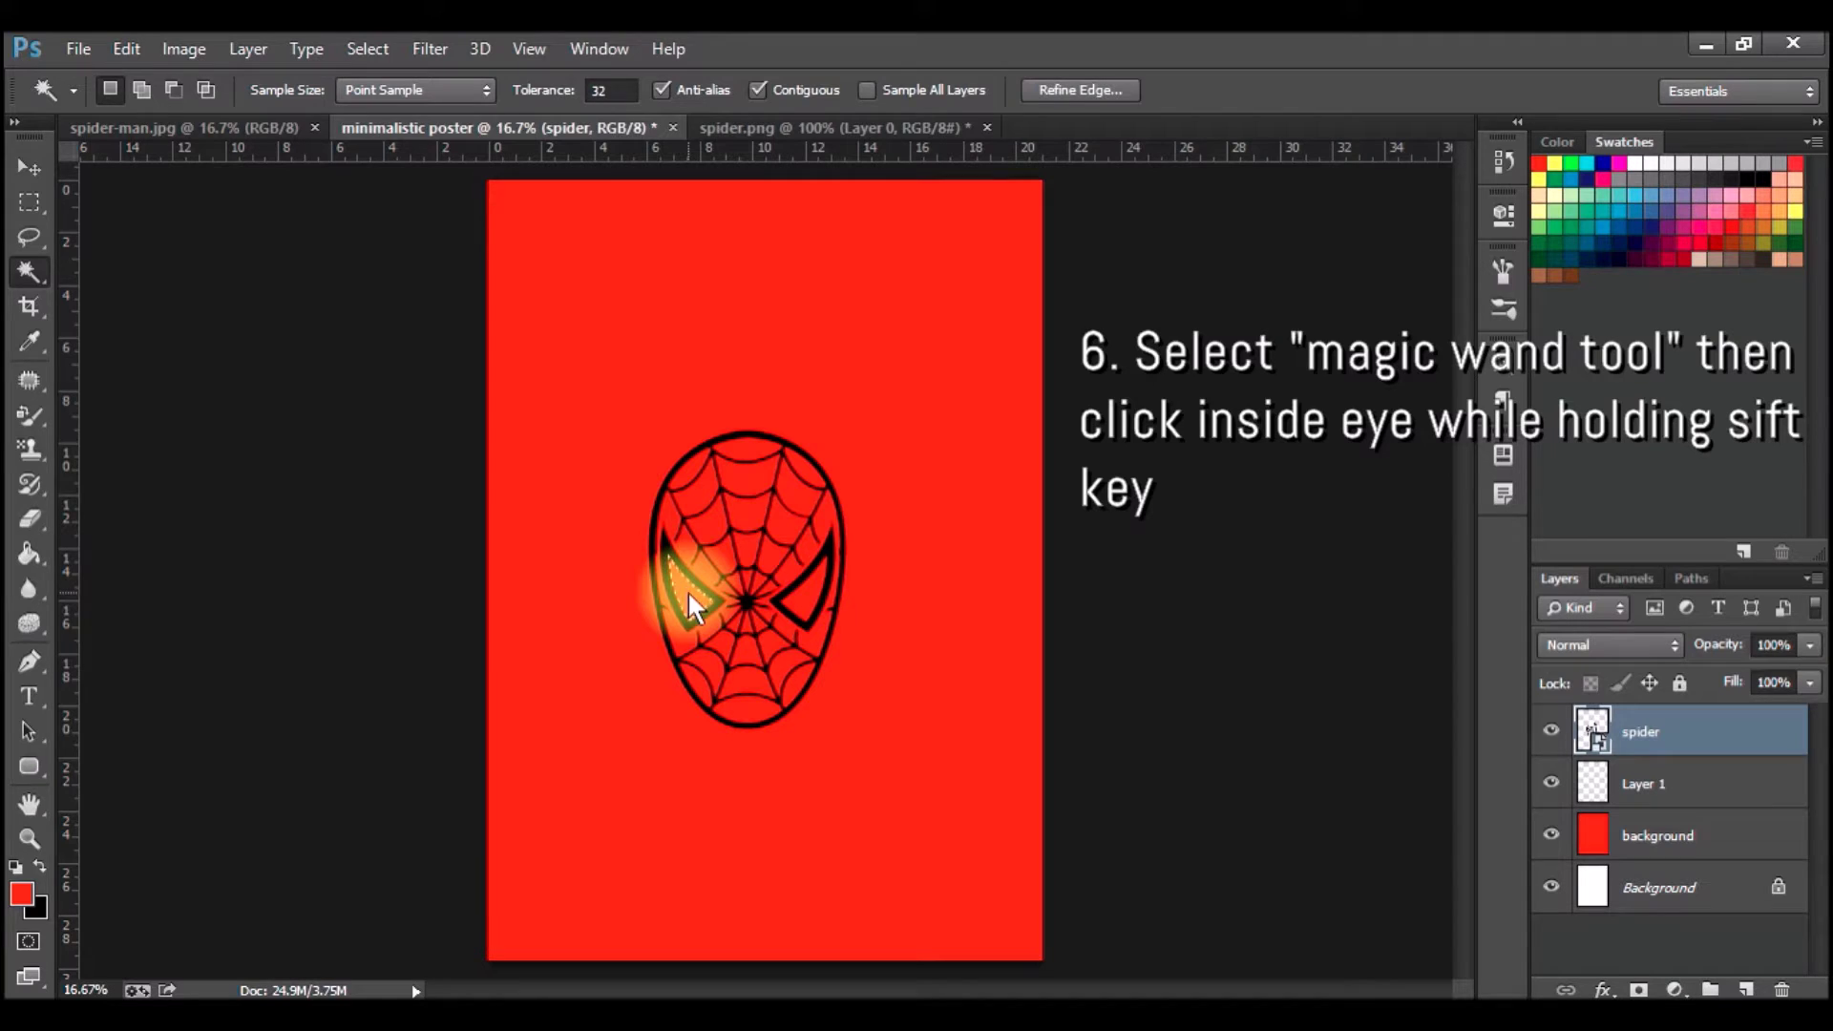
{"action": "left_click", "coordinate": [805, 599], "text": "shift"}
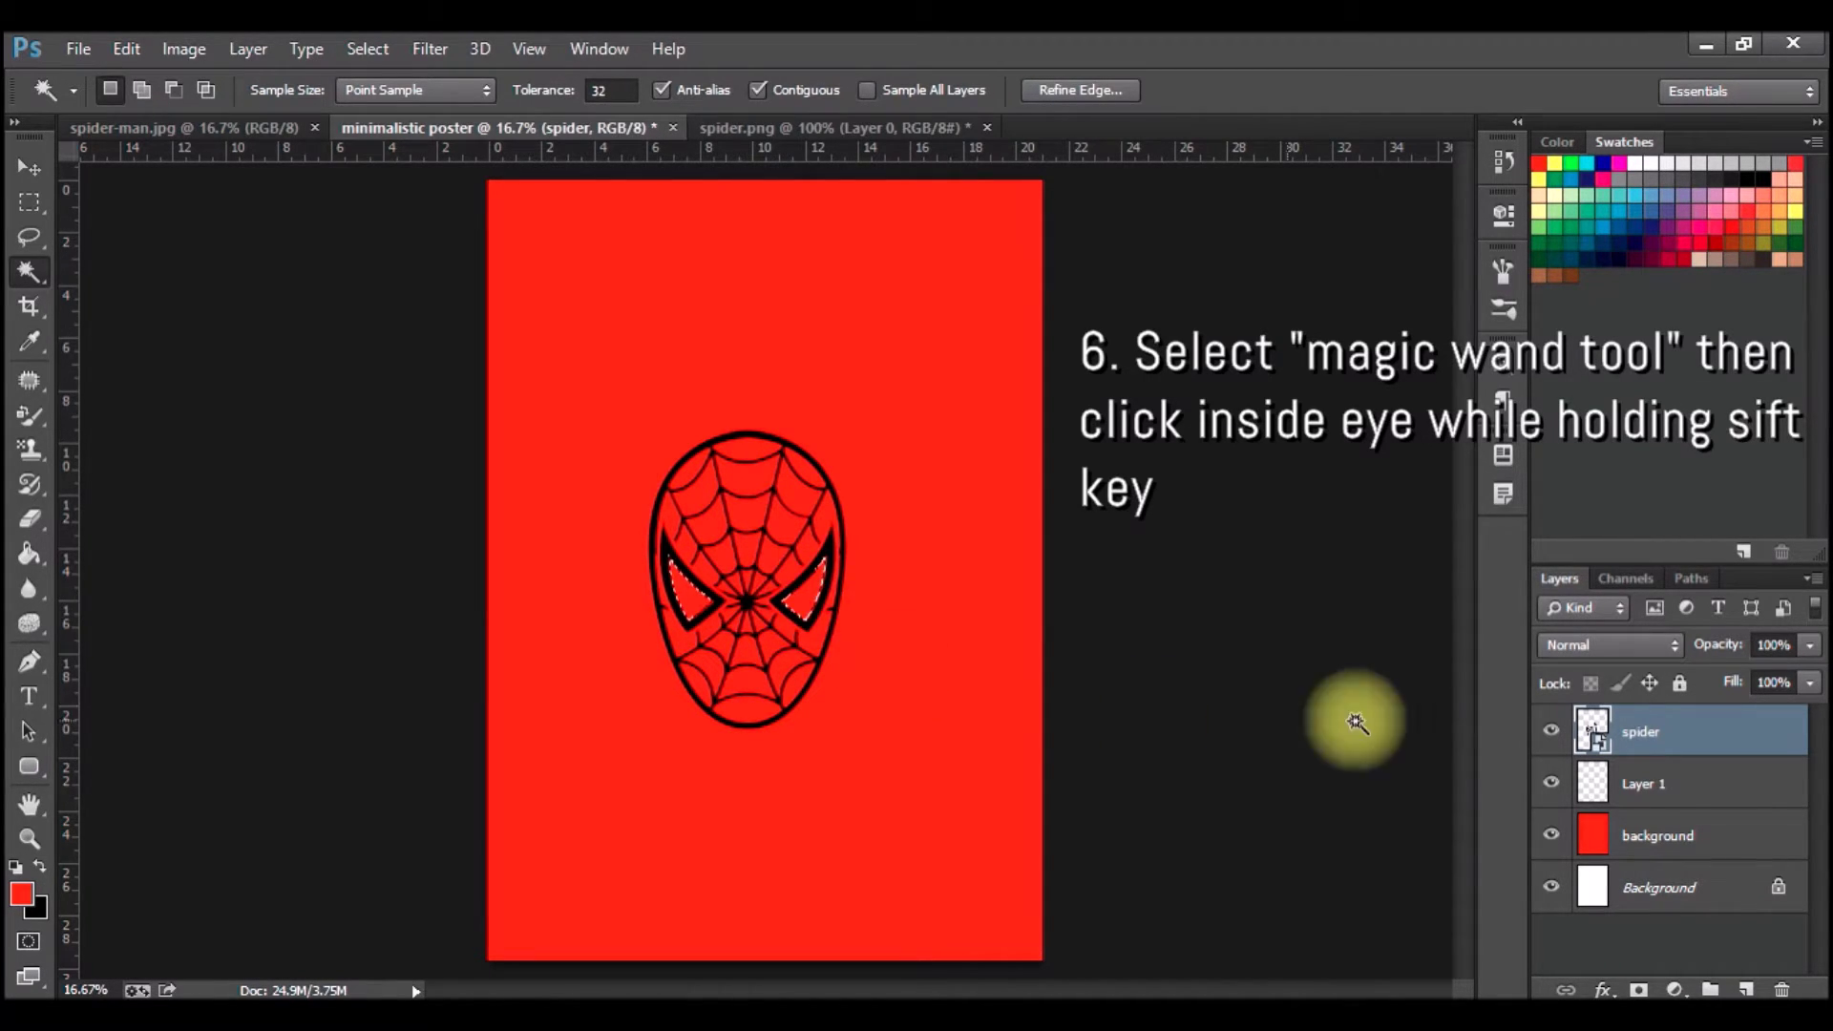
{"action": "left_click", "coordinate": [1728, 791]}
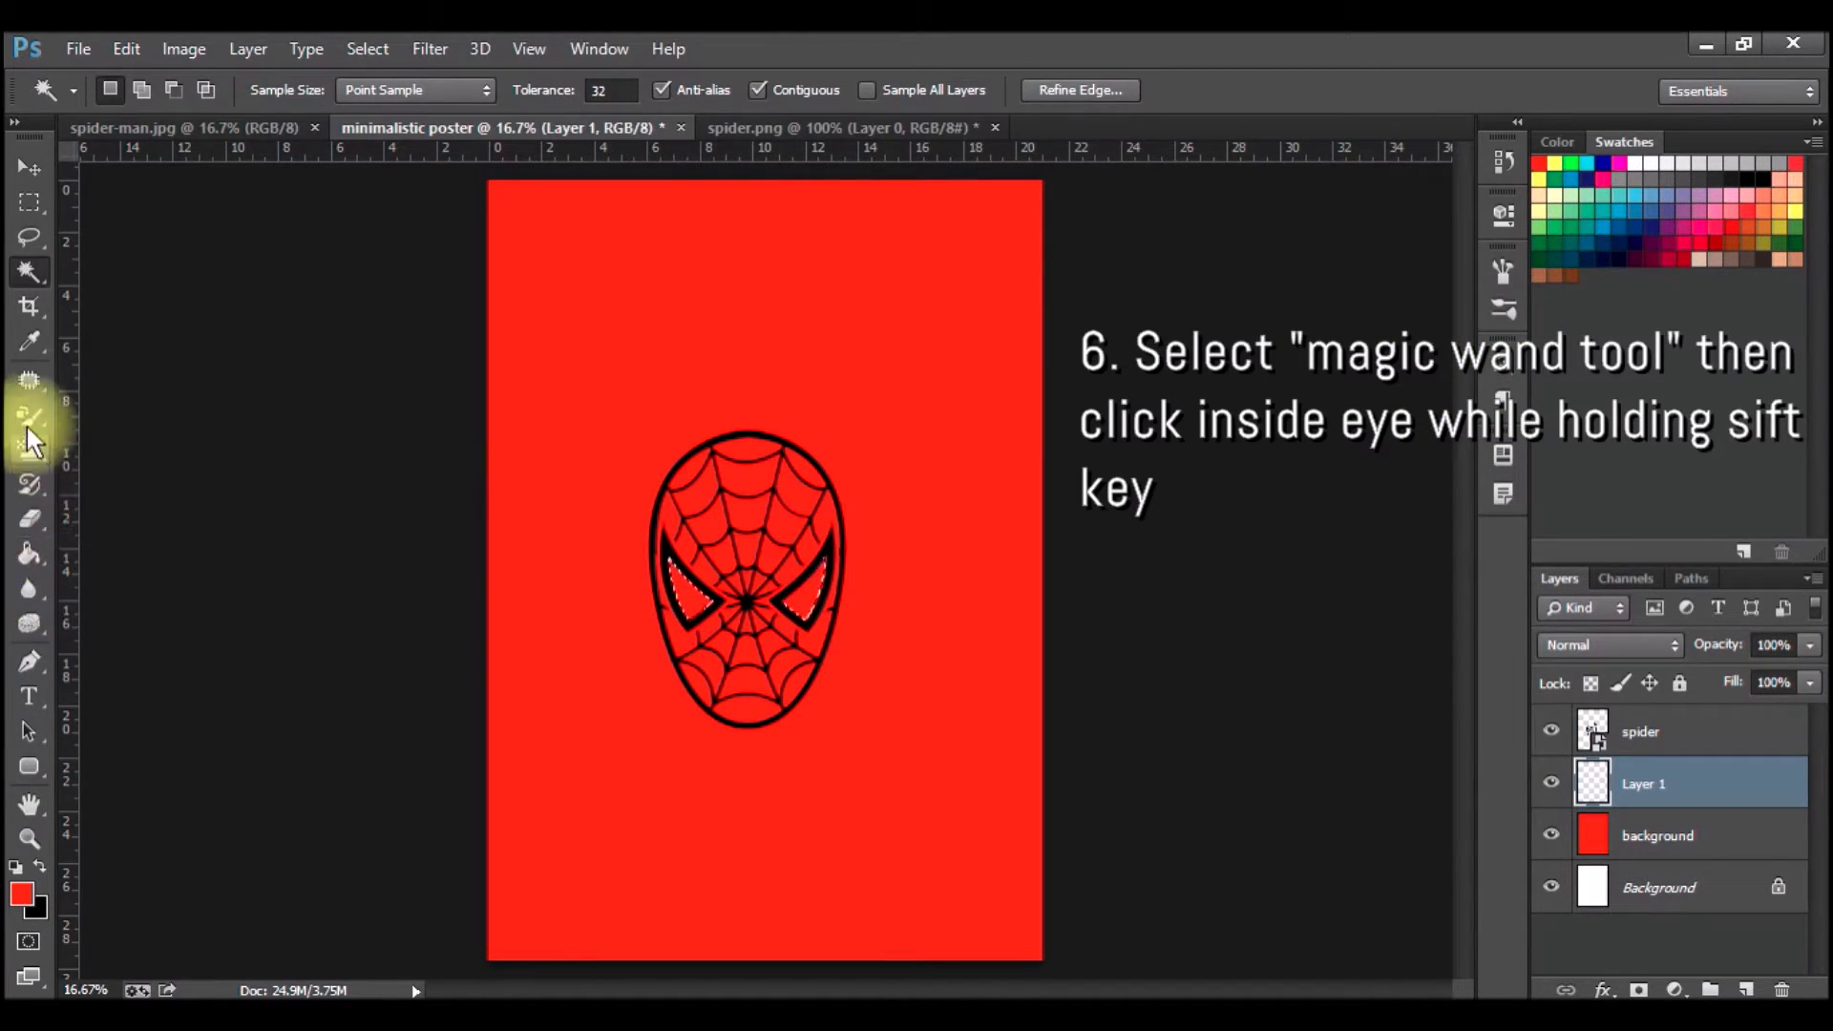
{"action": "left_click", "coordinate": [32, 346]}
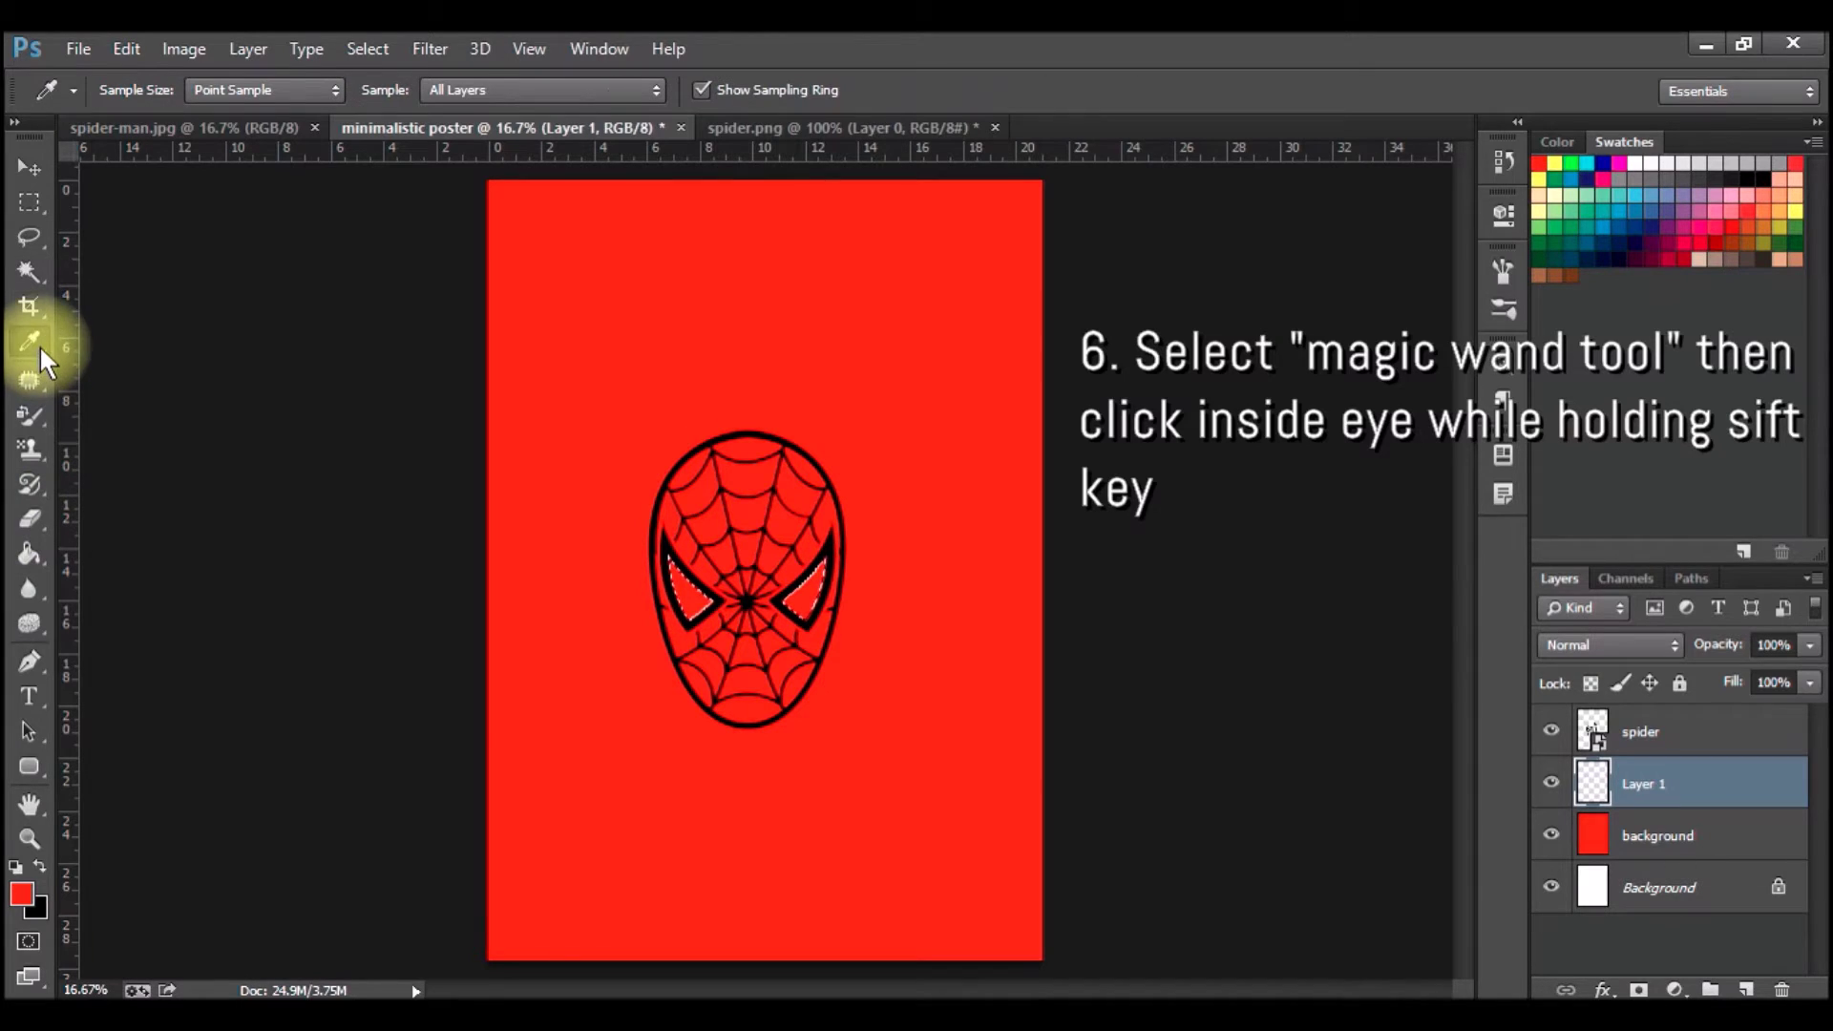
- Sample white and bucket-fill both selected eyes on Layer 1
{"action": "left_click", "coordinate": [1644, 165]}
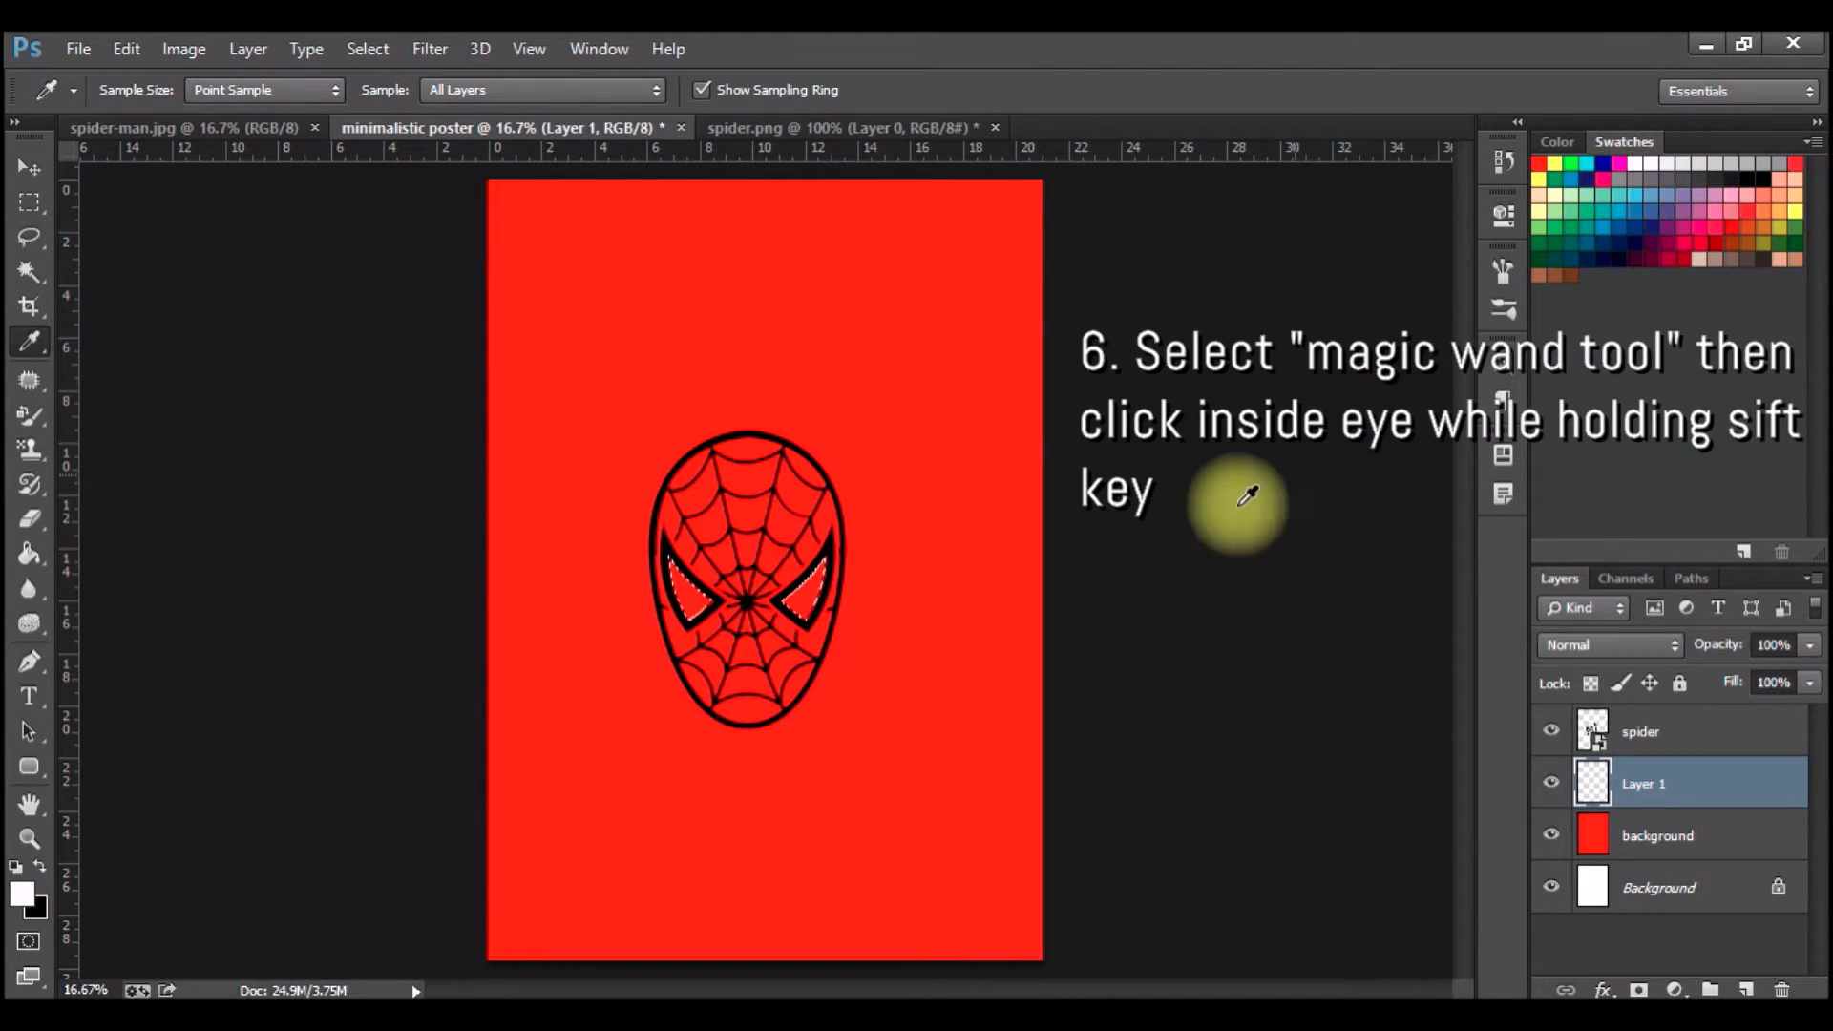
{"action": "left_click", "coordinate": [23, 554]}
{"action": "left_click", "coordinate": [706, 564]}
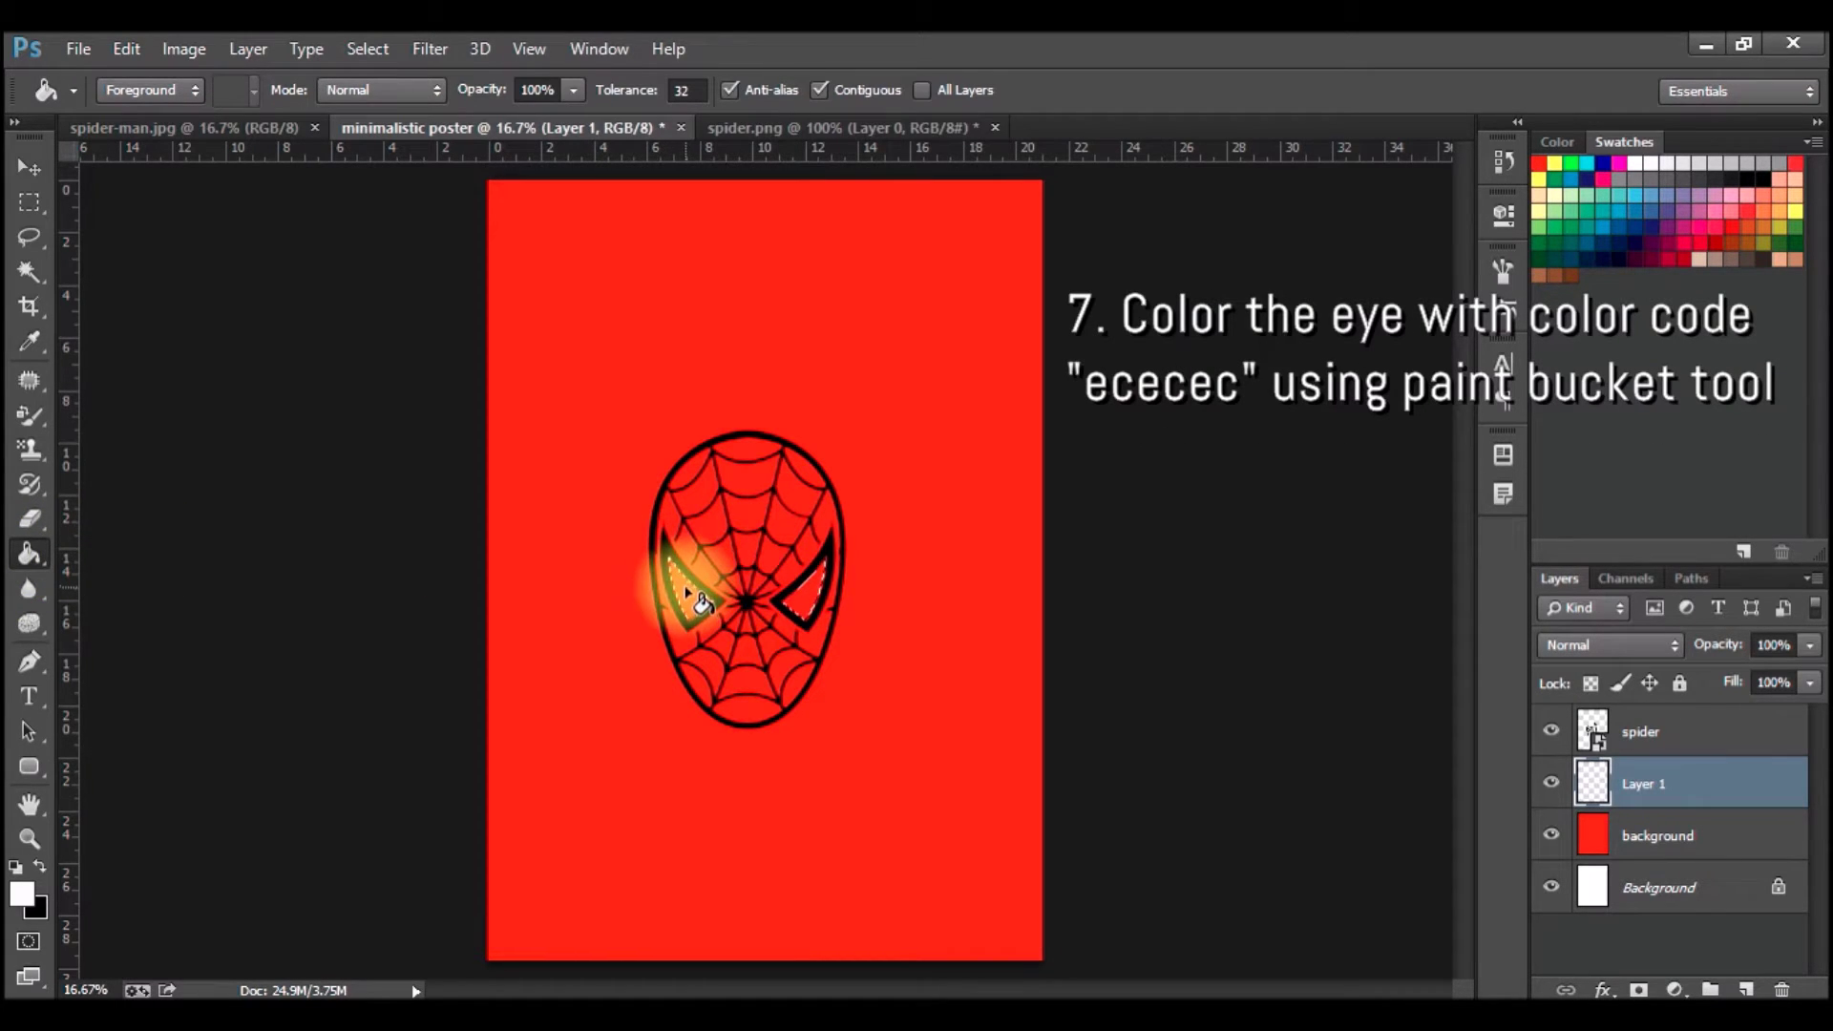
{"action": "left_click", "coordinate": [807, 604]}
{"action": "left_click", "coordinate": [731, 616]}
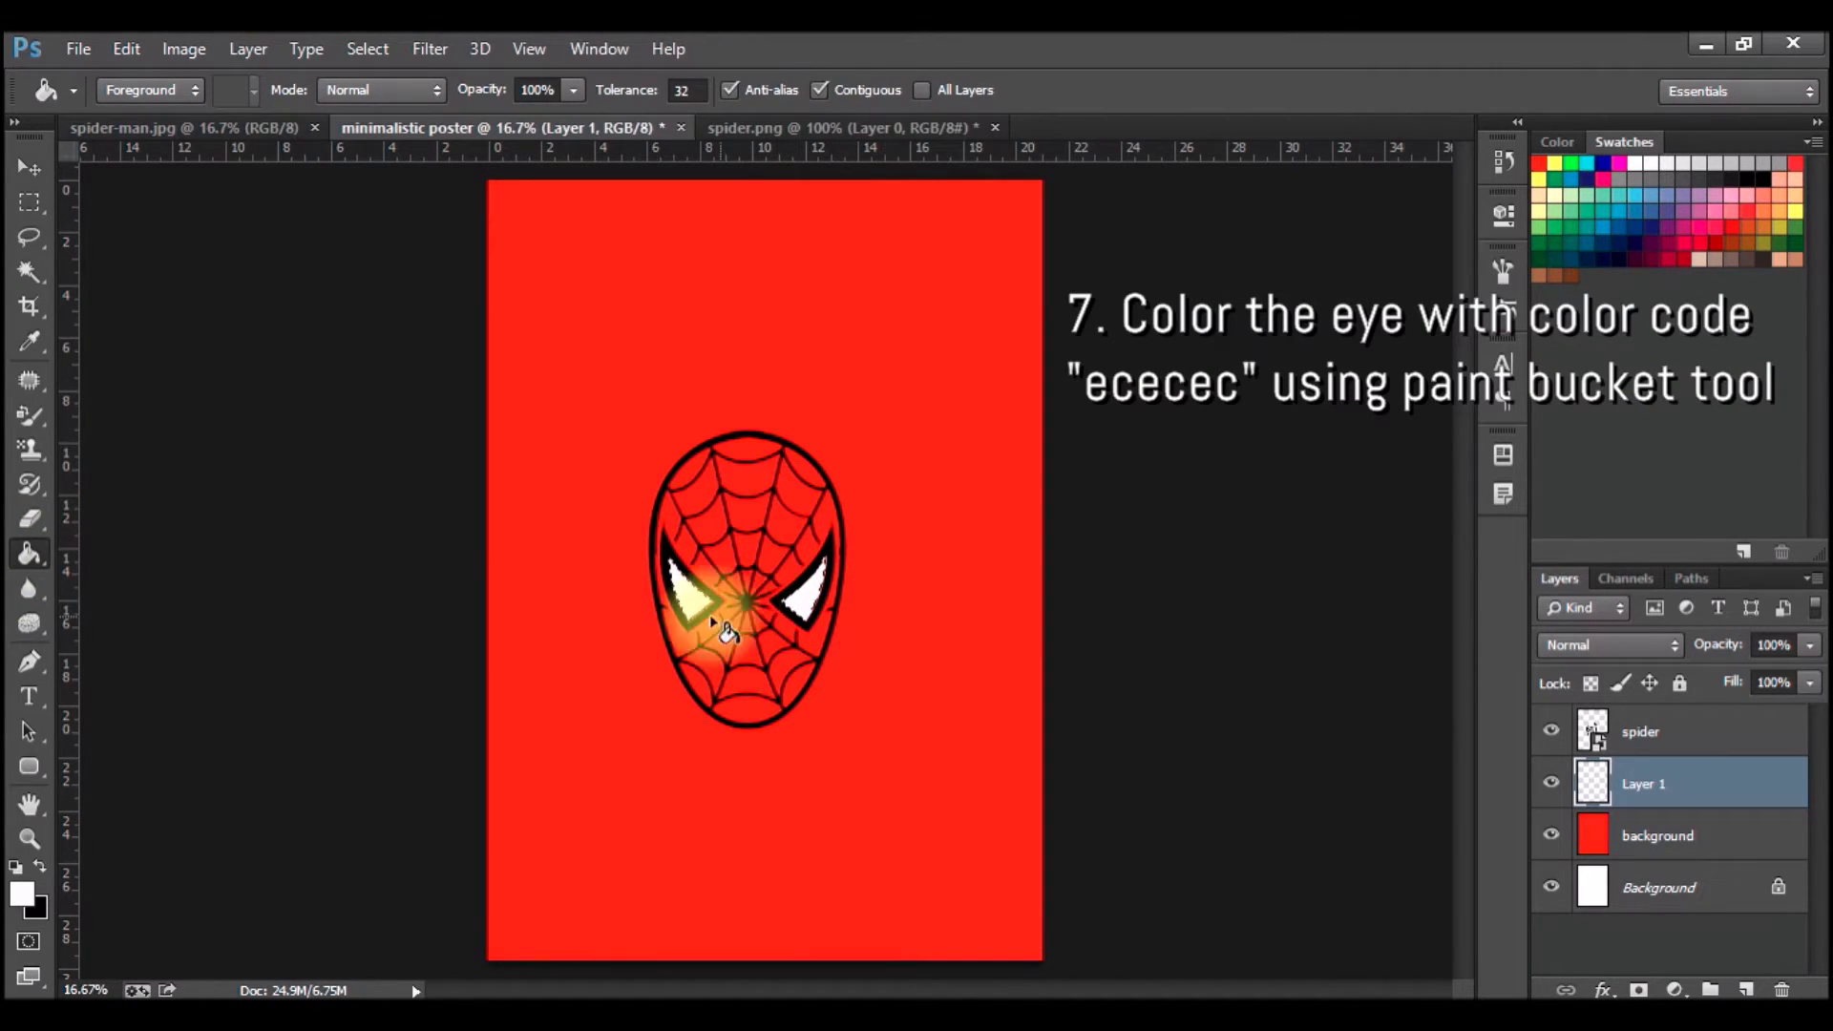
{"action": "right_click", "coordinate": [420, 560]}
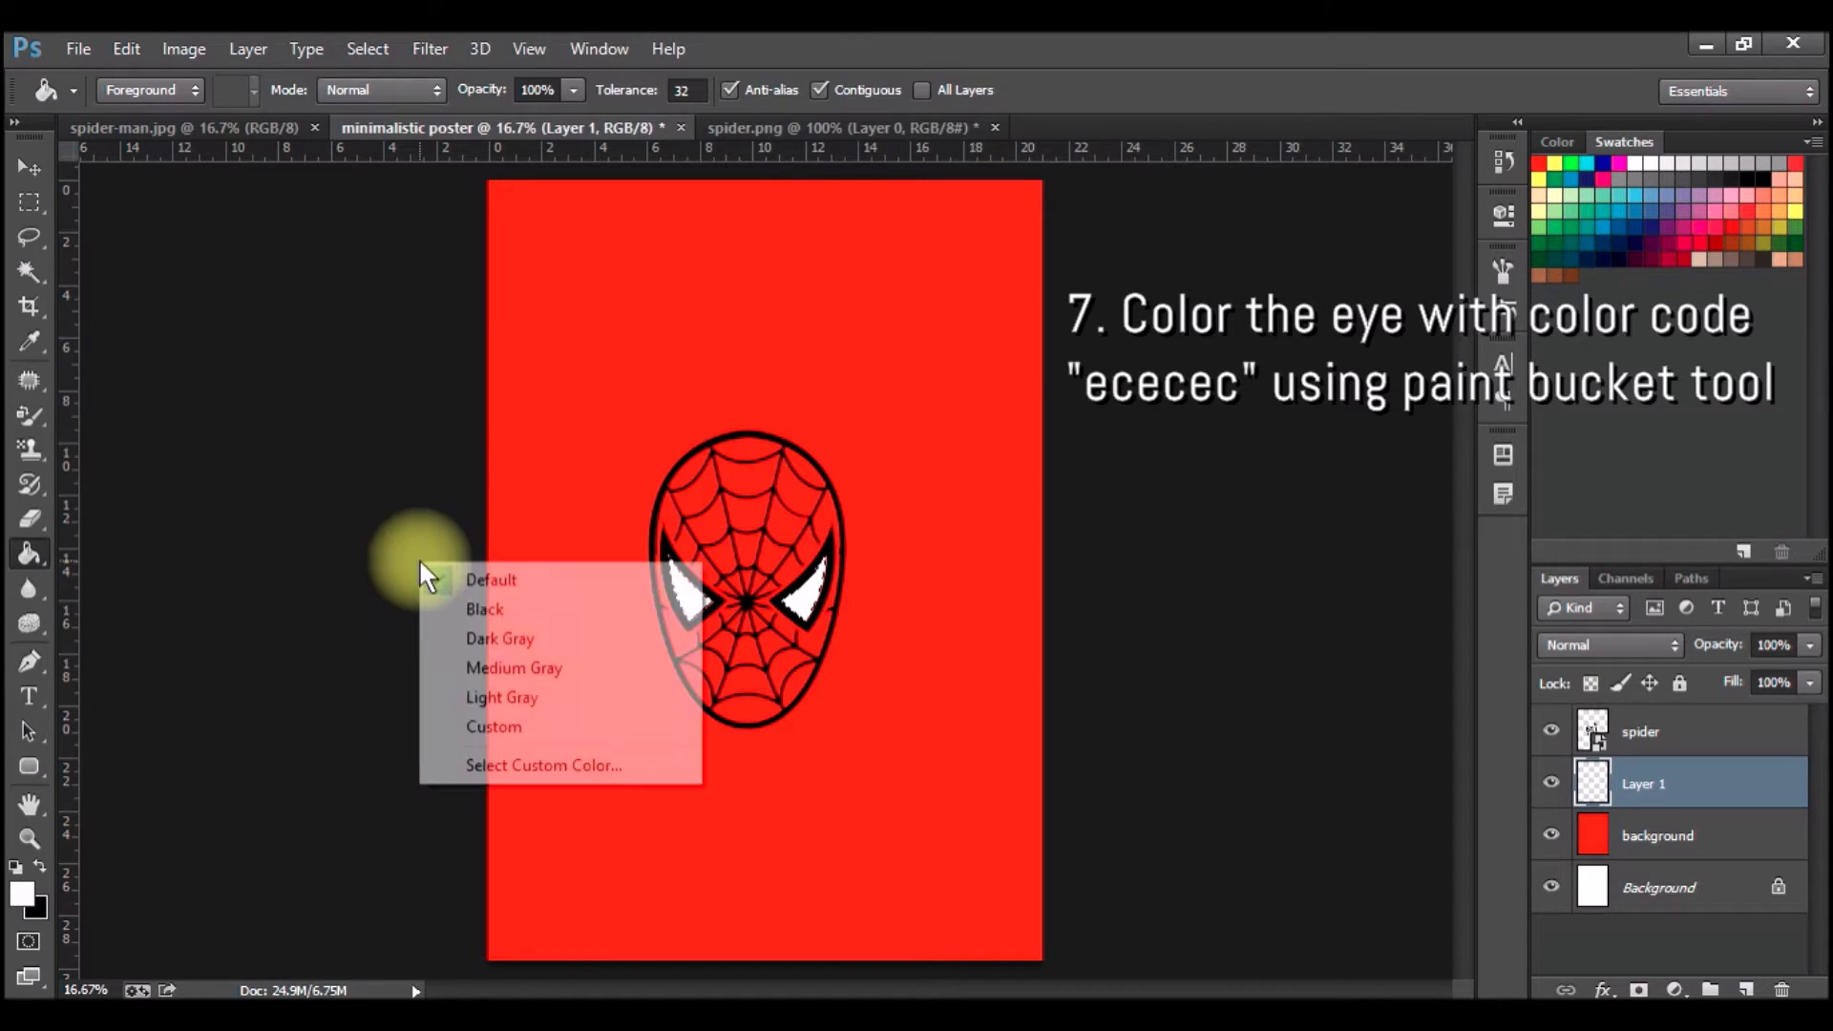
{"action": "left_click", "coordinate": [346, 571]}
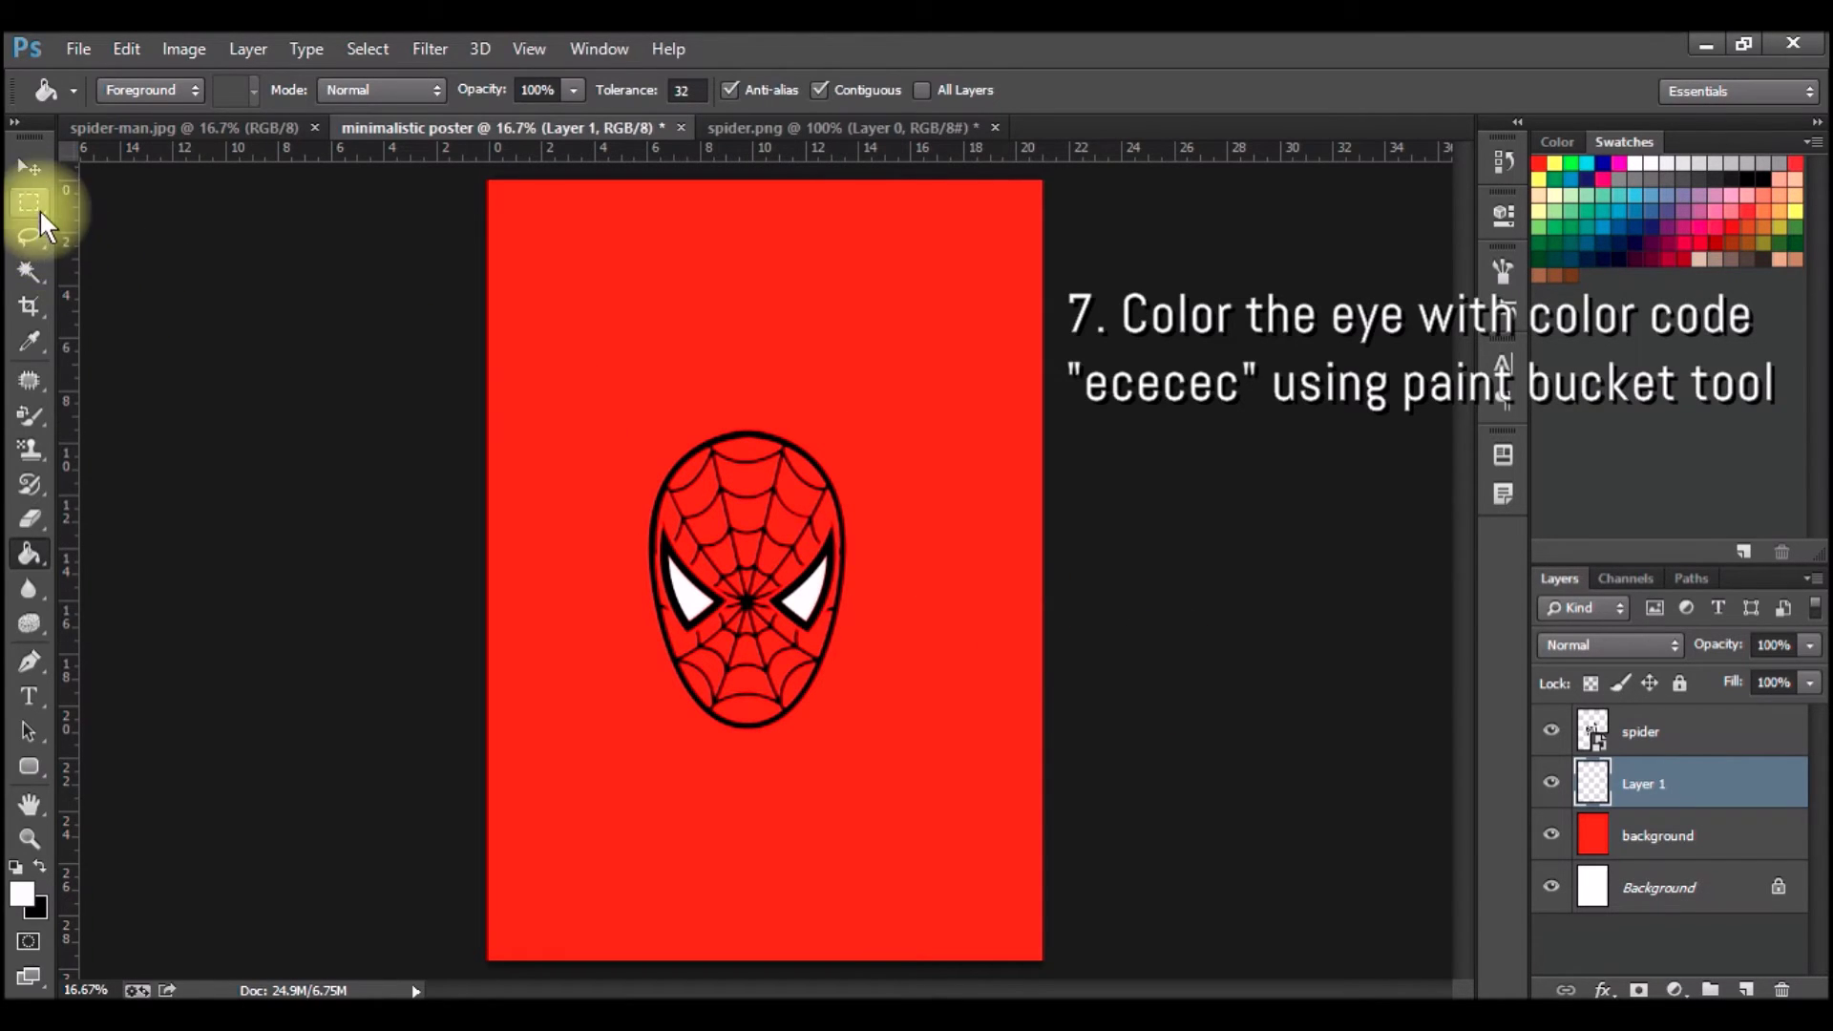
- Type the title 'SPIDER MAN' in a text box across the poster top
{"action": "left_click", "coordinate": [40, 694]}
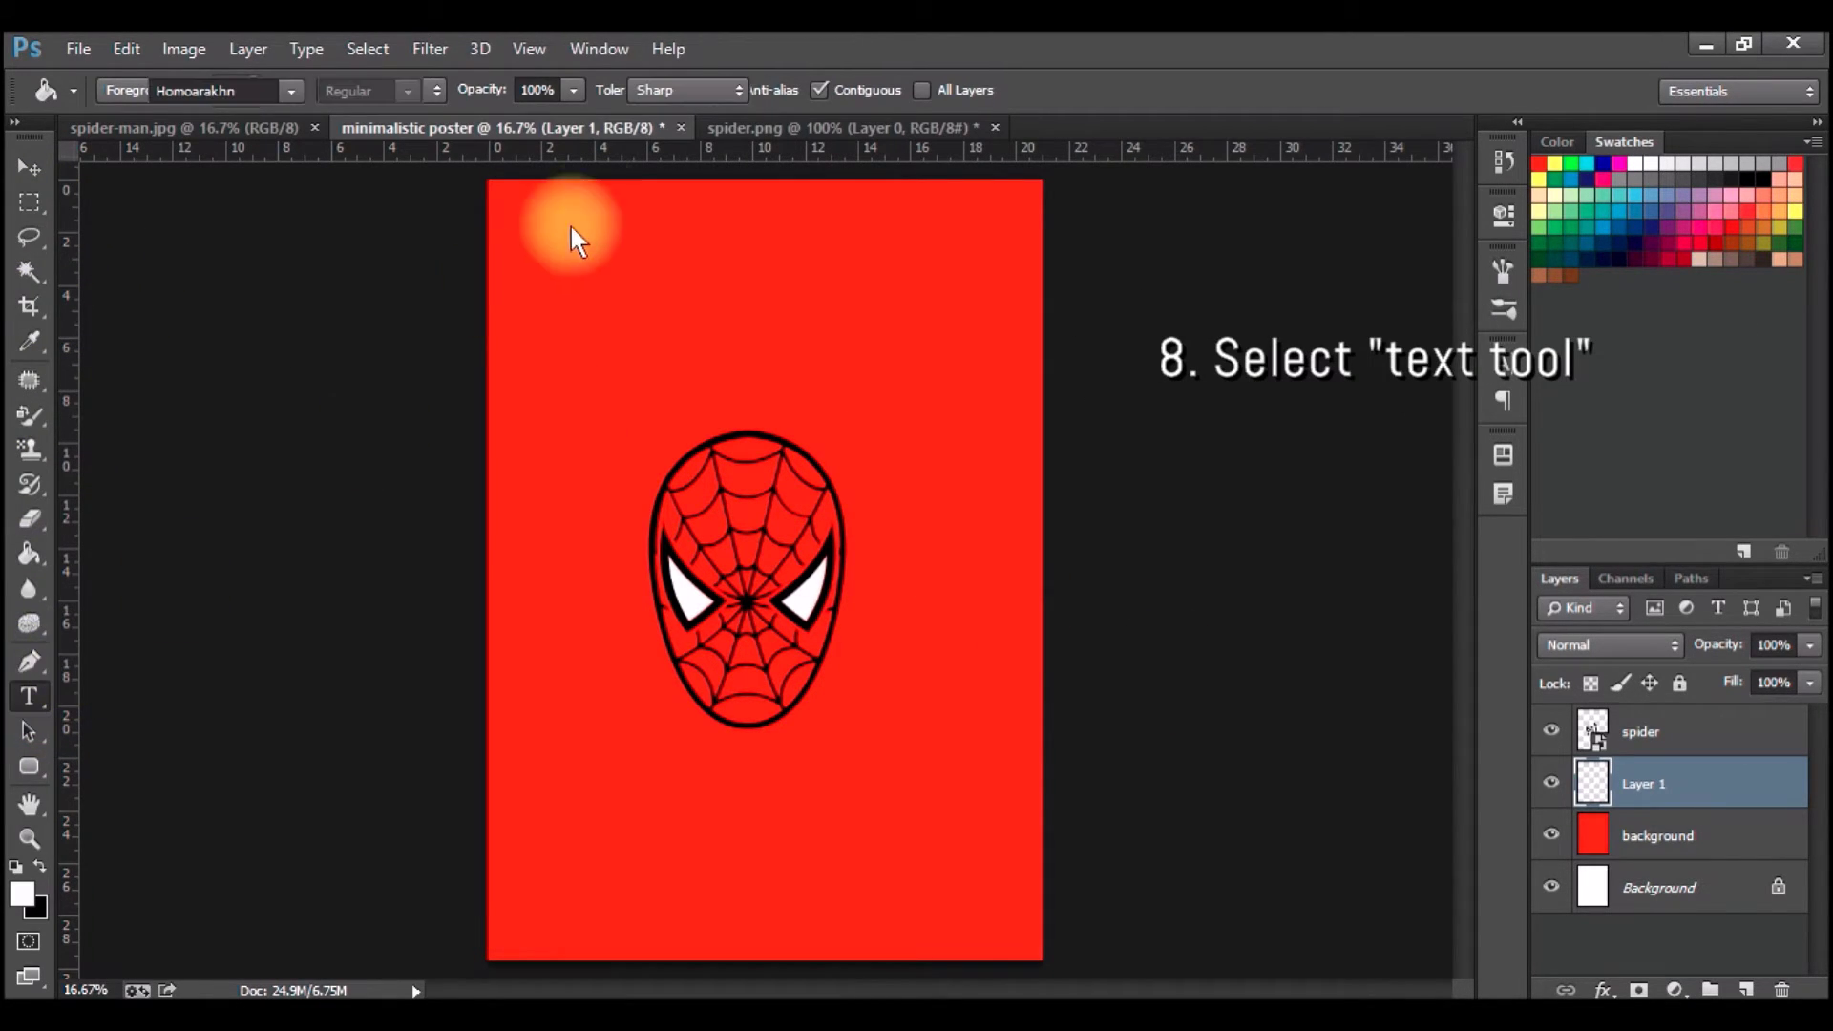
{"action": "left_click_drag", "start_coordinate": [518, 208], "coordinate": [970, 335]}
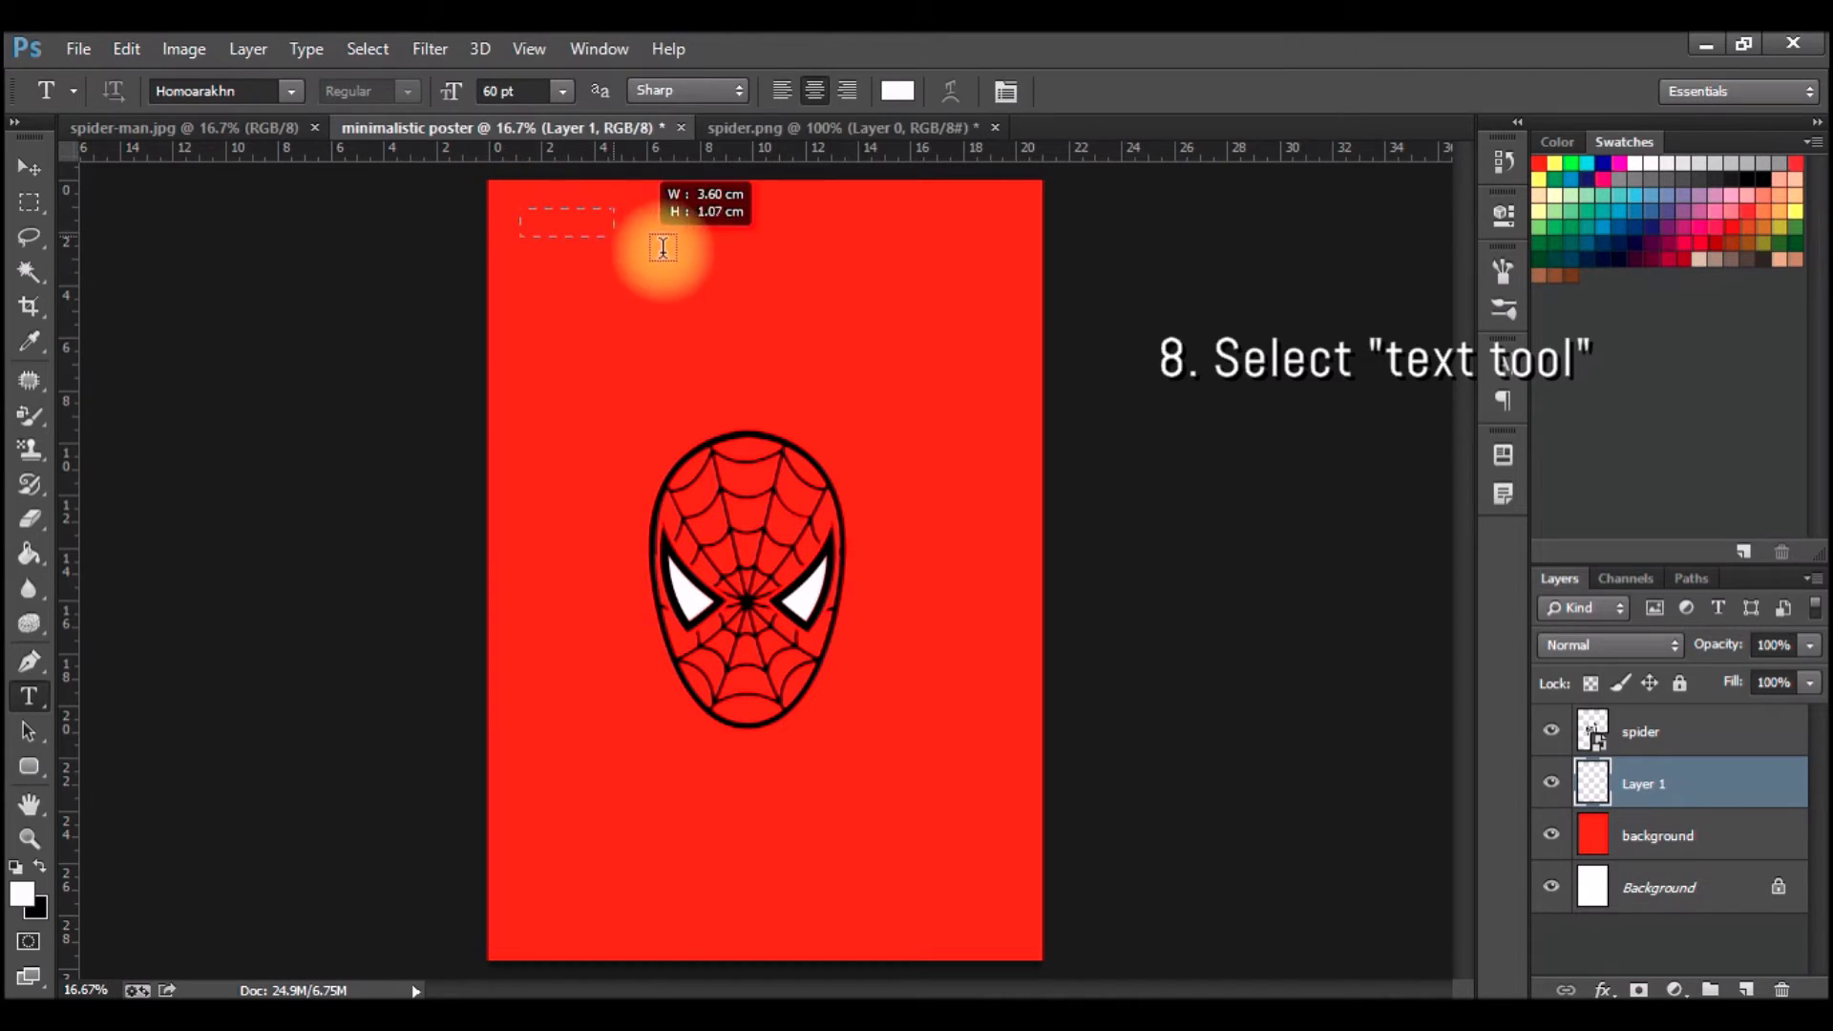
{"action": "left_click_drag", "start_coordinate": [970, 334], "coordinate": [1029, 328]}
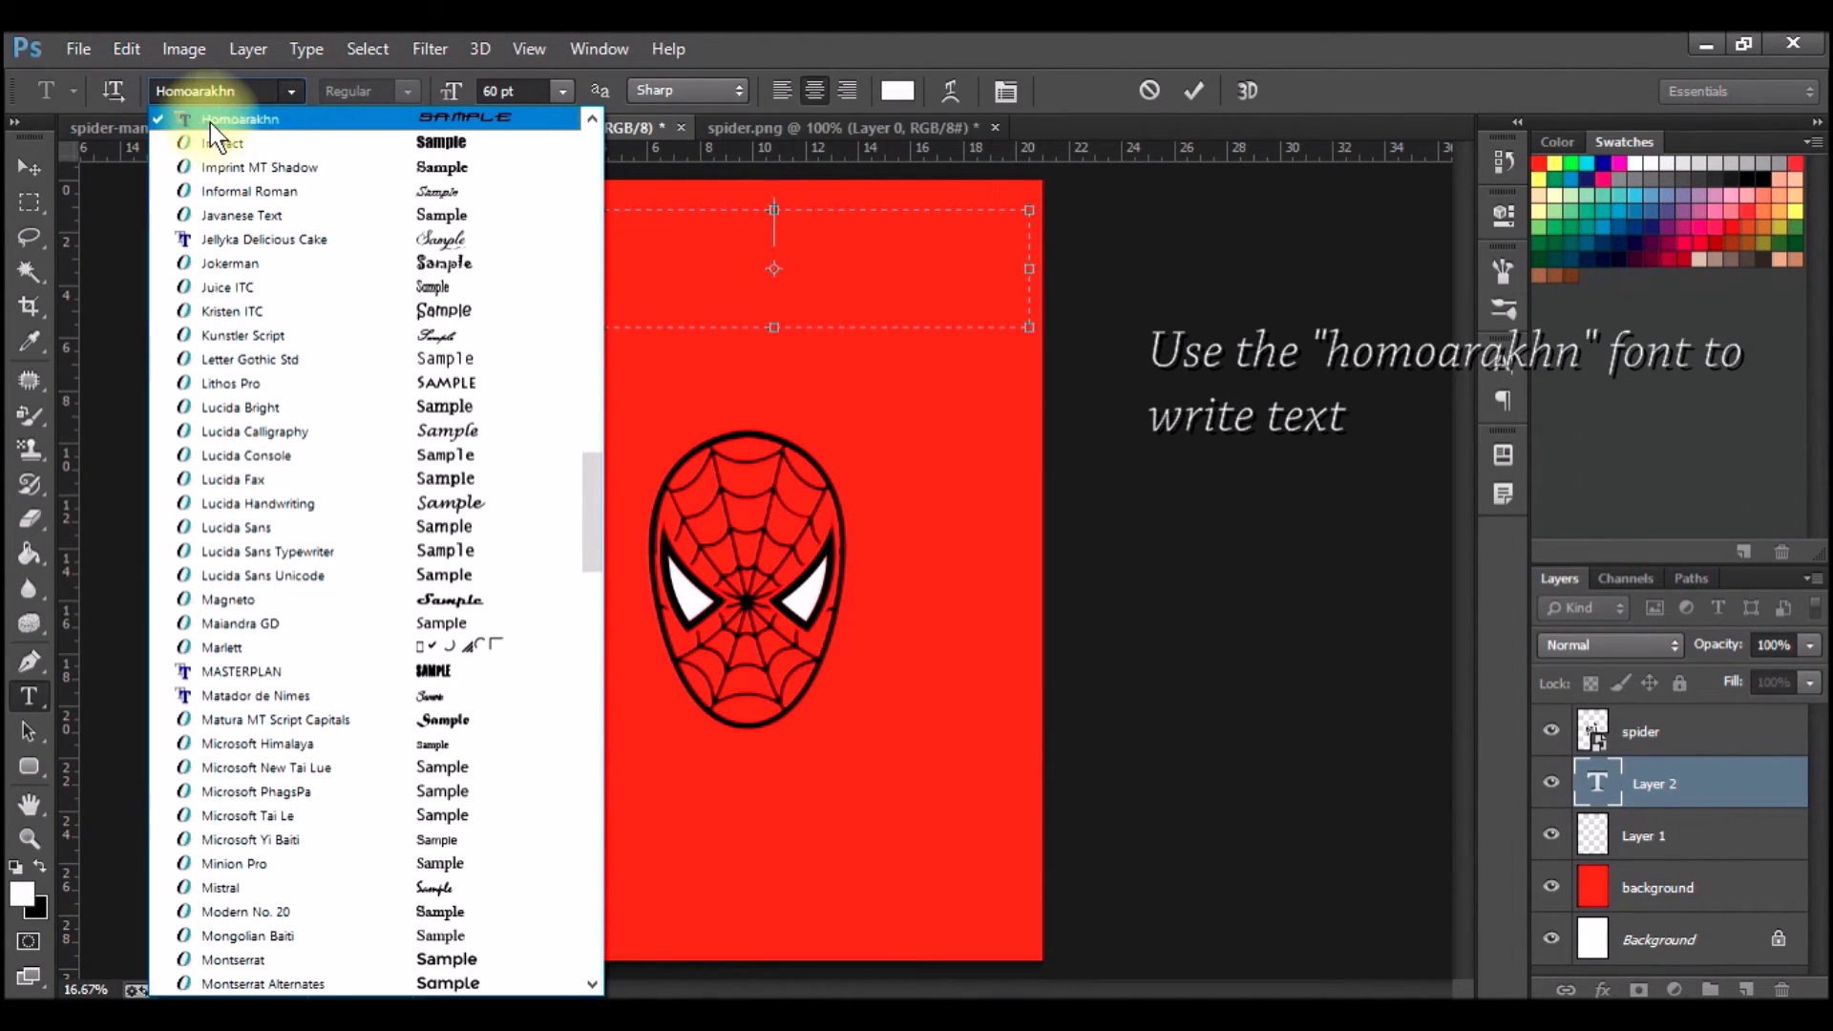
{"action": "key", "text": "Escape"}
{"action": "key", "text": "Escape"}
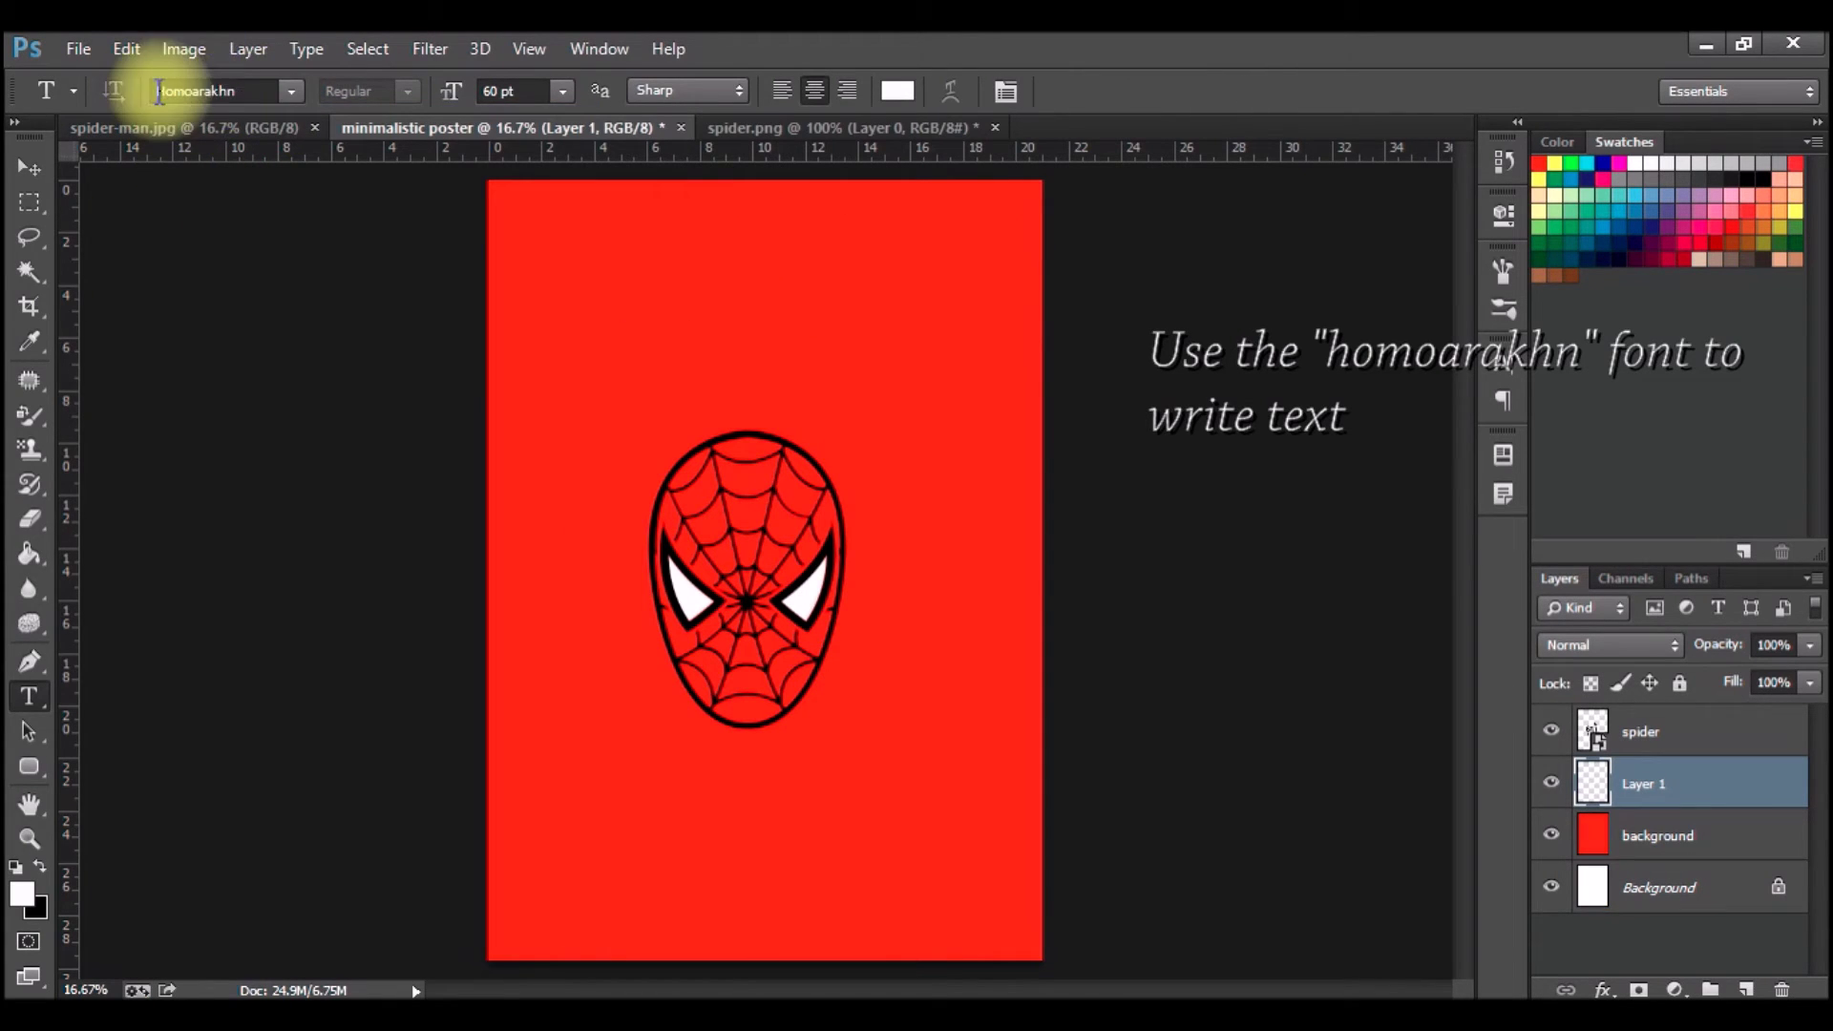
{"action": "mouse_move", "coordinate": [523, 205]}
{"action": "left_mouse_down"}
{"action": "mouse_move", "coordinate": [1036, 299]}
{"action": "mouse_move", "coordinate": [1023, 305]}
{"action": "left_mouse_up"}
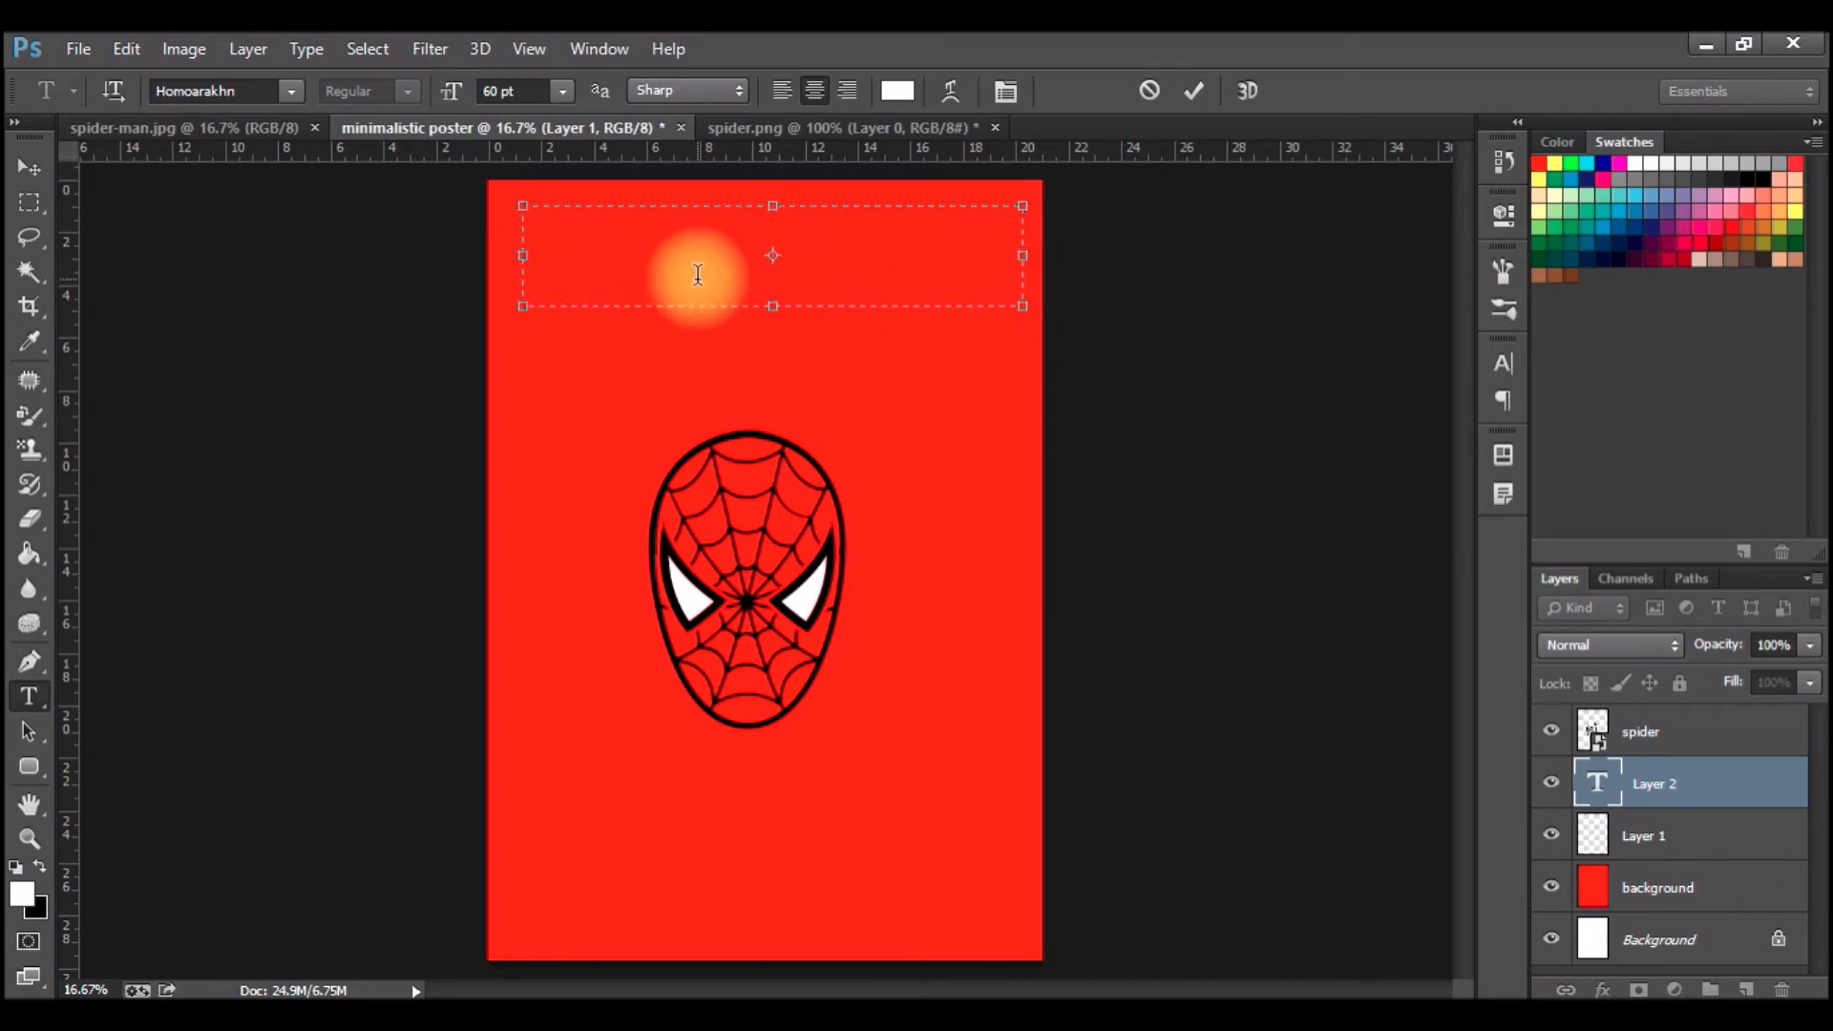
{"action": "type", "text": "SPID"}
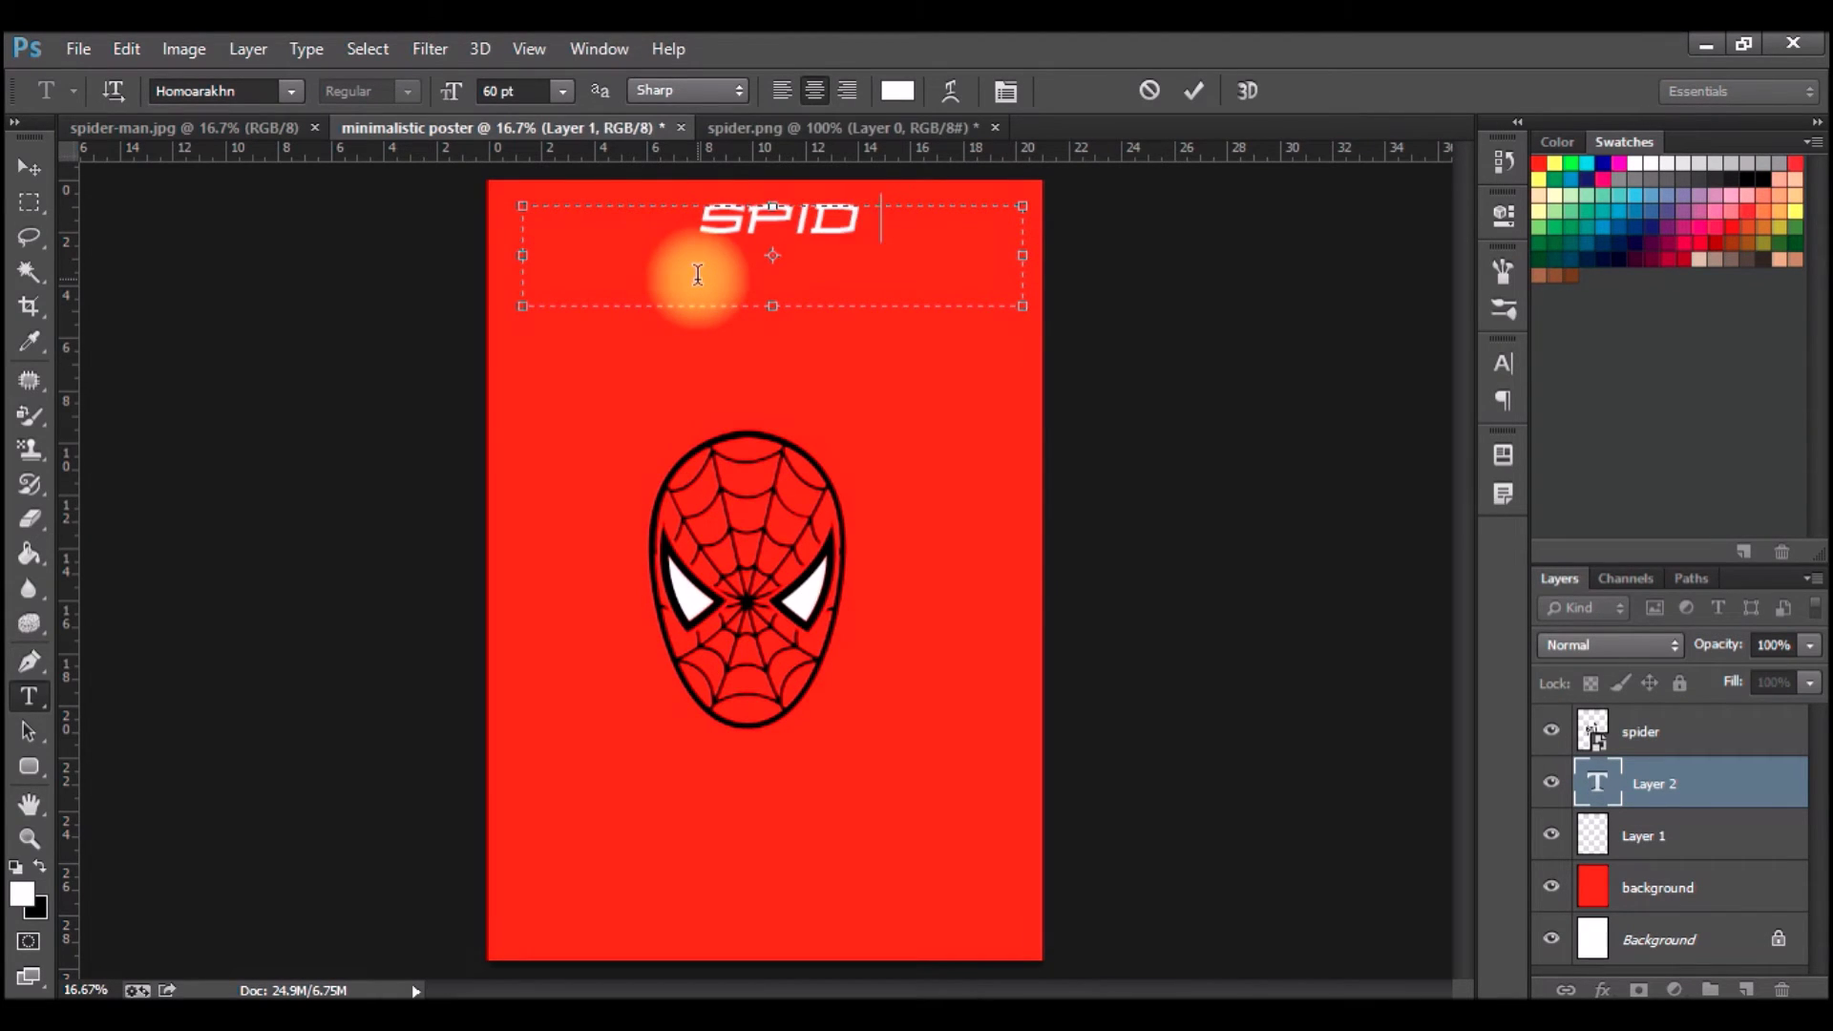
{"action": "type", "text": "ER MAN"}
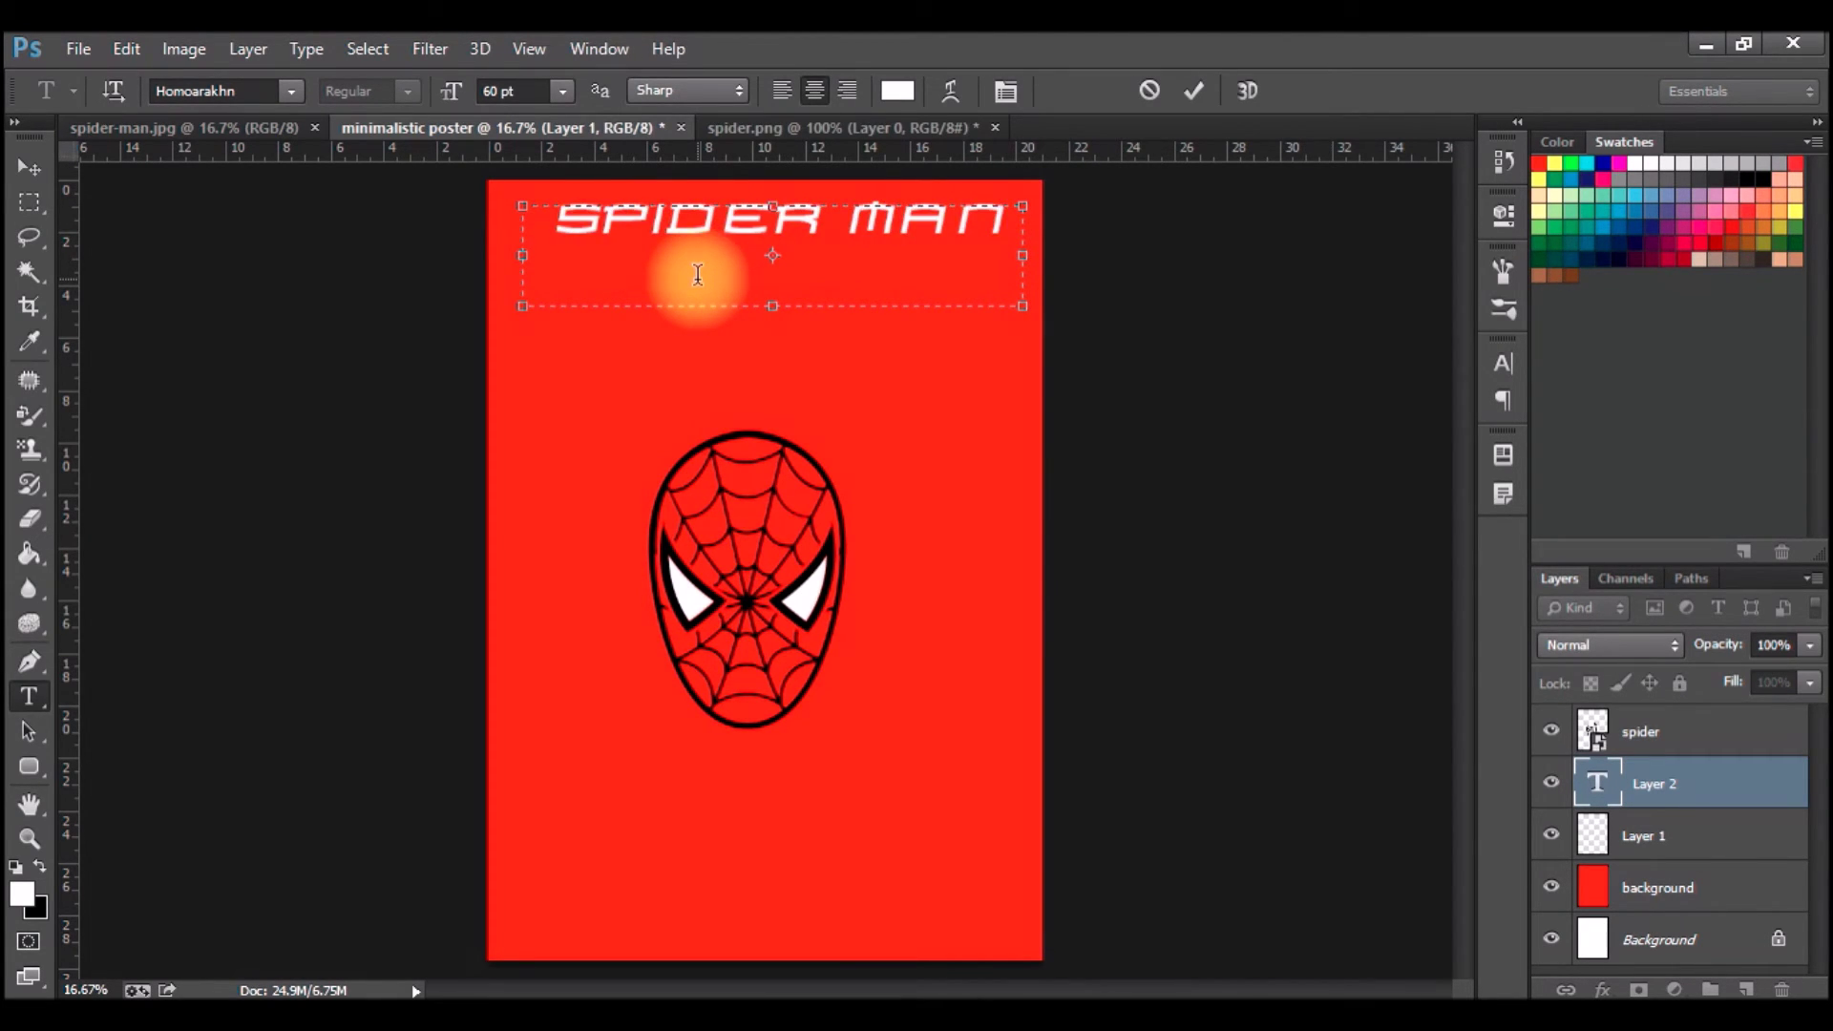
{"action": "key", "text": "ctrl+Return"}
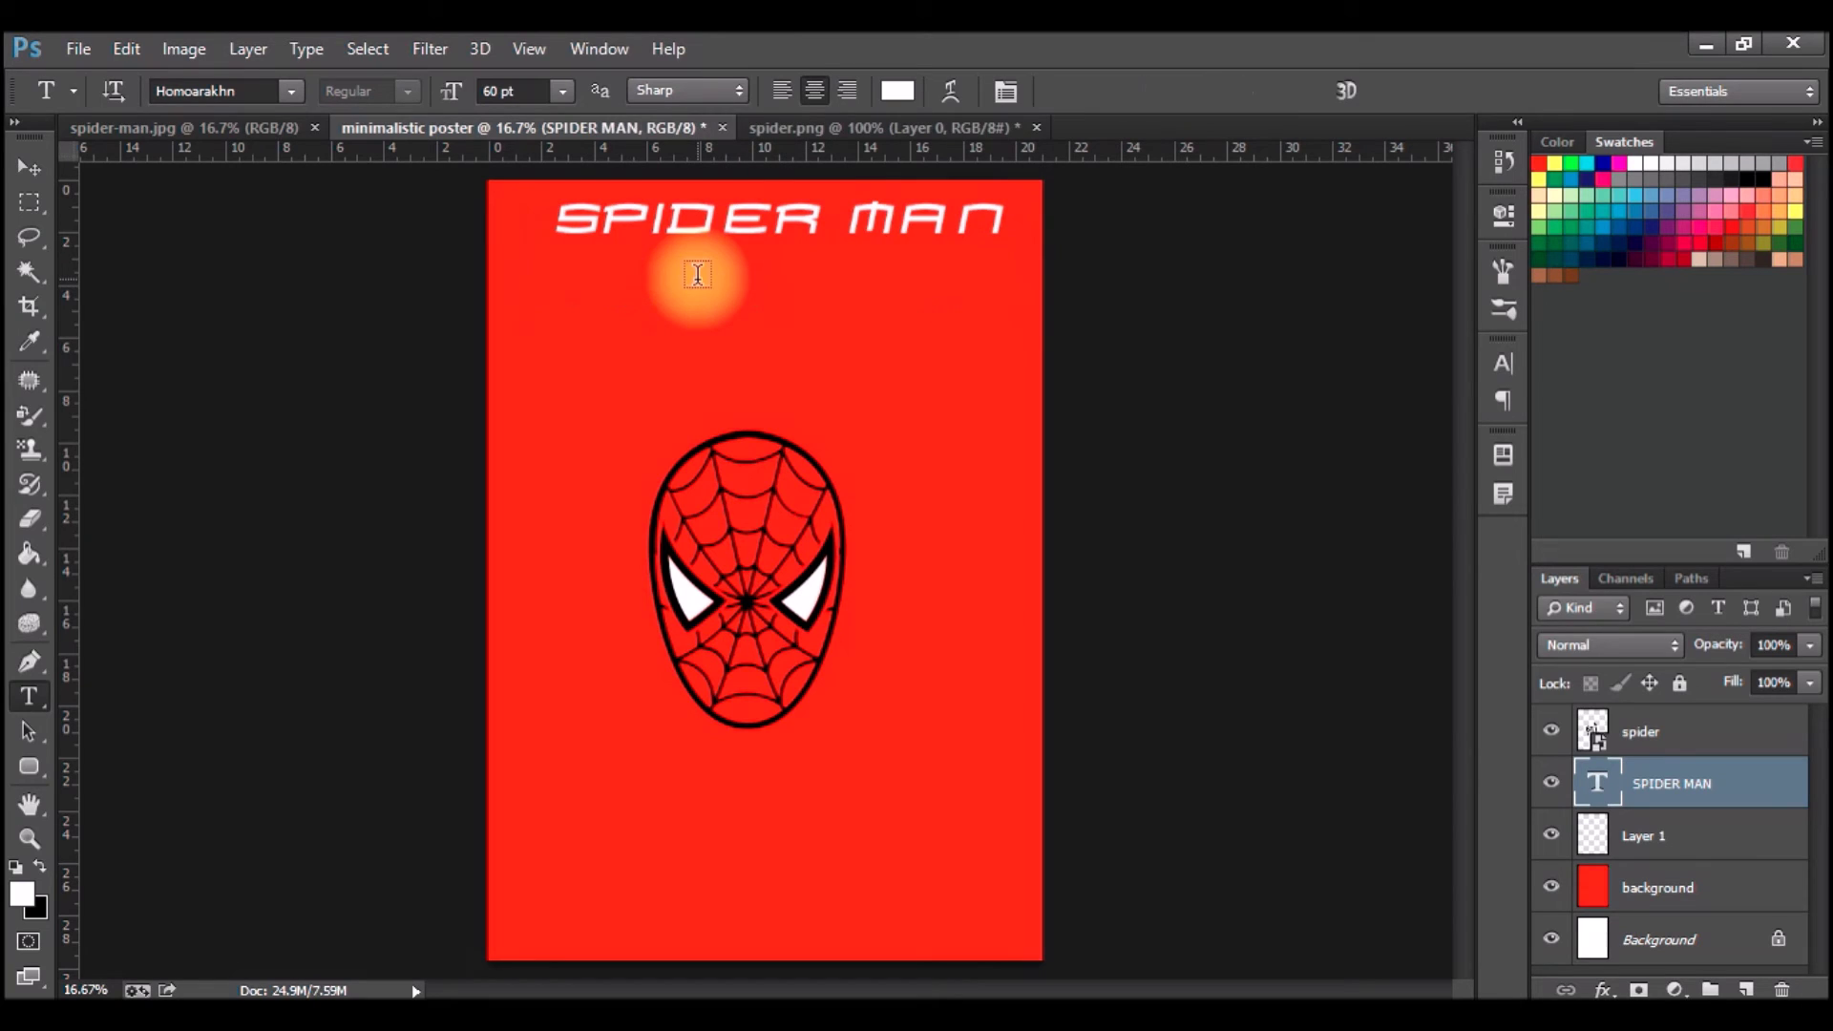
- Nudge the title lower, put its layer below Layer 1, and select spider with Layer 1
{"action": "key", "text": "v"}
{"action": "left_click_drag", "start_coordinate": [736, 221], "coordinate": [711, 277]}
{"action": "left_click_drag", "start_coordinate": [1718, 783], "coordinate": [1711, 871]}
{"action": "left_click", "coordinate": [1705, 785]}
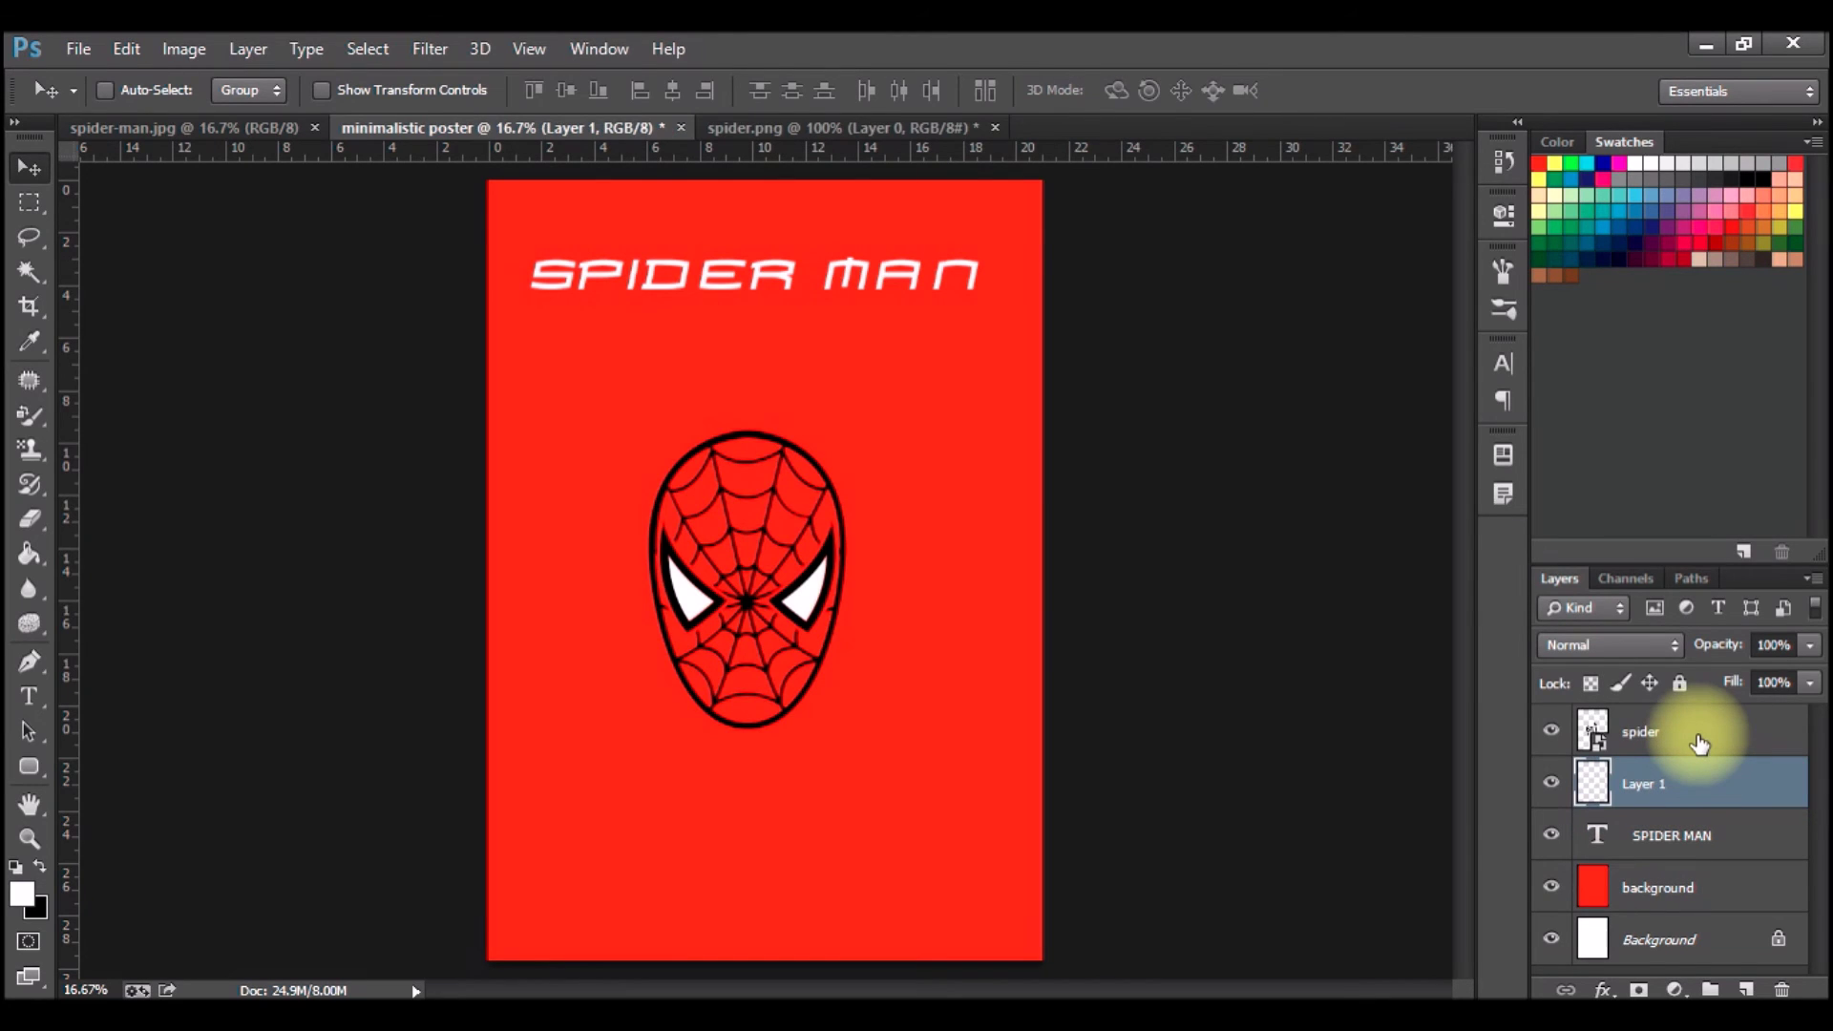
{"action": "left_click", "coordinate": [1698, 735], "text": "shift"}
- Scale the mask and eyes together to about 123% and re-centre them
{"action": "left_click_drag", "start_coordinate": [773, 539], "coordinate": [794, 550]}
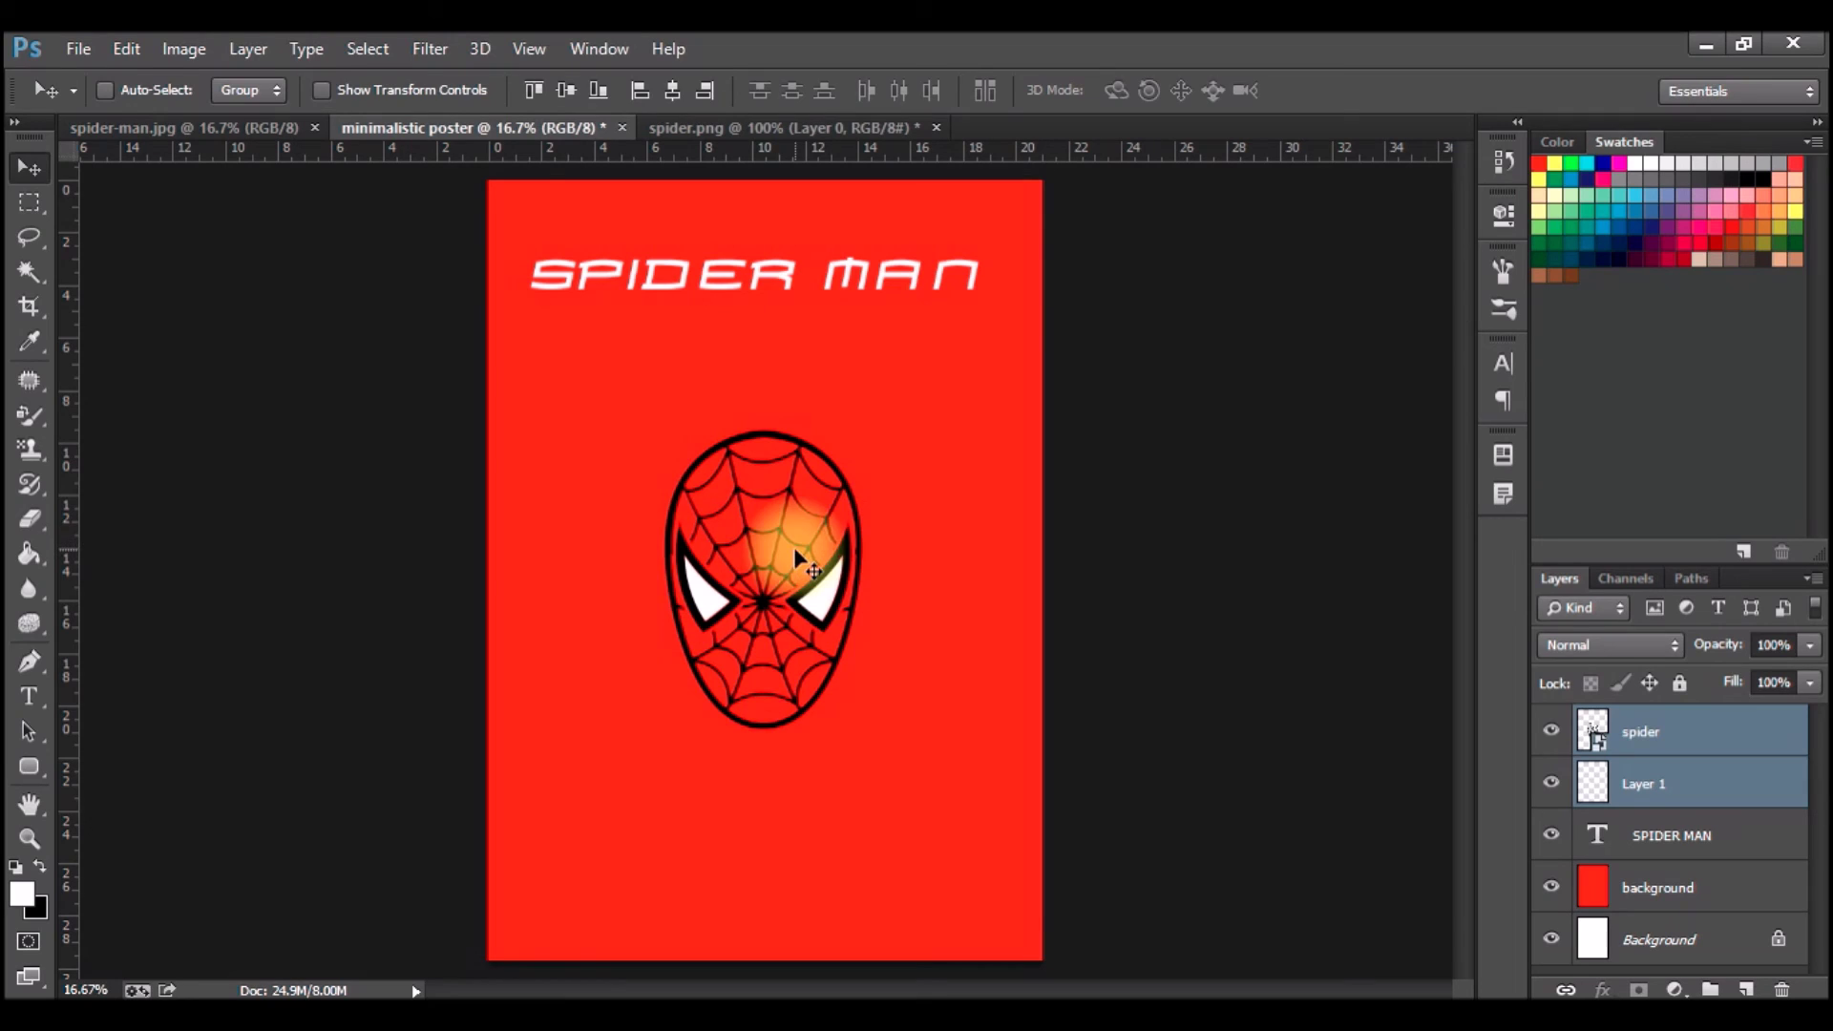
{"action": "key", "text": "ctrl+t"}
{"action": "left_click_drag", "start_coordinate": [859, 744], "coordinate": [913, 789]}
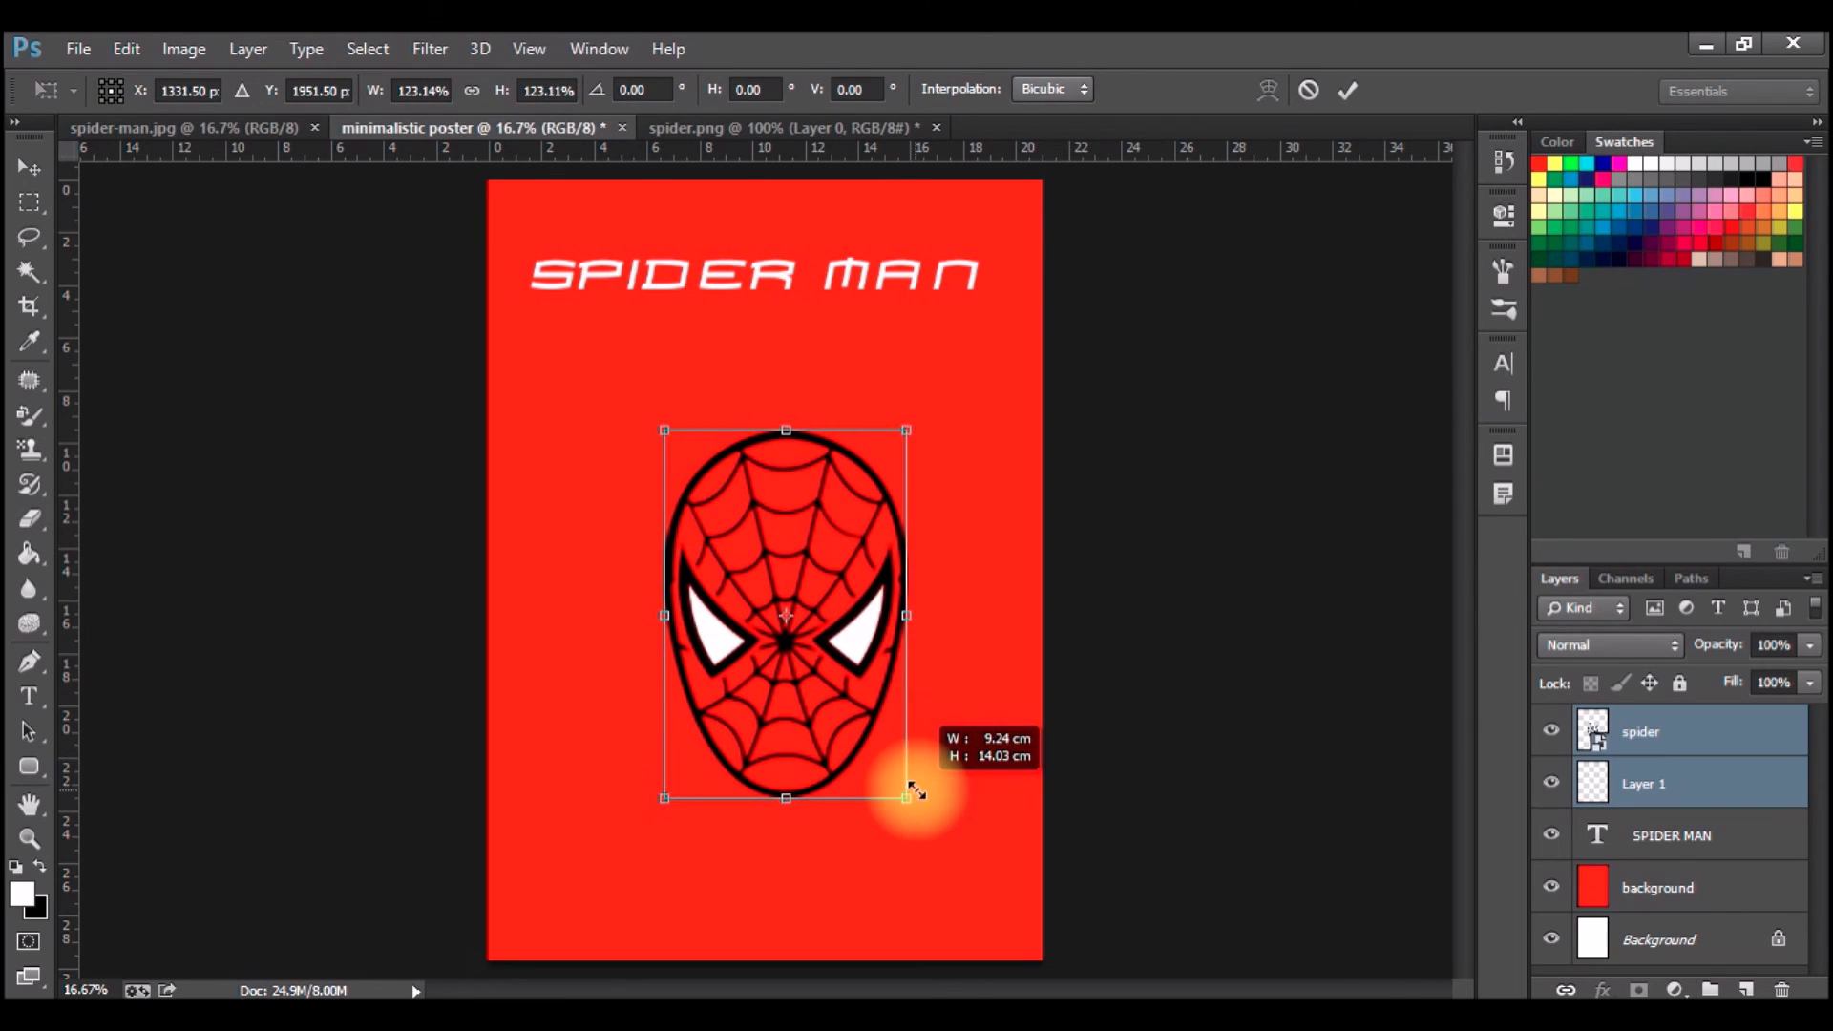
{"action": "left_click", "coordinate": [1347, 89]}
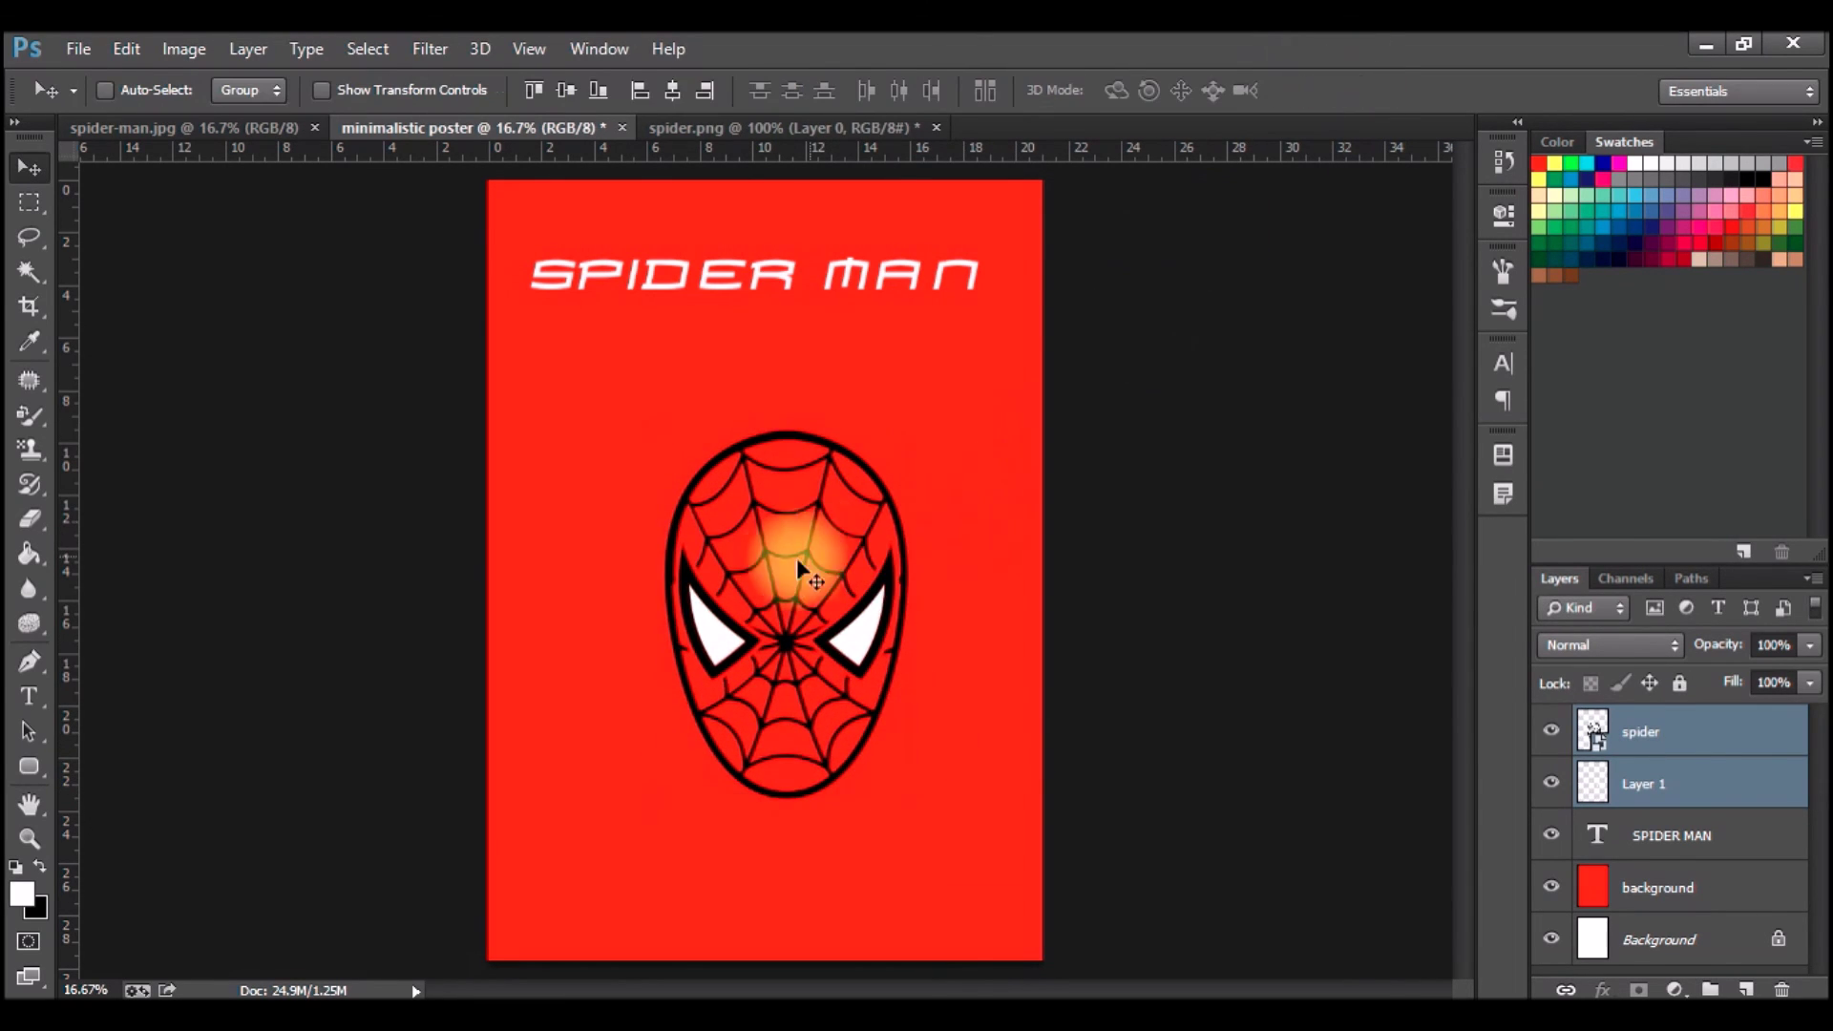
{"action": "left_click_drag", "start_coordinate": [797, 566], "coordinate": [761, 556]}
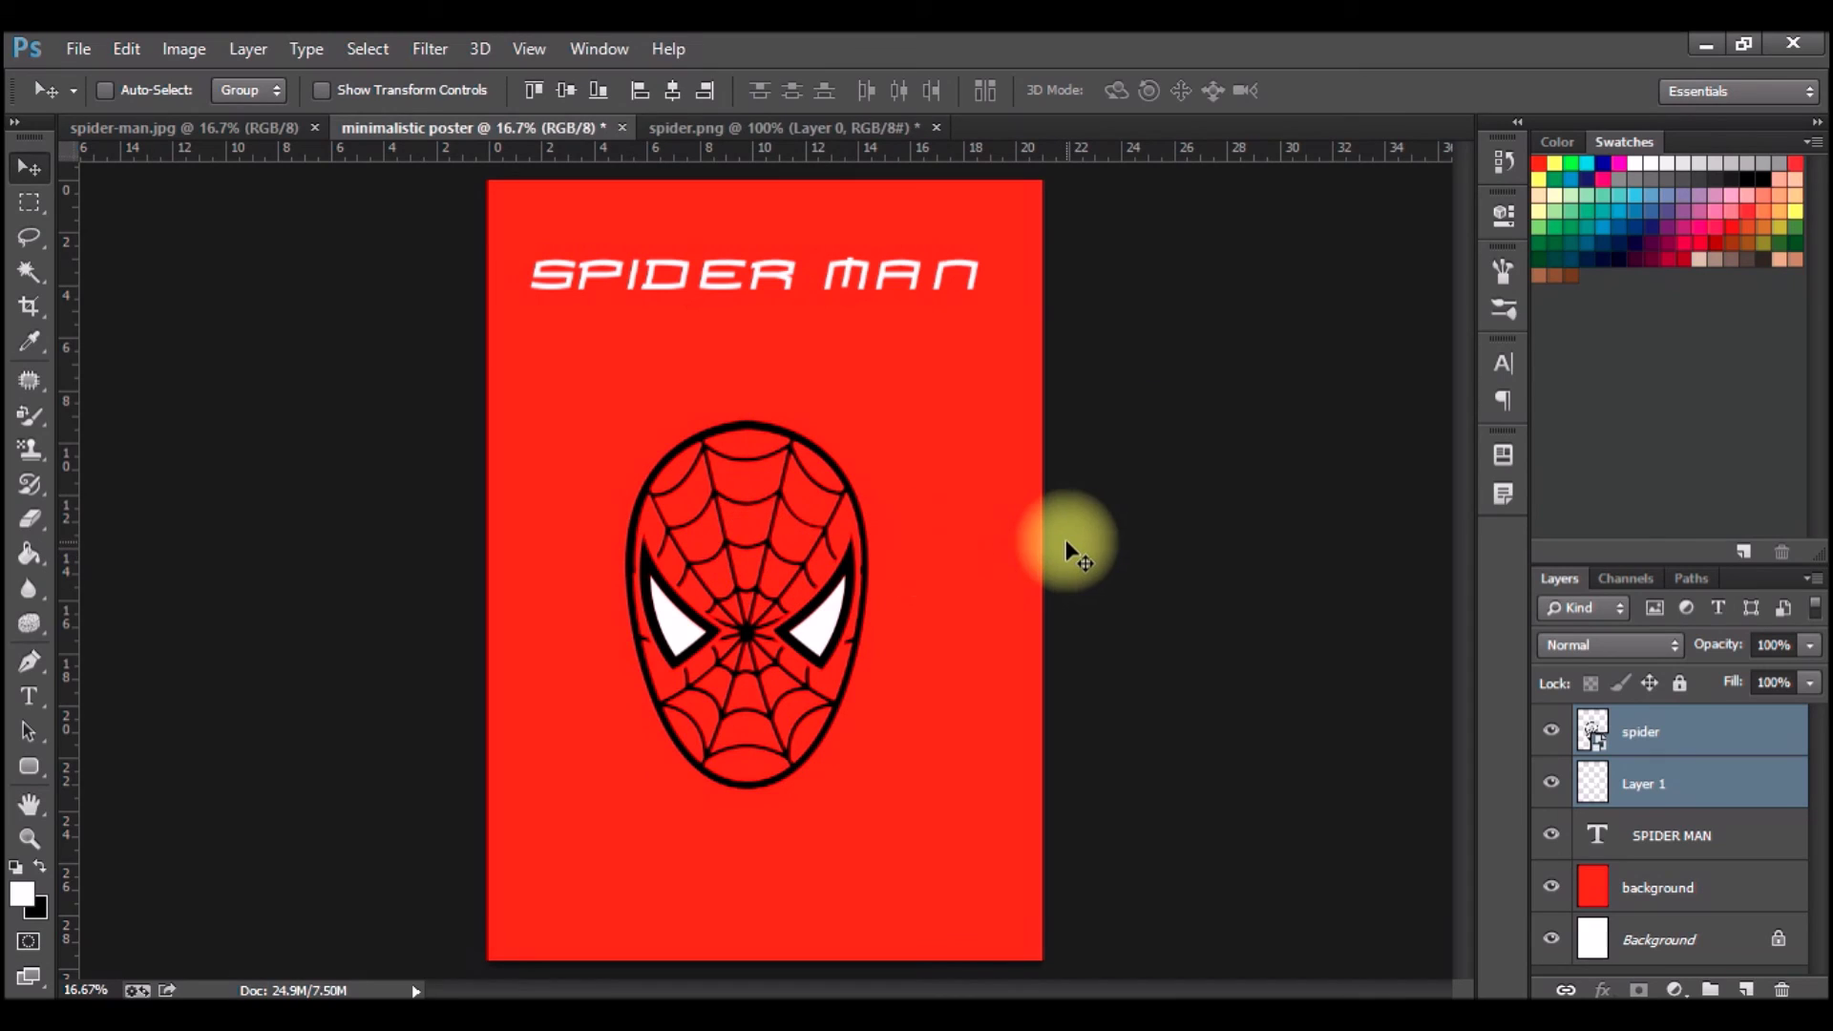